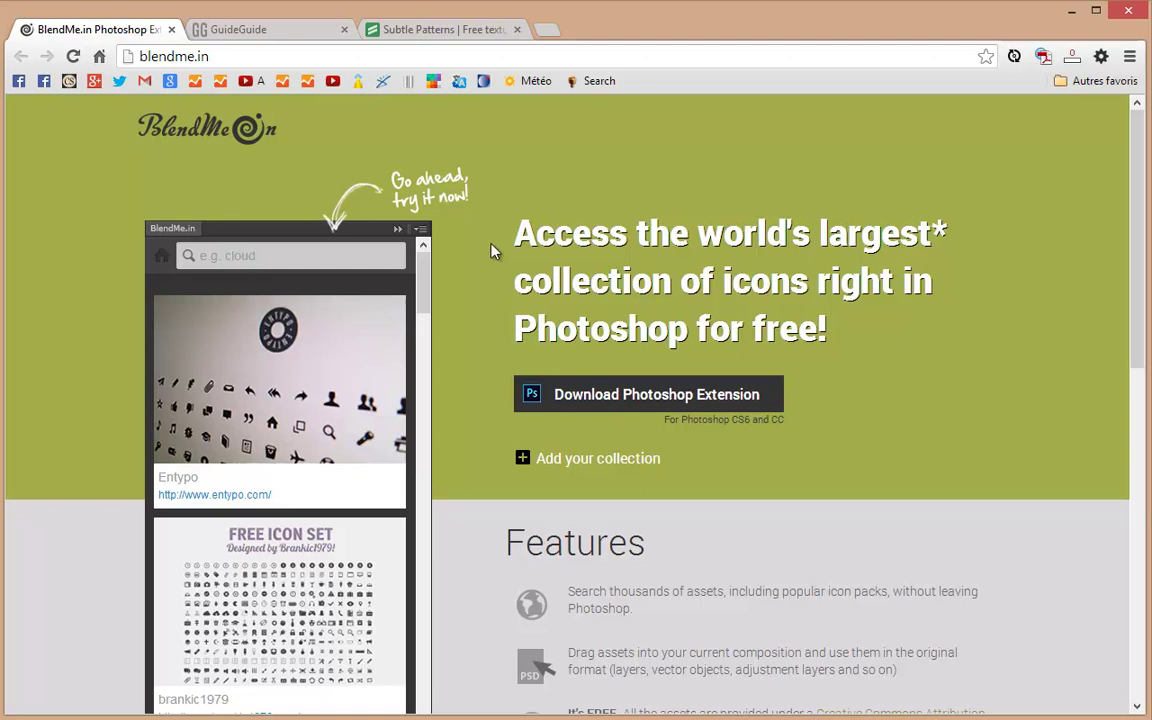
Scroll the blendme.in homepage down to the Features and How to install sections.
scroll(491, 288, "down", 3)
scroll(491, 288, "up", 3)
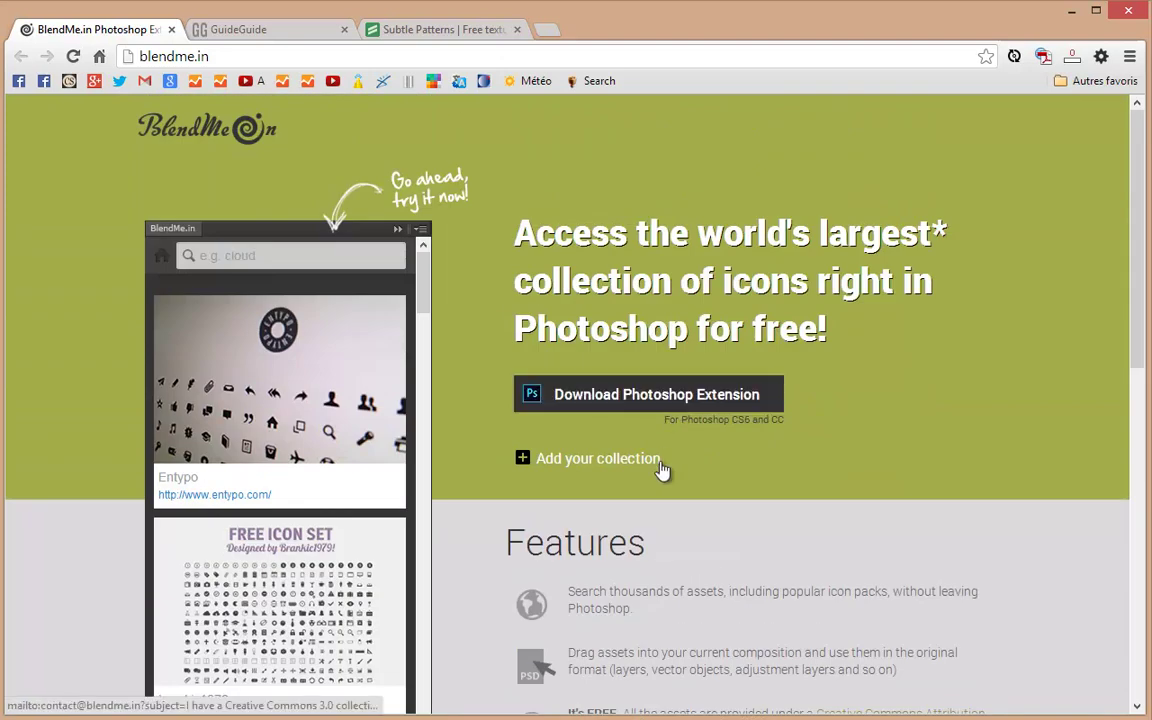
scroll(645, 410, "down", 3)
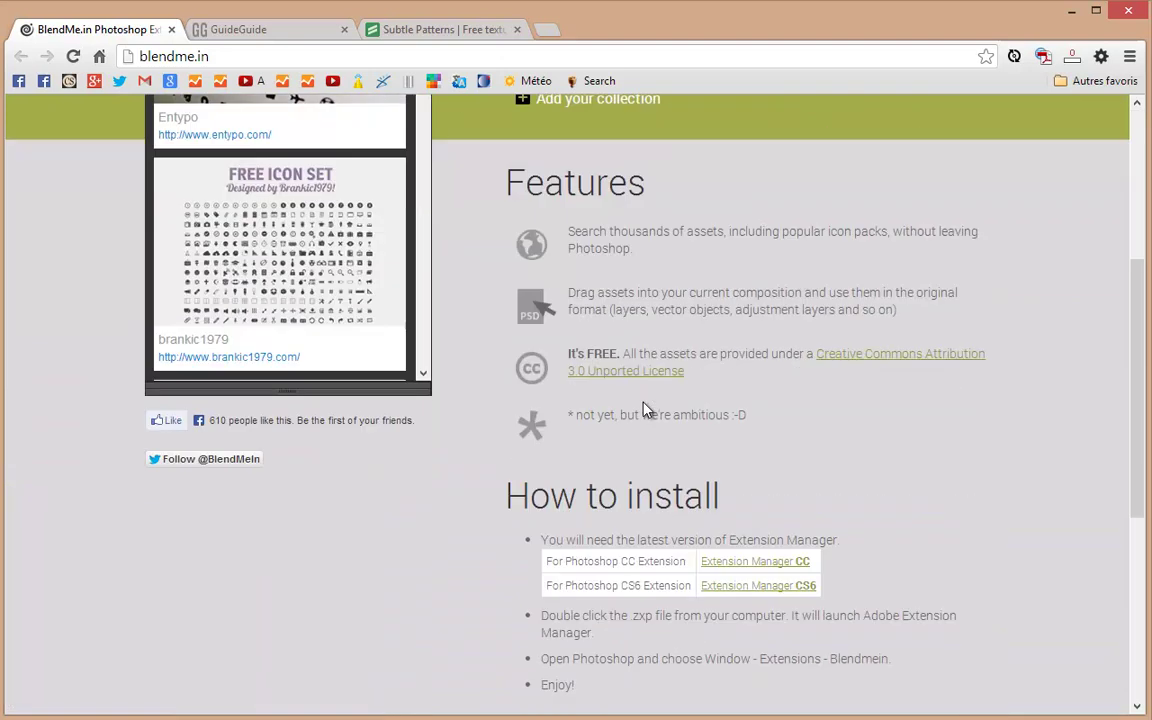
scroll(645, 410, "down", 3)
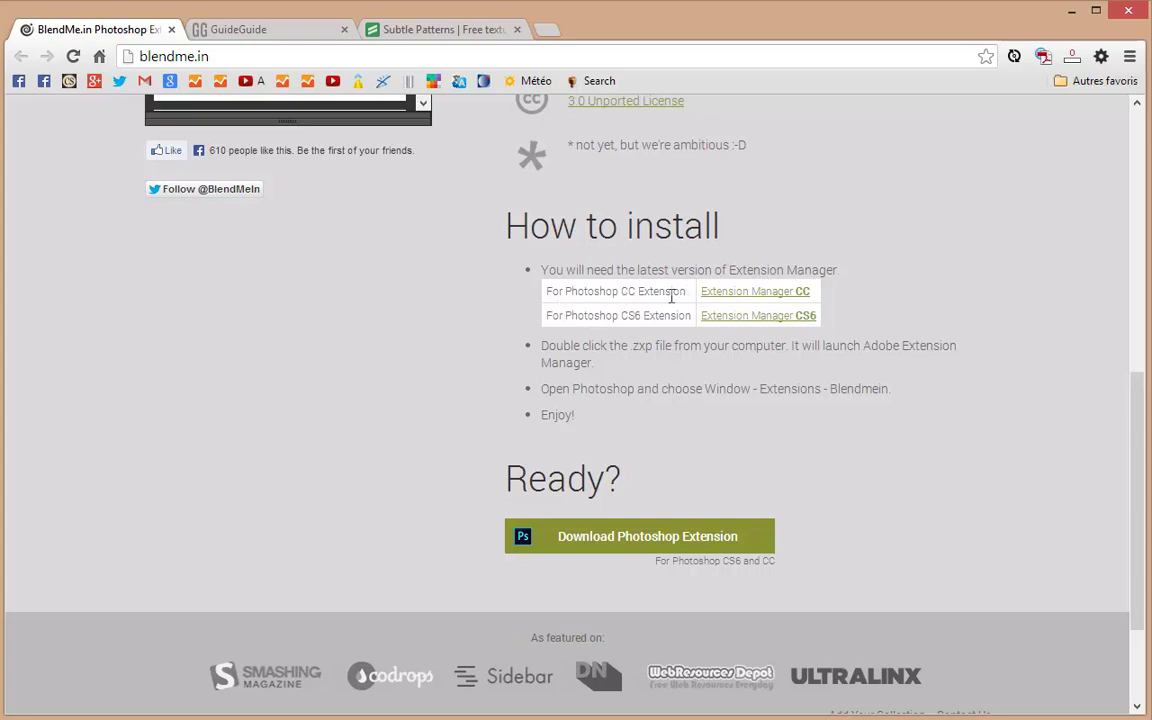
Open the Extension Manager CC and CS6 download links in new tabs.
right_click(737, 300)
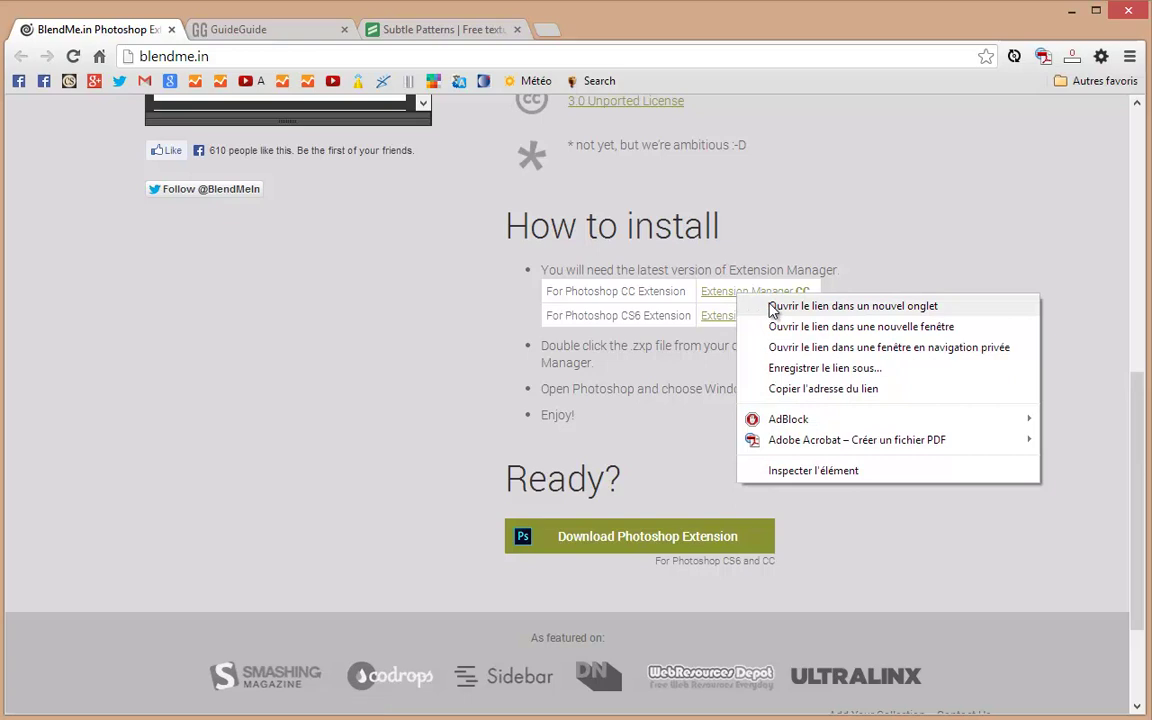
left_click(766, 307)
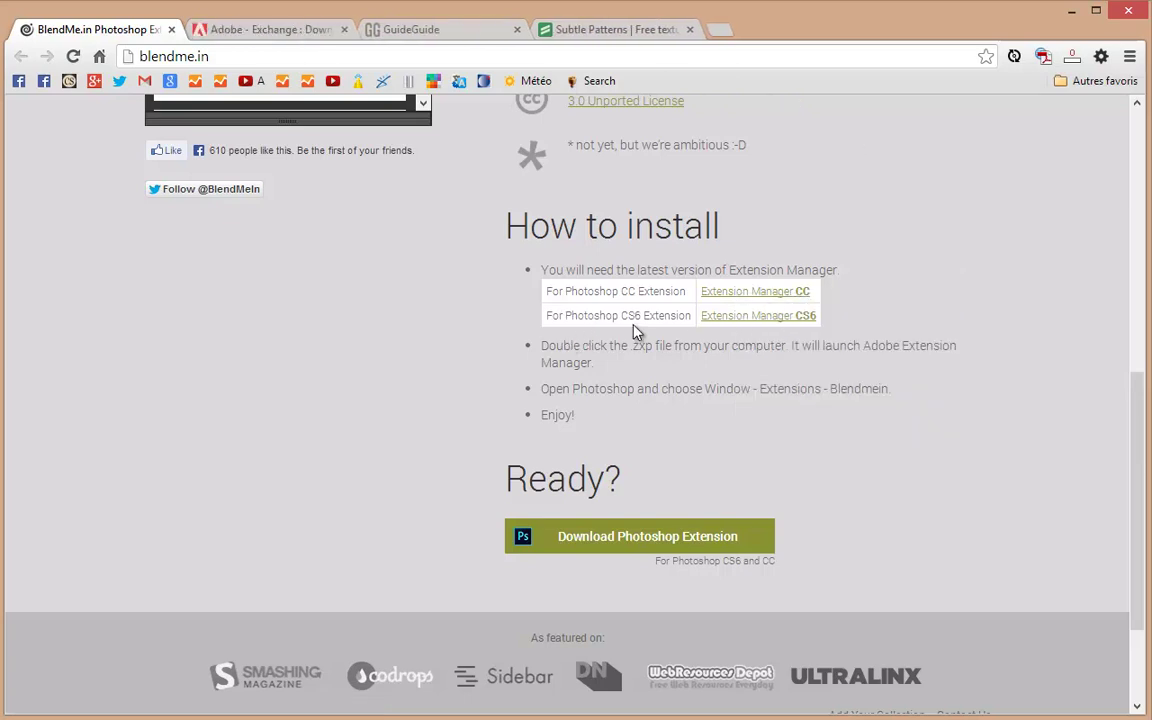
right_click(804, 318)
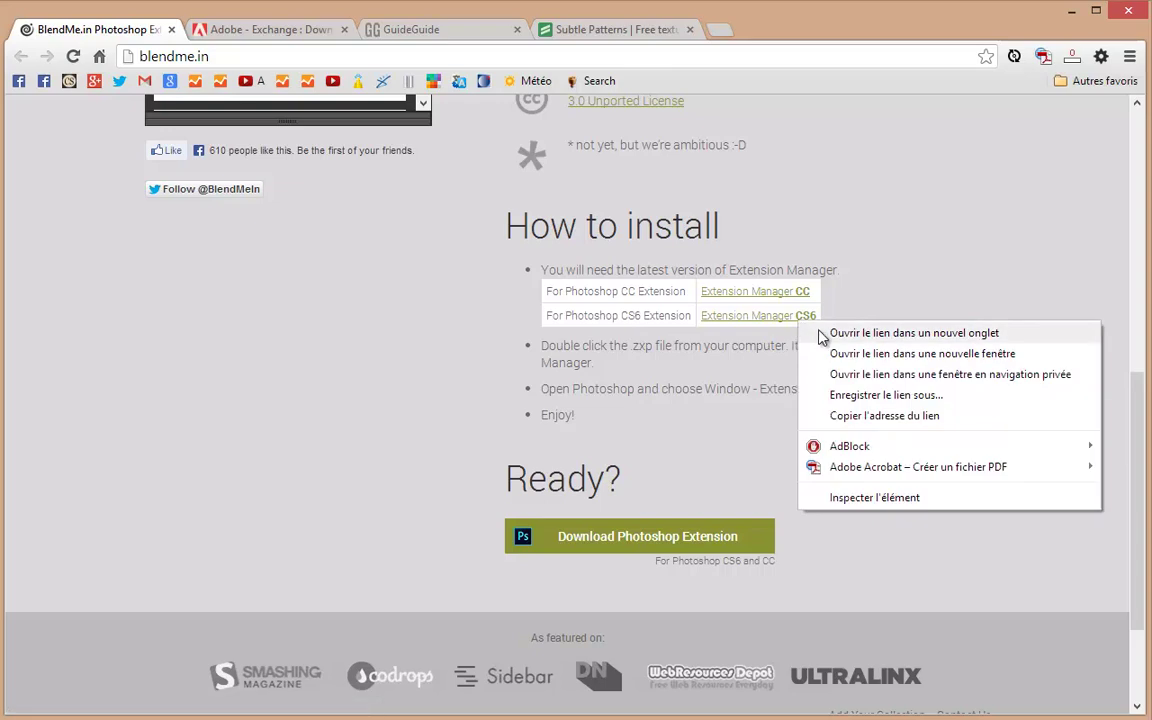
left_click(824, 334)
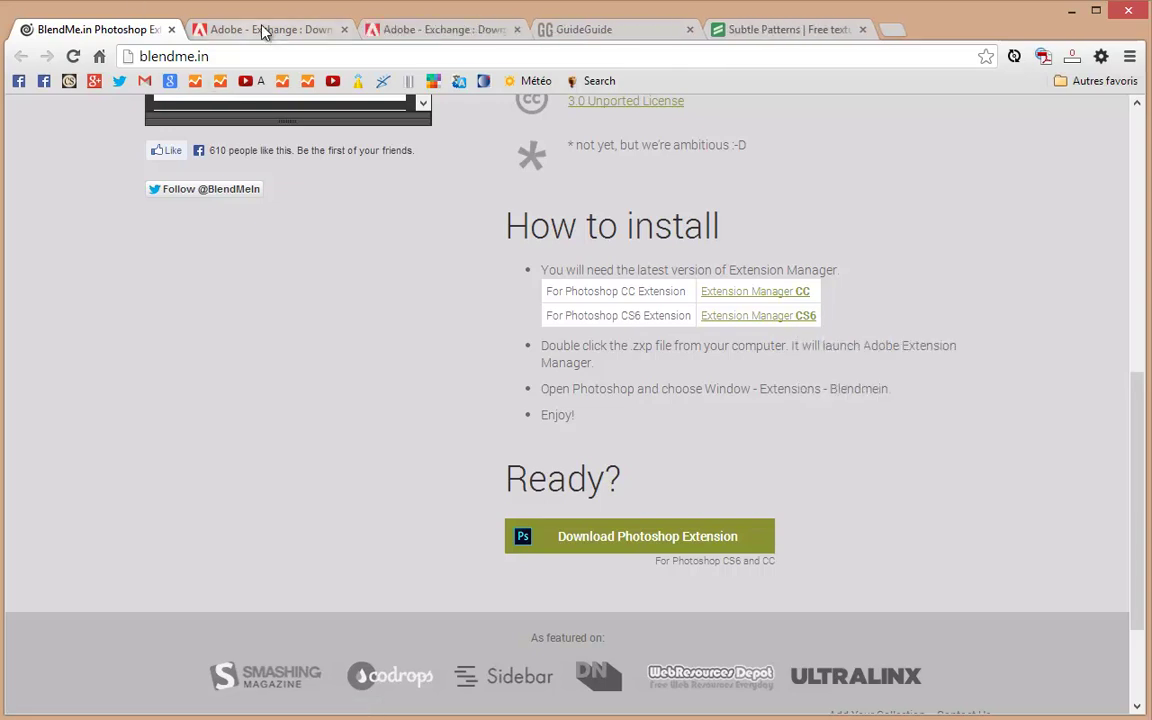
Review the CC and CS6 download pages, then close the CS6 tab.
left_click(265, 30)
scroll(505, 490, "down", 1)
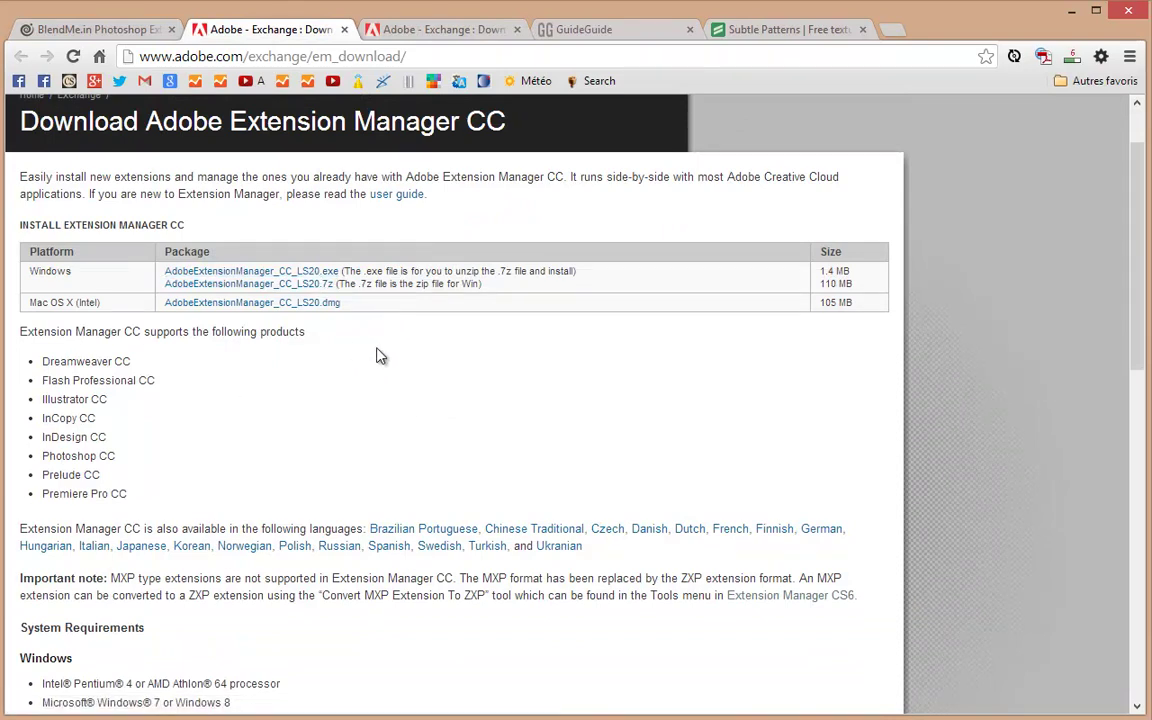
scroll(360, 350, "up", 1)
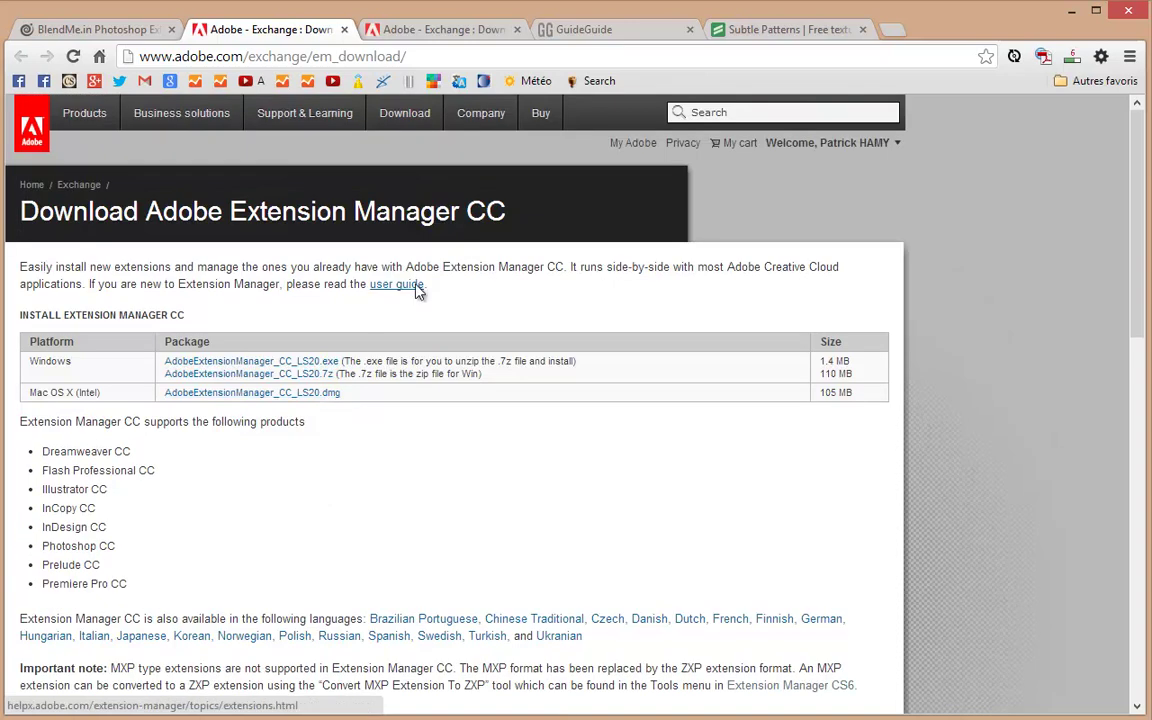
left_click(405, 30)
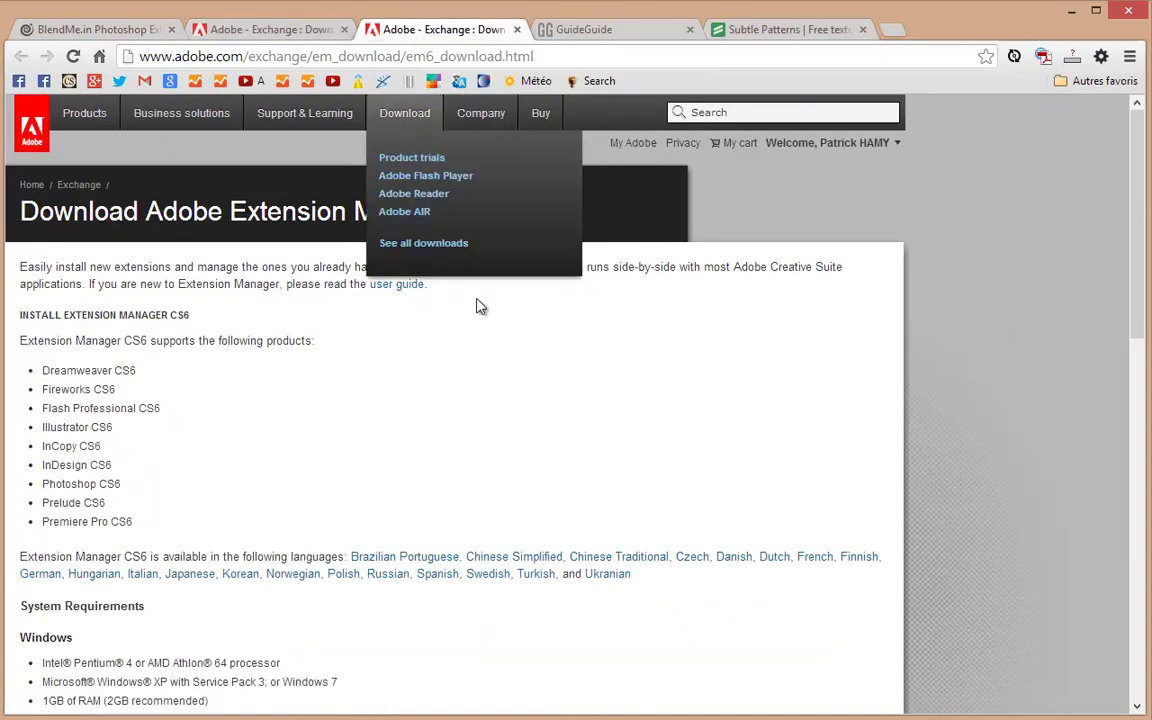
scroll(476, 392, "down", 3)
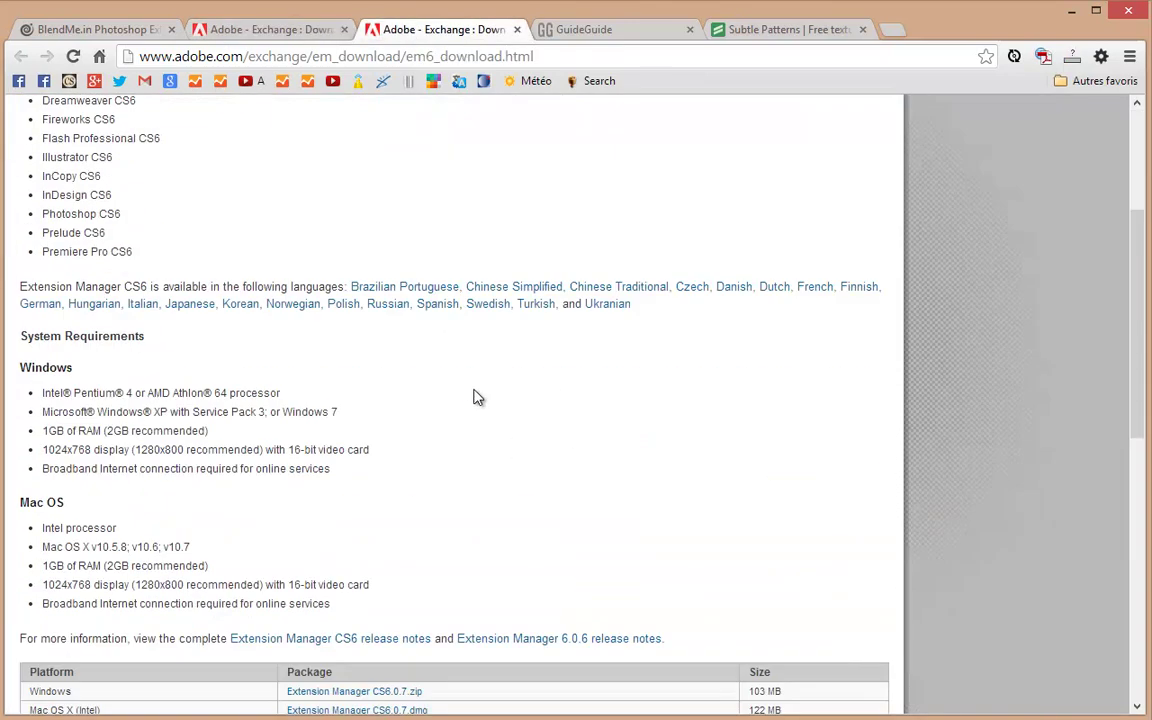
scroll(476, 394, "down", 2)
scroll(477, 396, "down", 2)
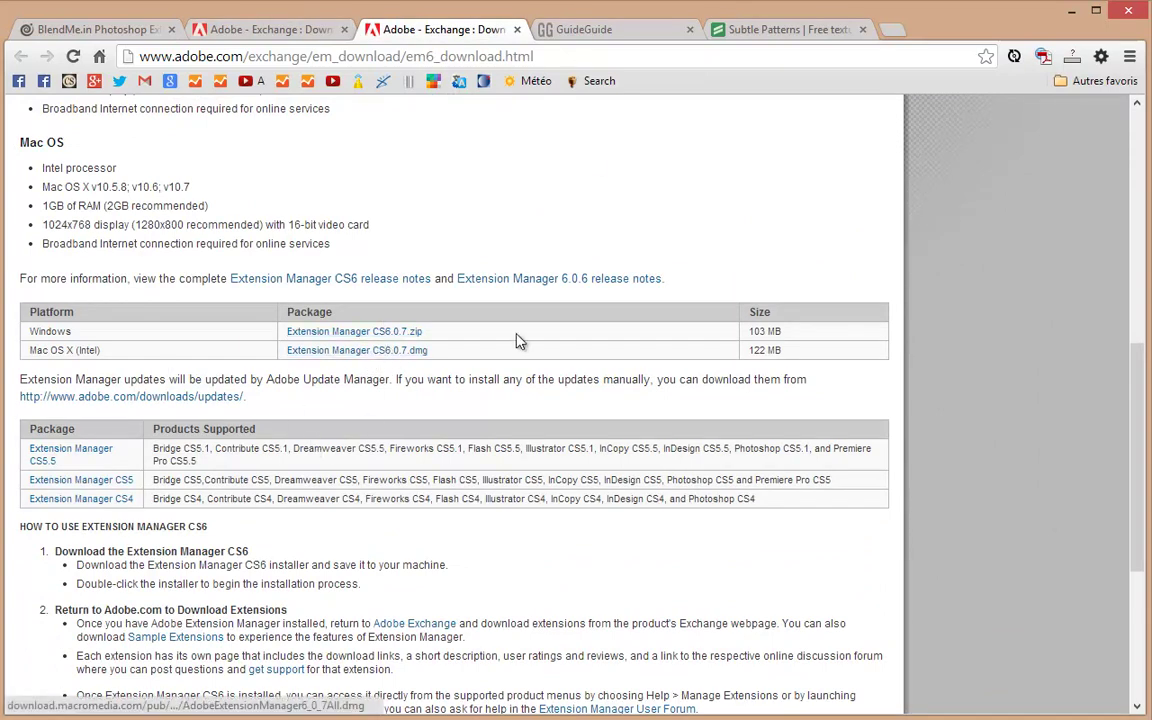
left_click(517, 30)
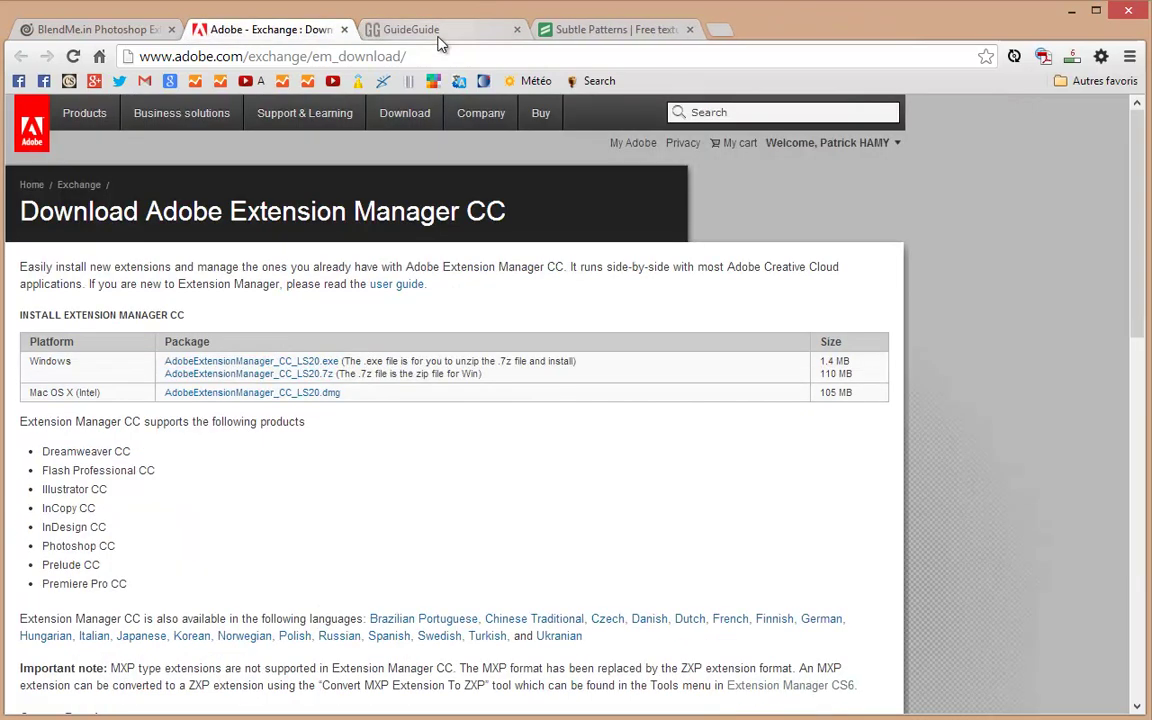
Close the Adobe Exchange tab, look over the GuideGuide site, then switch to Subtle Patterns.
left_click(344, 30)
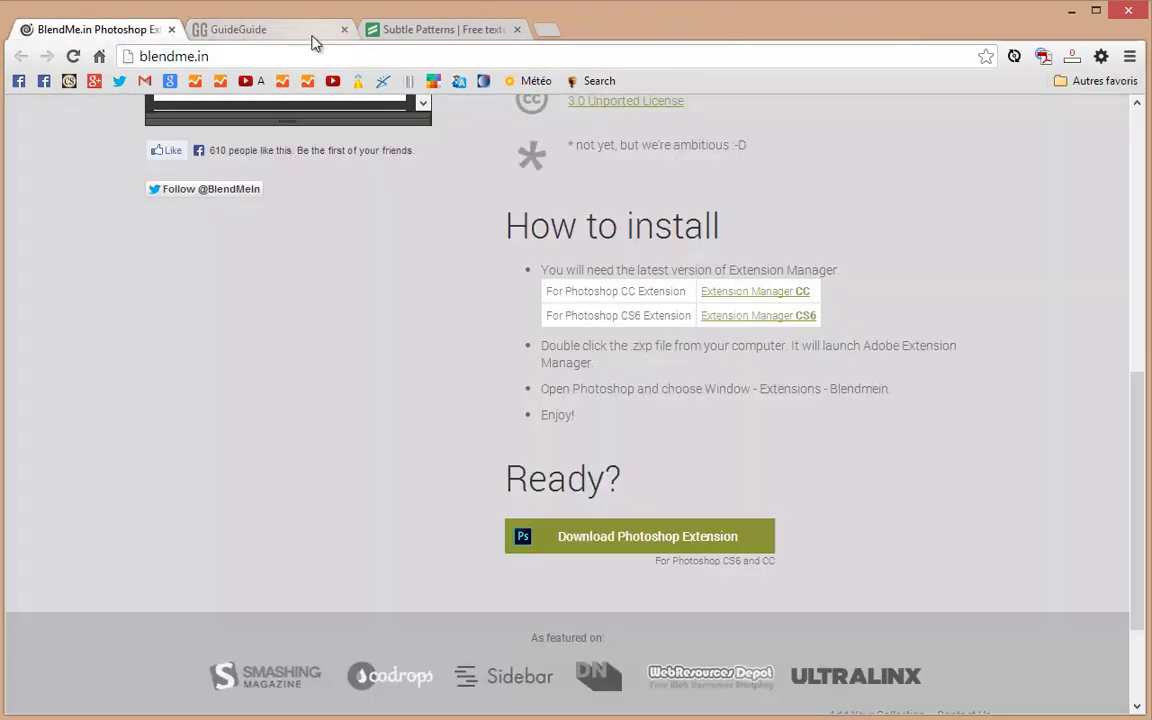
scroll(284, 230, "up", 5)
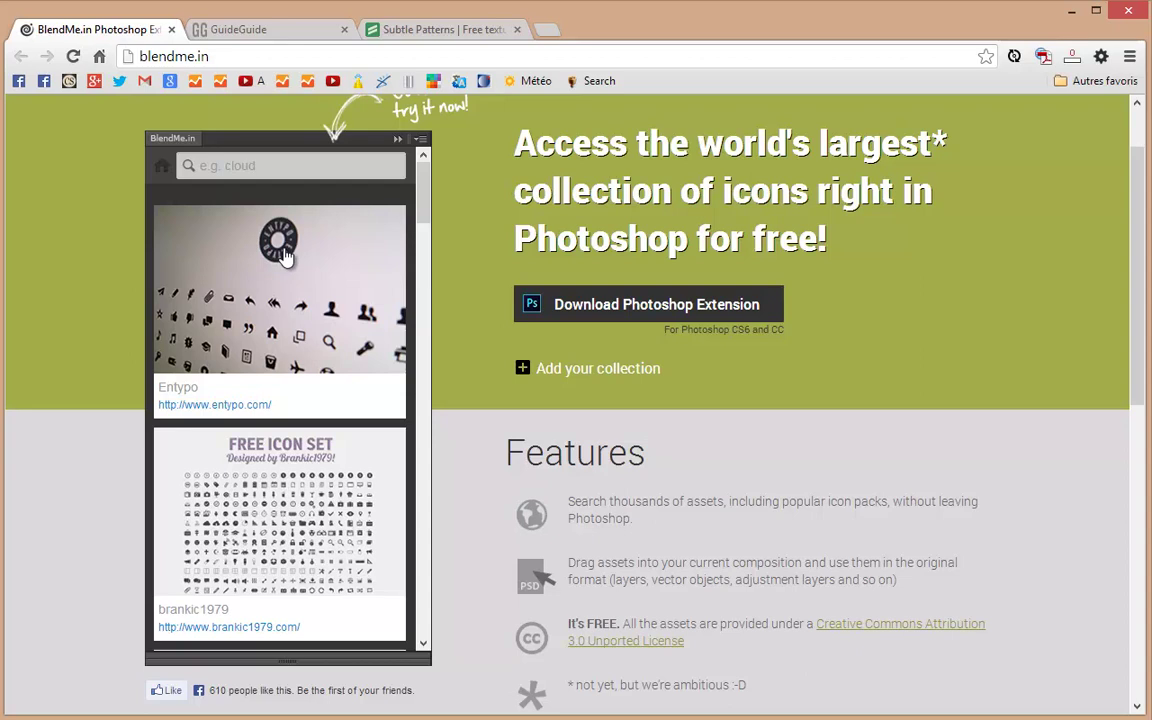
scroll(284, 255, "up", 1)
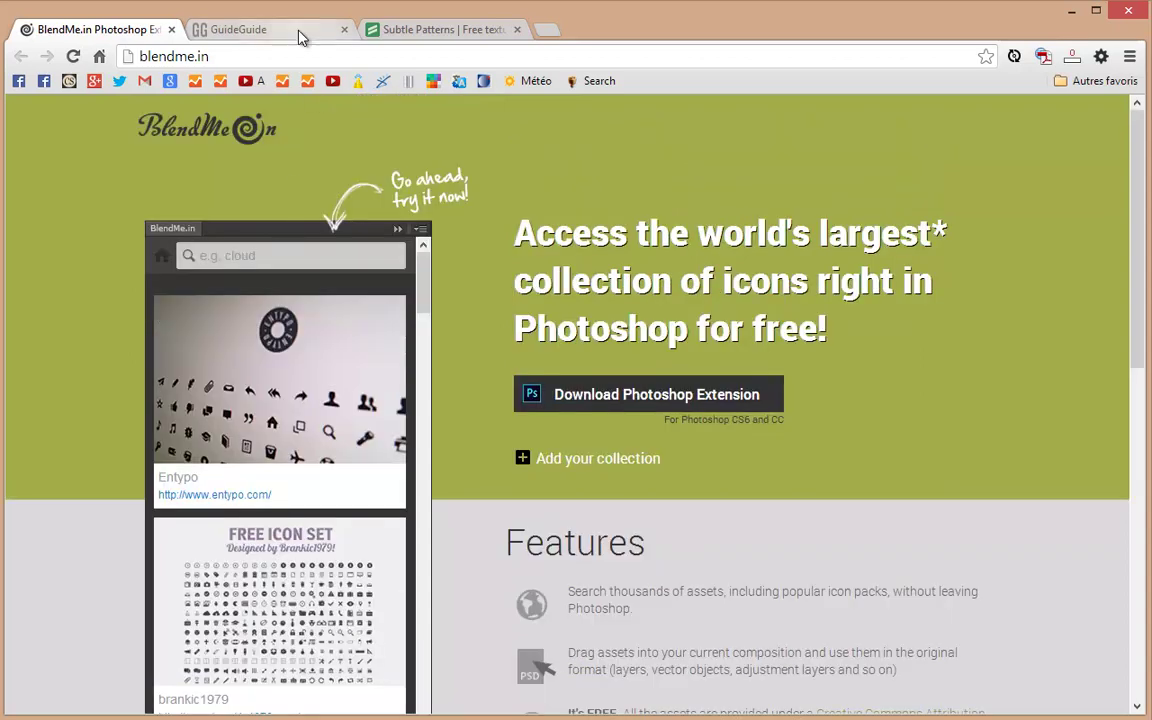
left_click(301, 37)
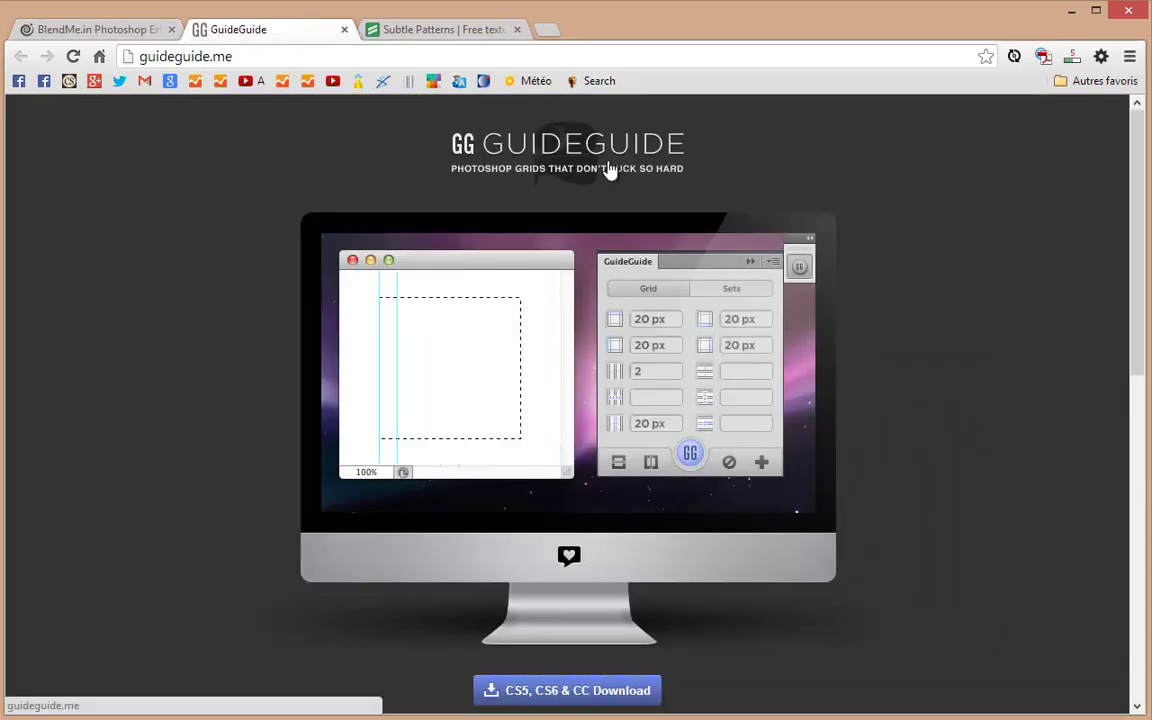
scroll(858, 400, "down", 2)
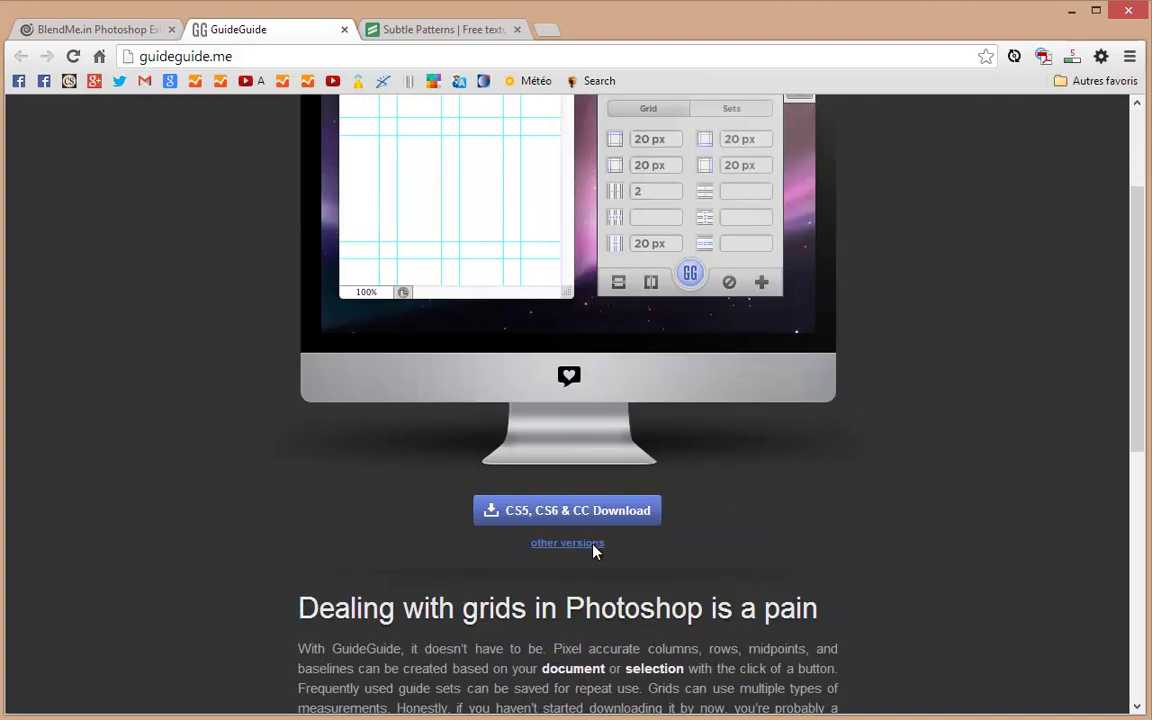
left_click(440, 29)
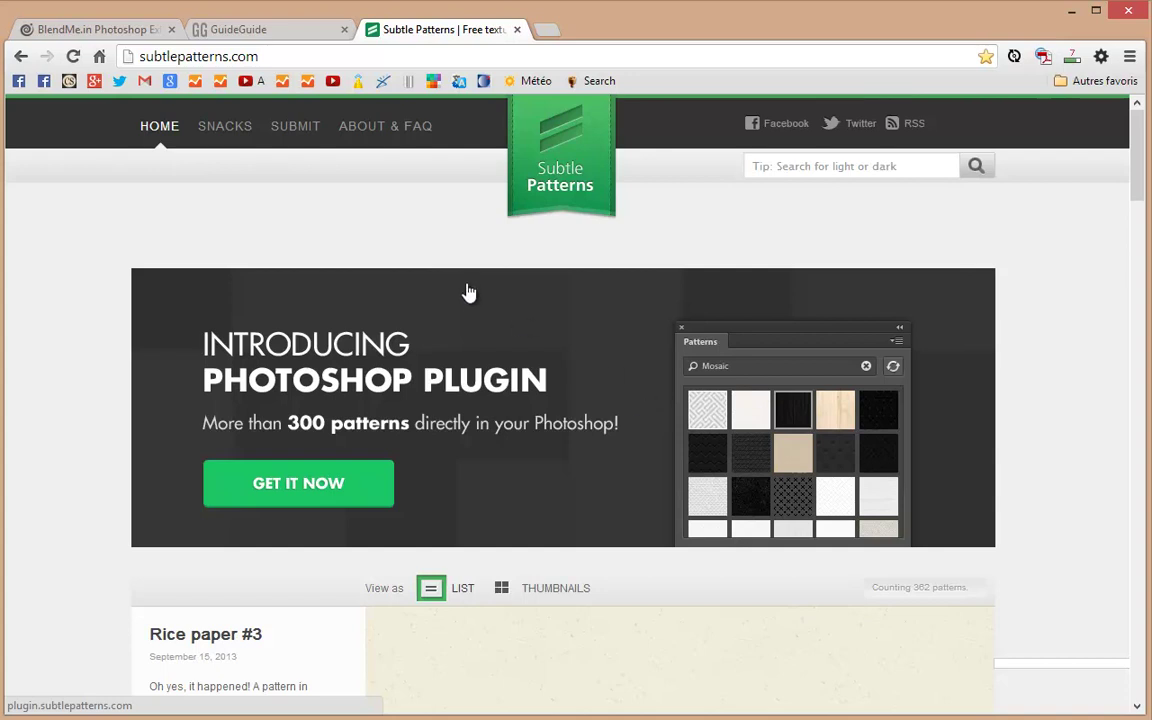
Browse Subtle Patterns, previewing White Brushed and Sprinkles as the page background.
scroll(470, 298, "down", 2)
scroll(476, 306, "down", 2)
scroll(476, 303, "down", 2)
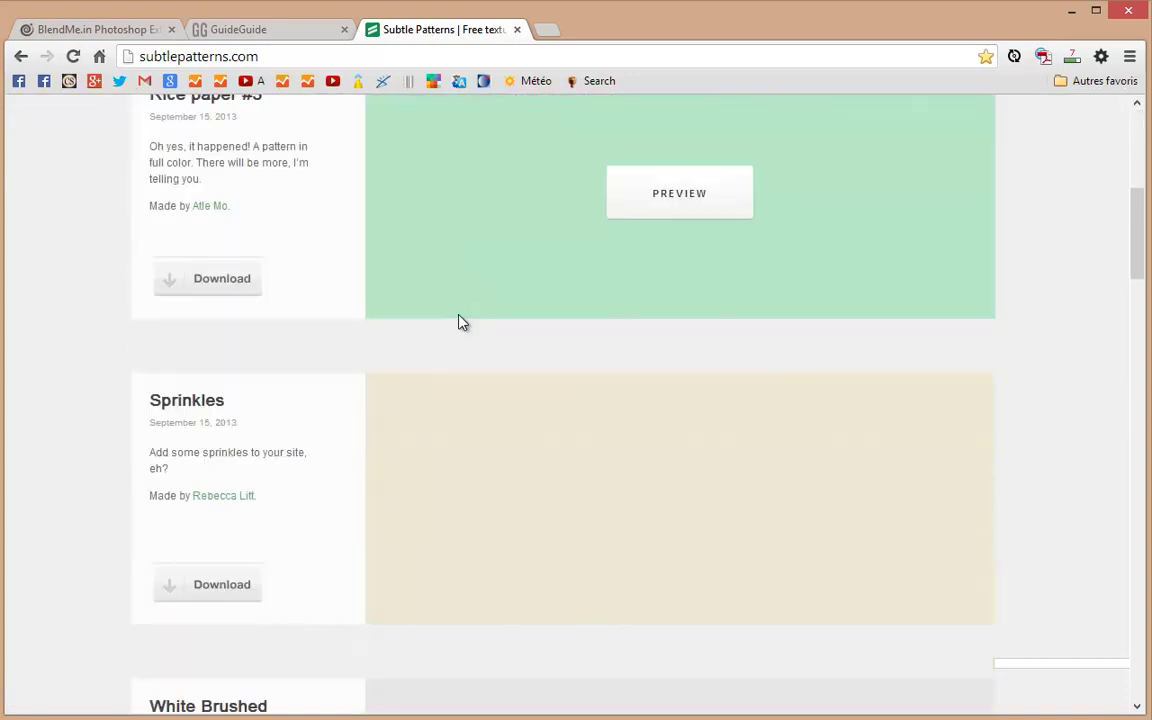
scroll(462, 322, "up", 3)
scroll(461, 322, "up", 3)
scroll(461, 322, "down", 5)
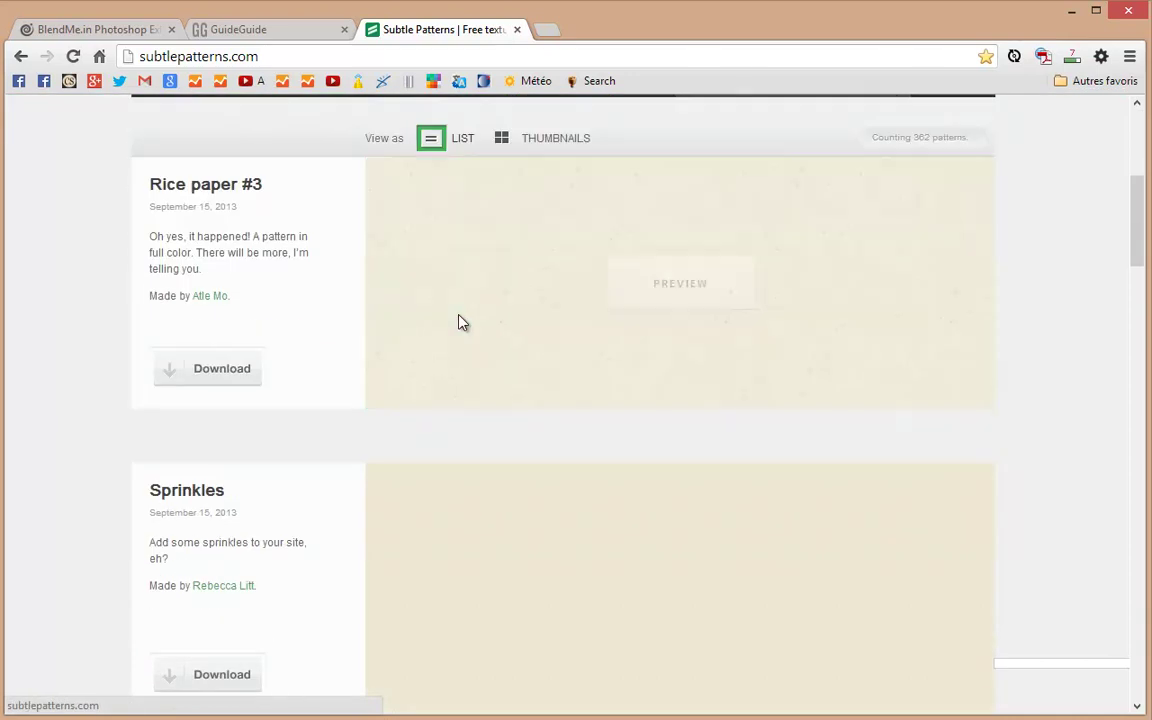
scroll(737, 540, "down", 4)
scroll(735, 538, "down", 2)
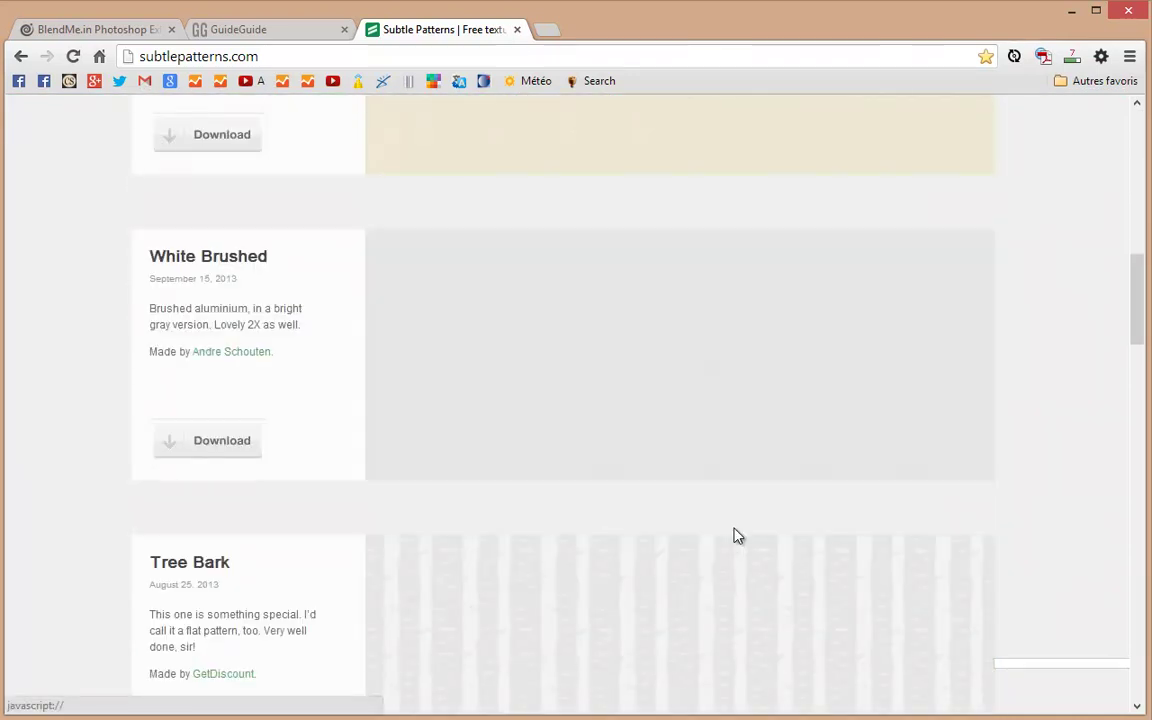
left_click(676, 370)
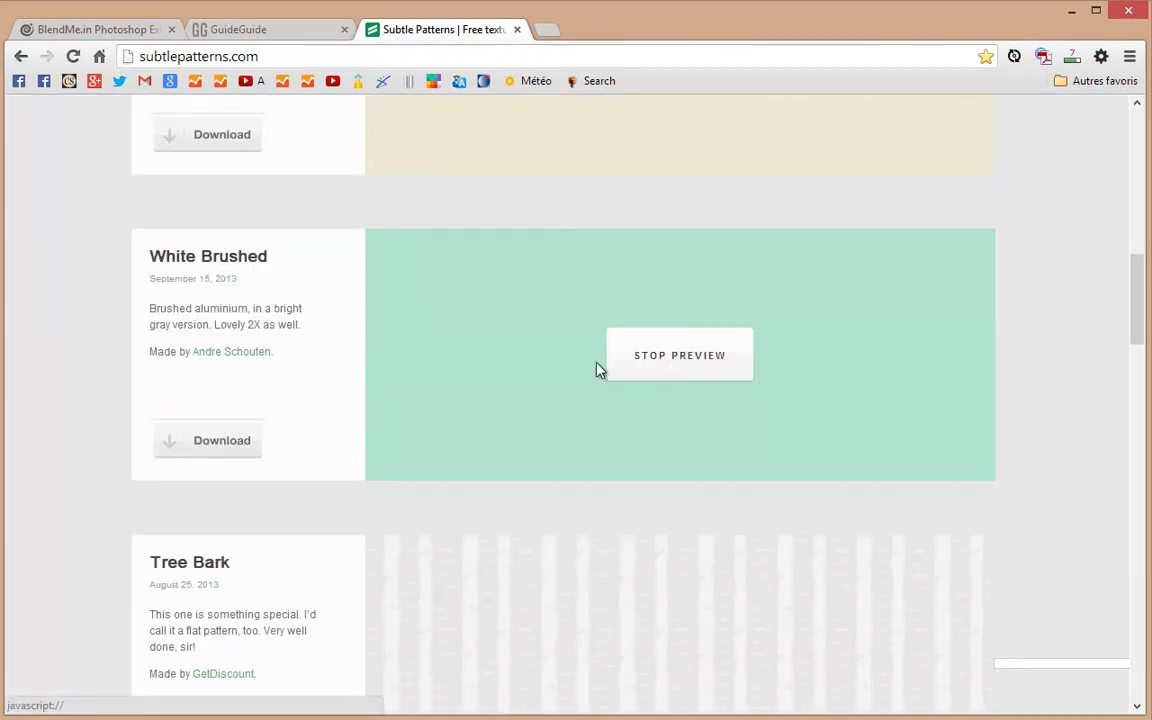
scroll(139, 393, "up", 4)
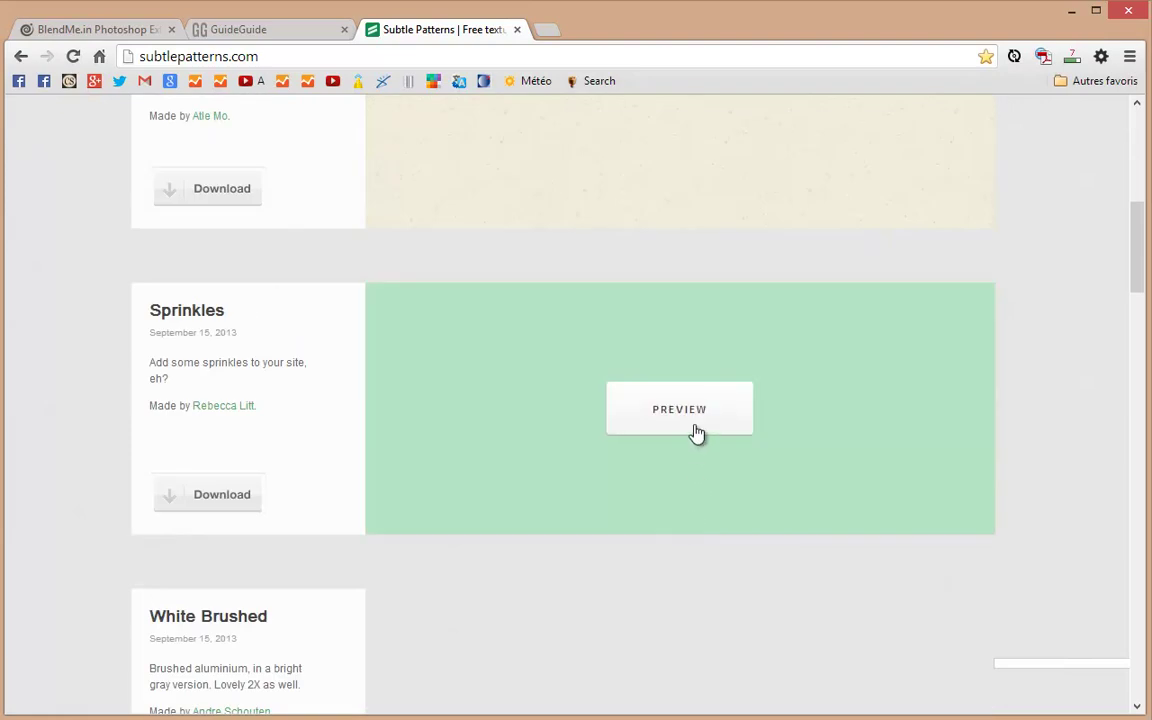
left_click(693, 412)
scroll(244, 363, "up", 4)
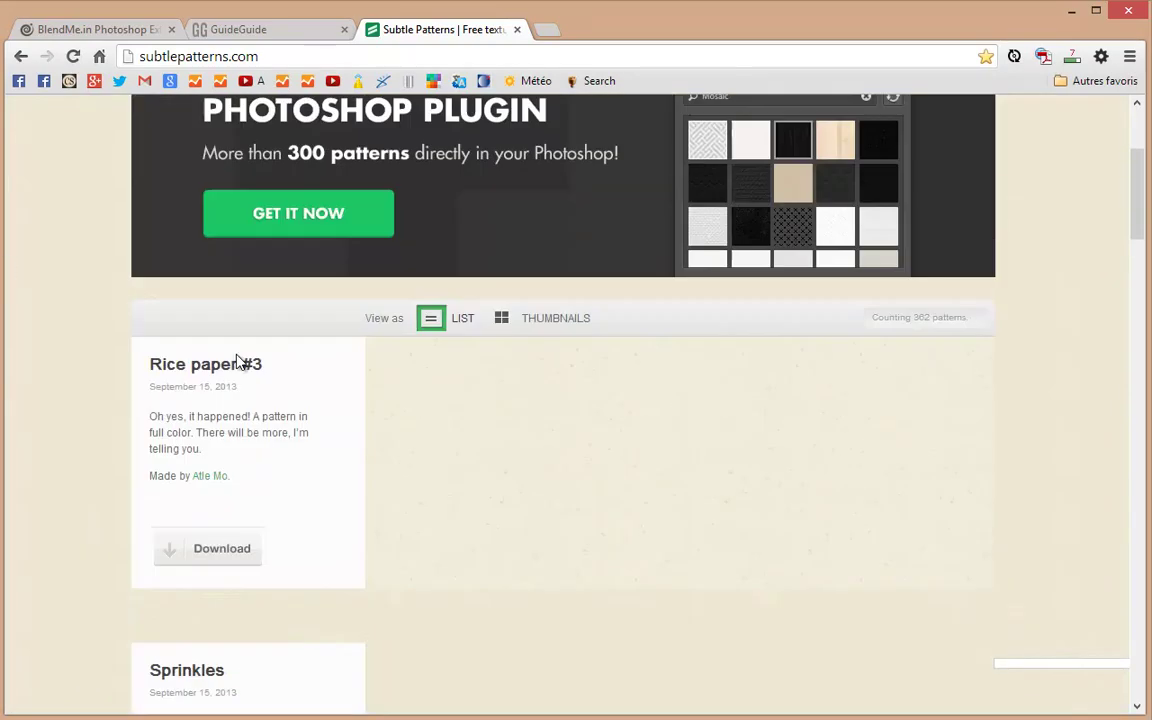
scroll(244, 363, "up", 3)
Search the patterns for 'wood', then preview Purty Wood and Retina Wood as background.
left_click(777, 168)
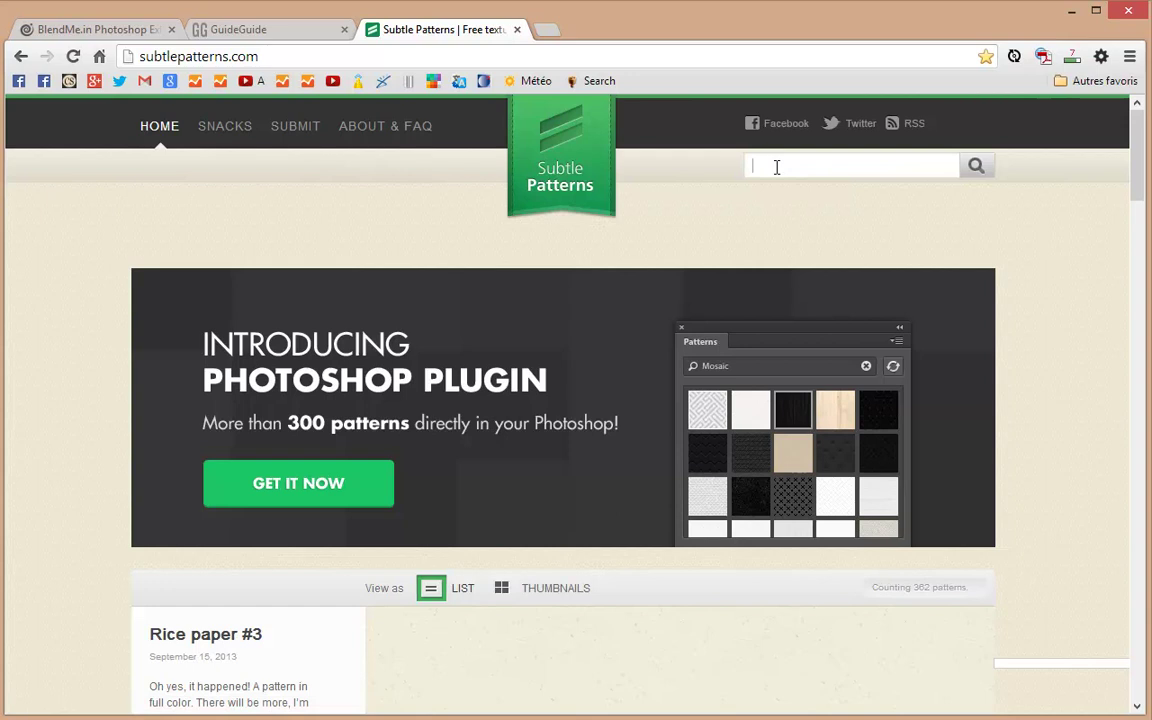
type("wood")
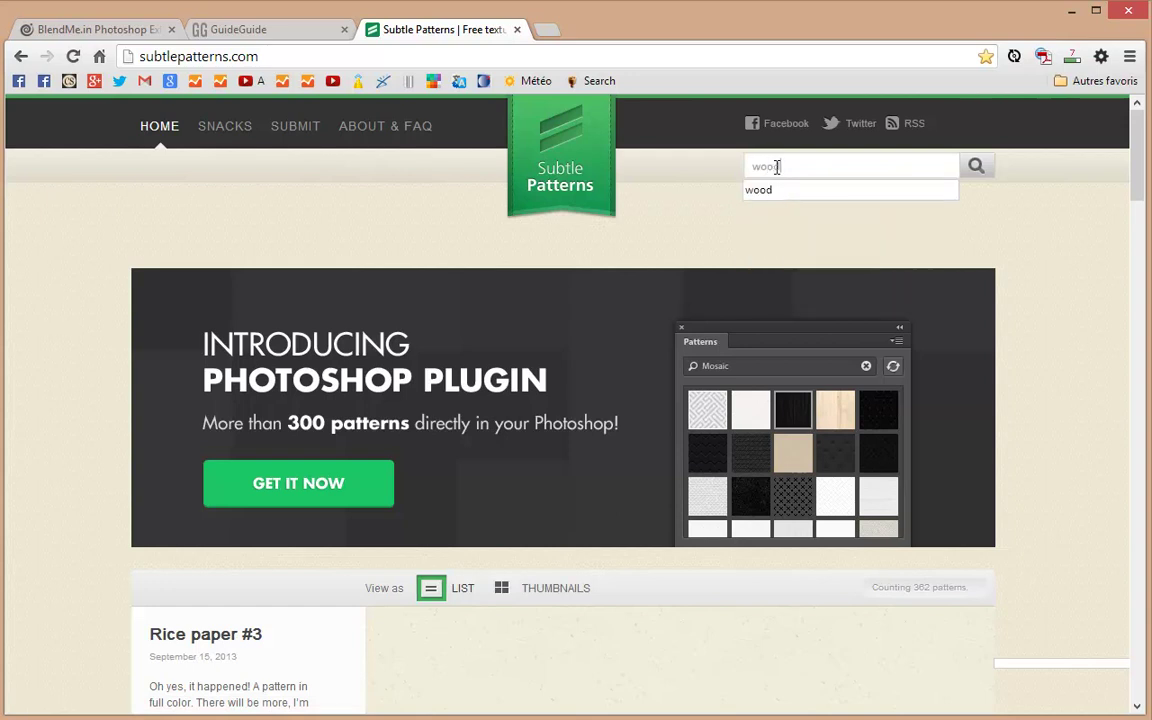
key("Return")
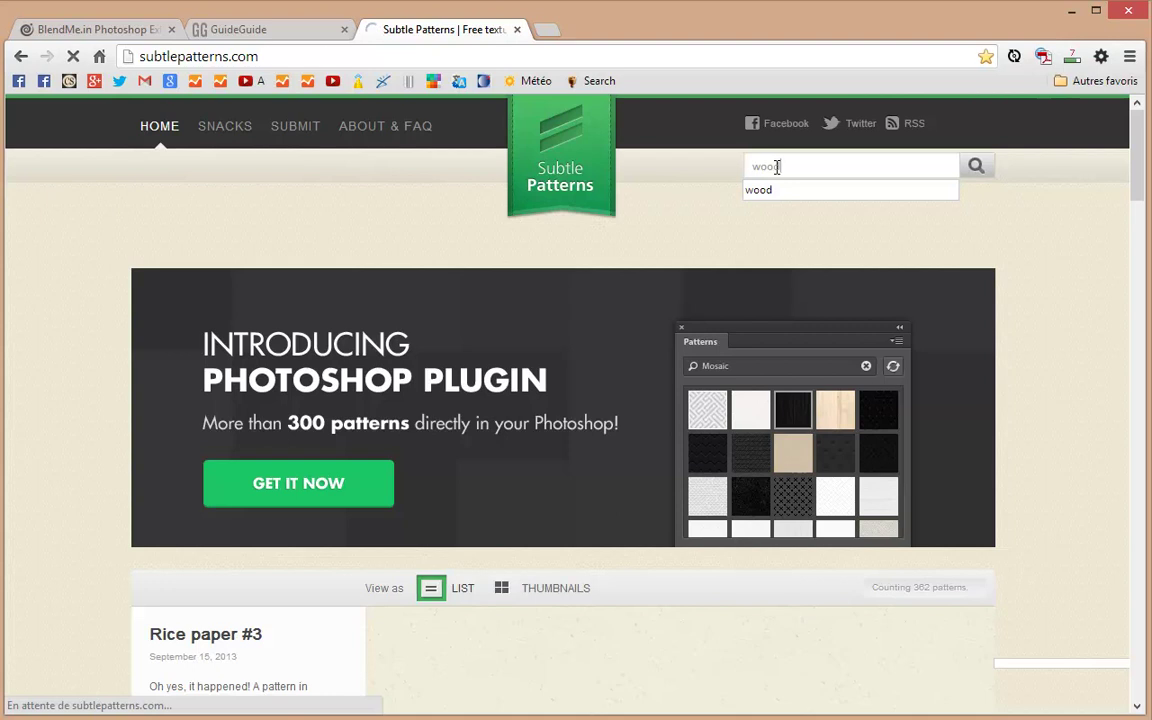
scroll(710, 350, "down", 4)
scroll(714, 352, "down", 2)
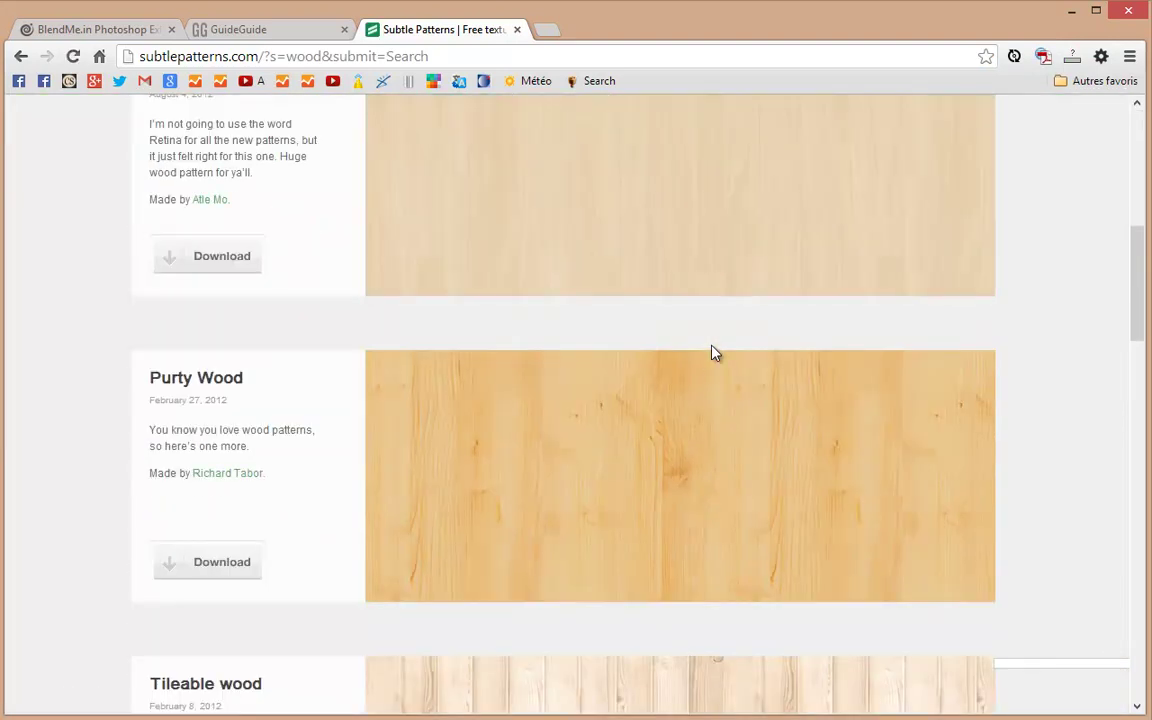
mouse_move(680, 476)
left_click(692, 472)
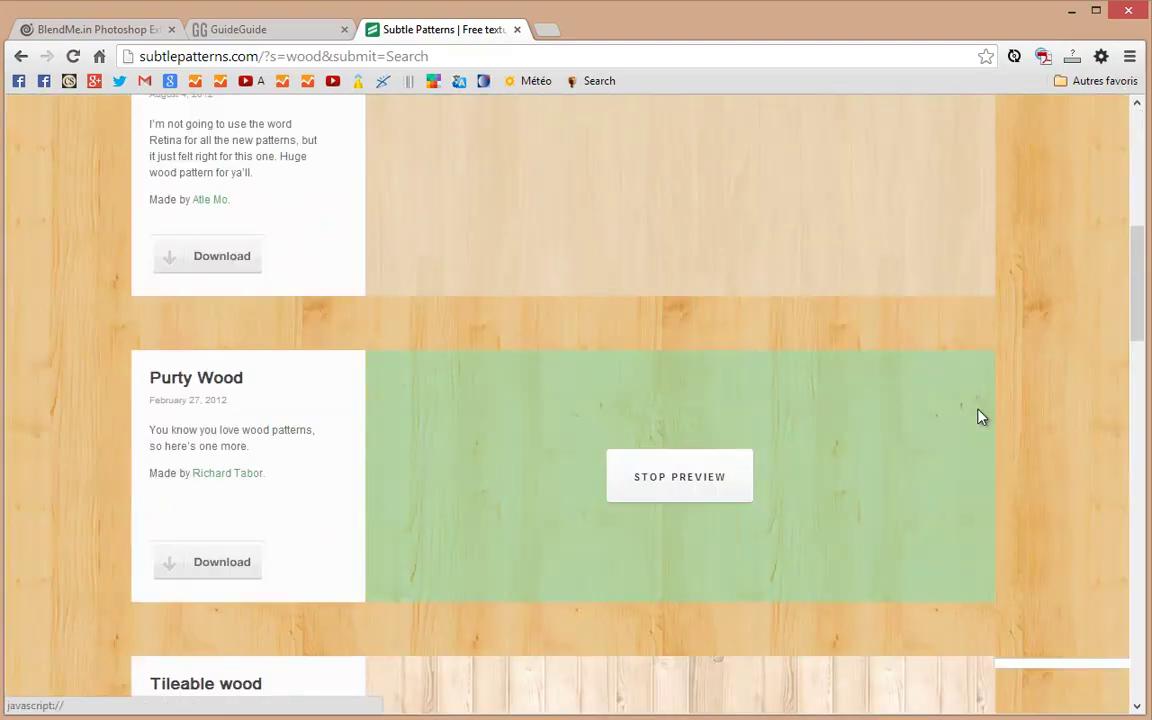
scroll(805, 450, "up", 3)
left_click(681, 450)
scroll(688, 450, "up", 3)
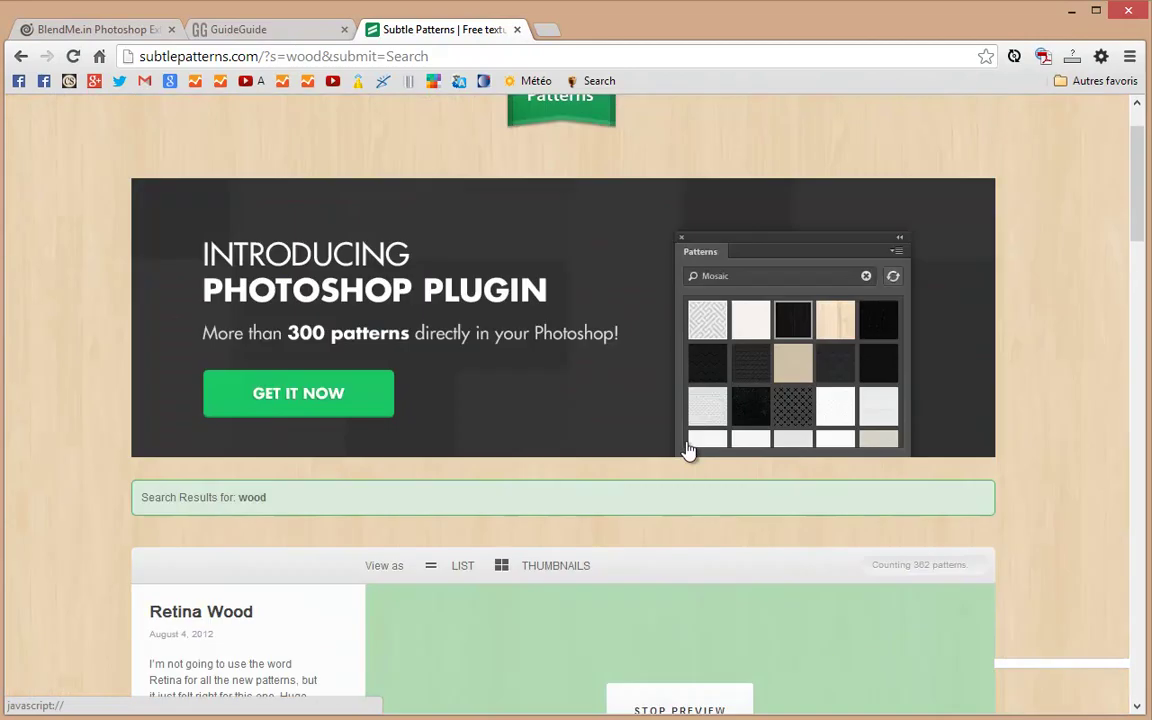
scroll(688, 450, "up", 2)
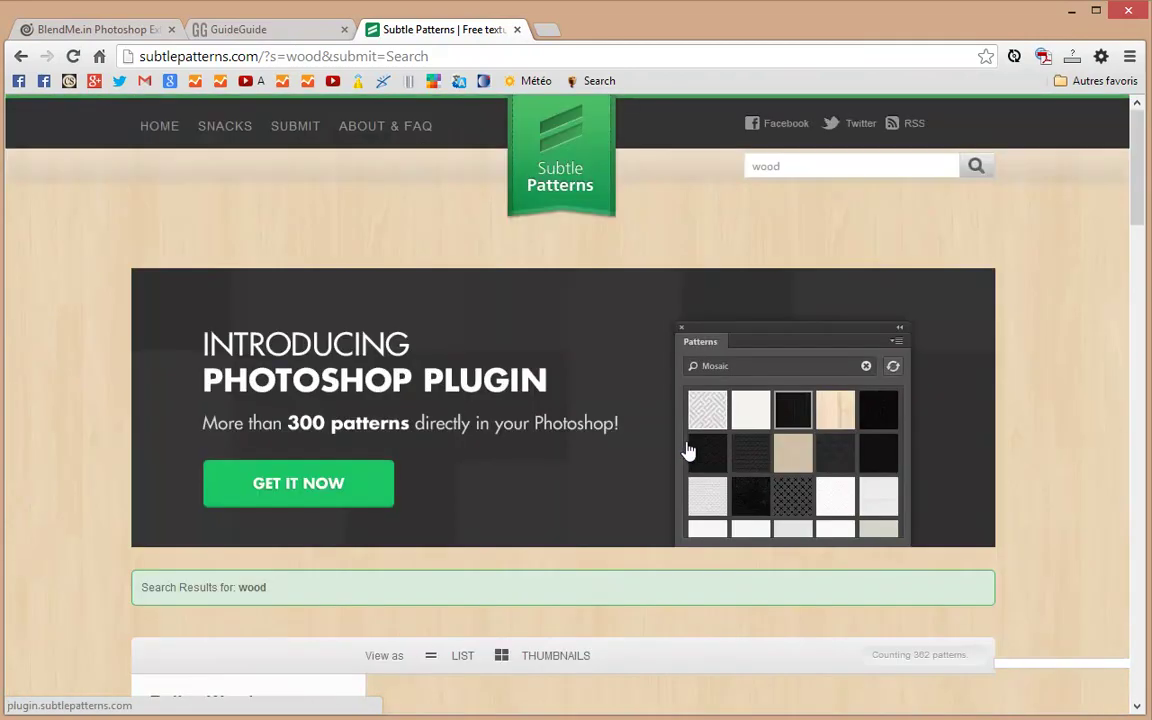
Close Subtle Patterns, return to the BlendMe.in tab, minimize Chrome, and raise Extension Manager CC.
left_click(517, 30)
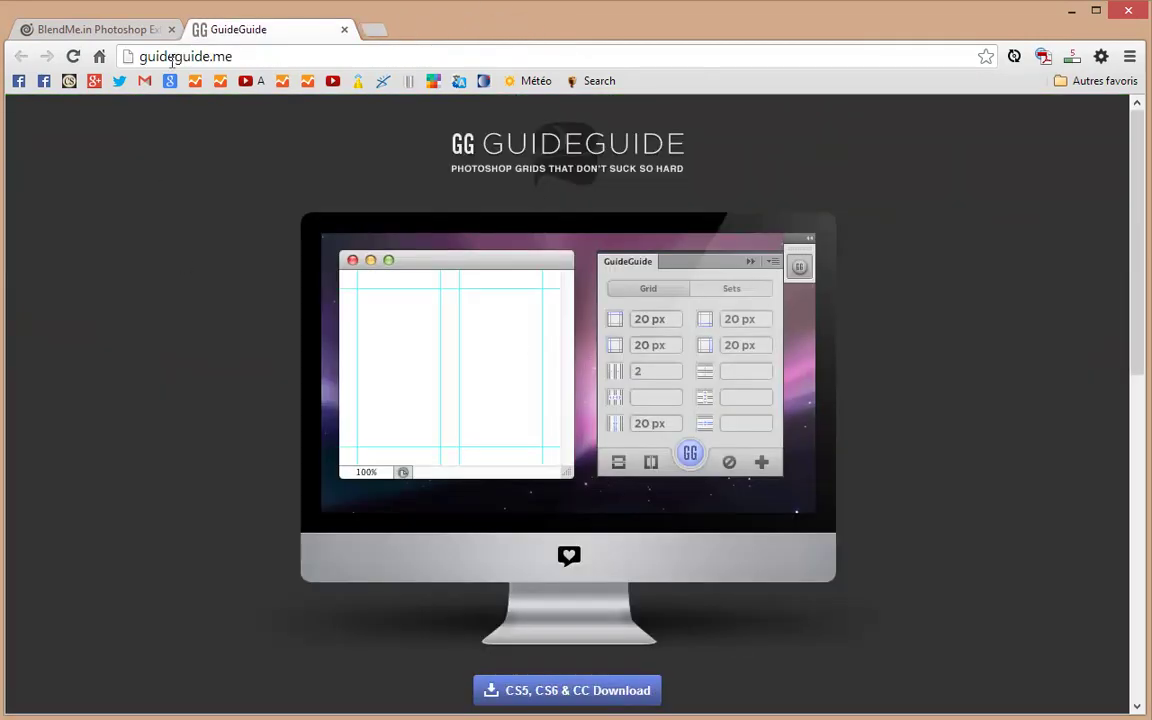
left_click(95, 31)
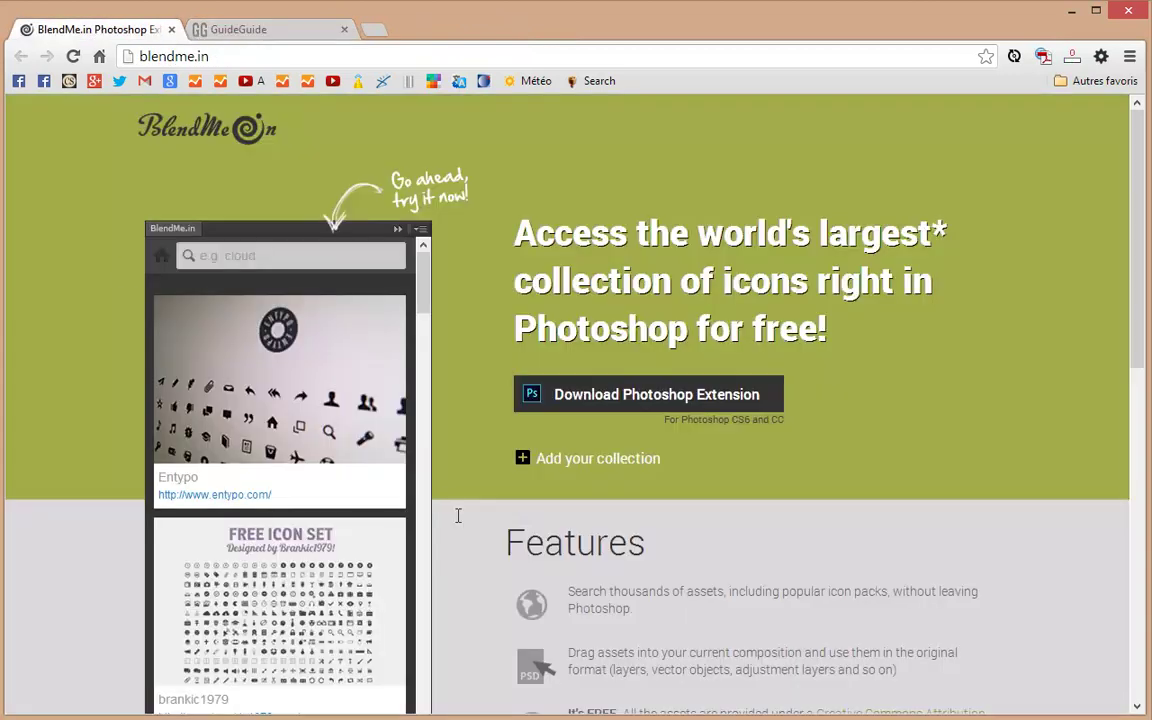
left_click(1071, 12)
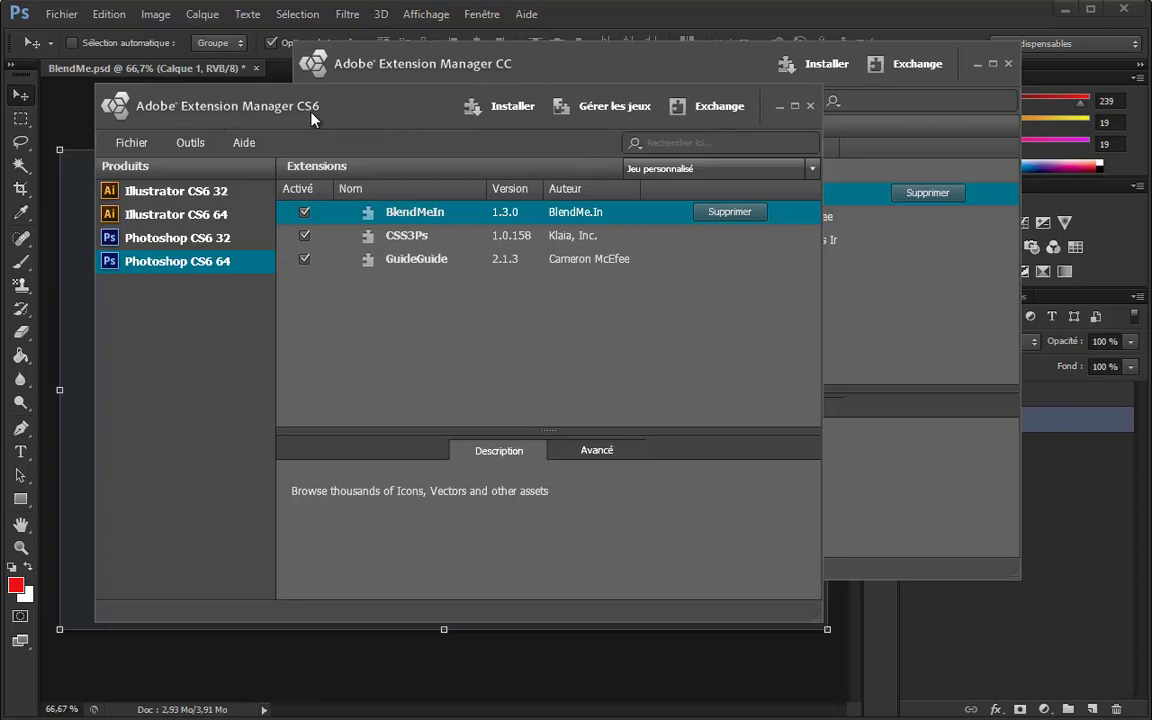
left_click(560, 76)
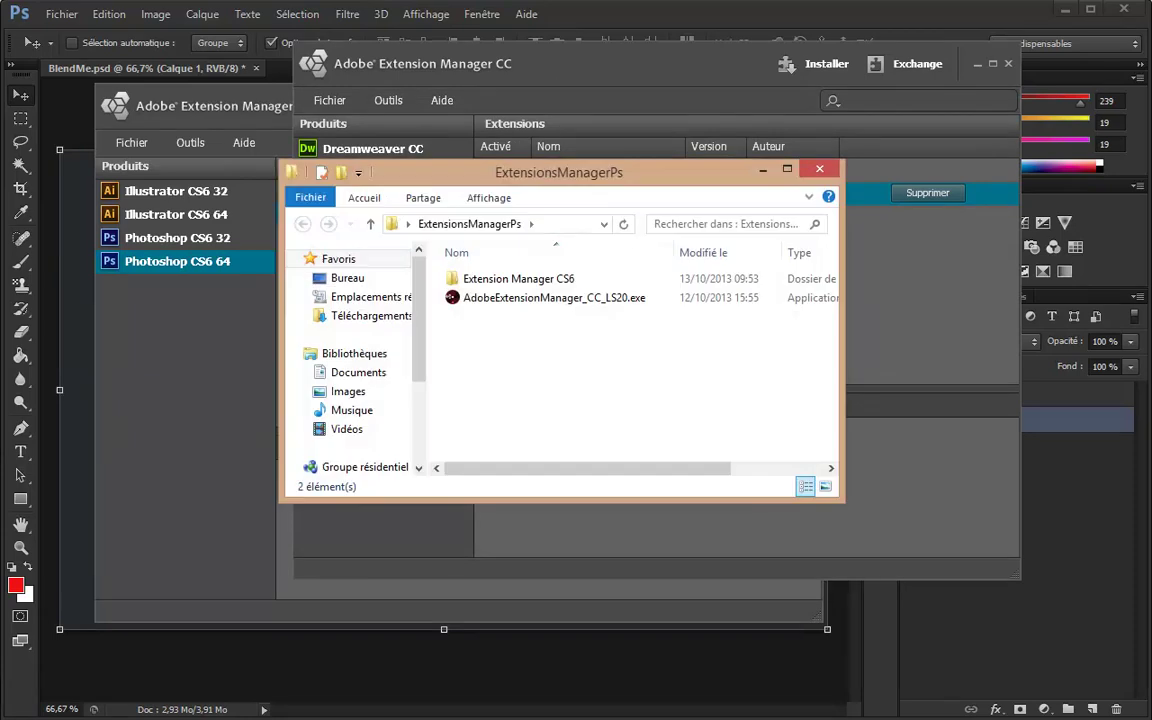
Select the Extension Manager CC installer, open the CS6 folder, then close both Explorer windows.
left_click(455, 297)
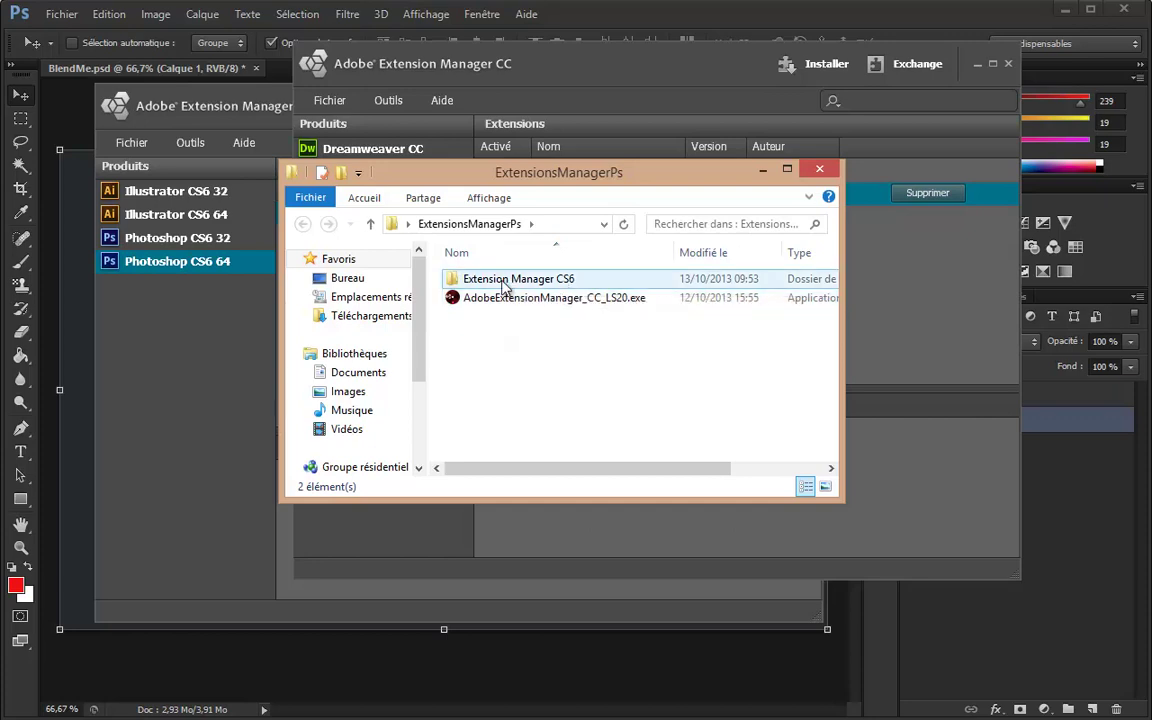
double_click(505, 287)
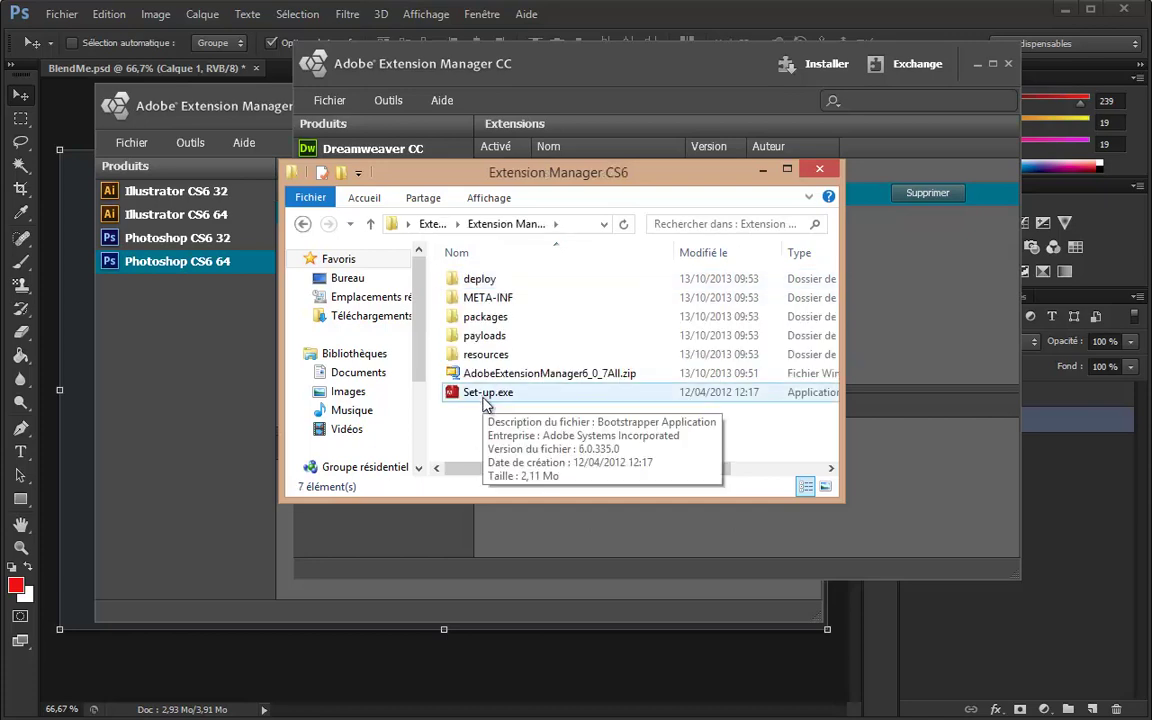
left_click(819, 168)
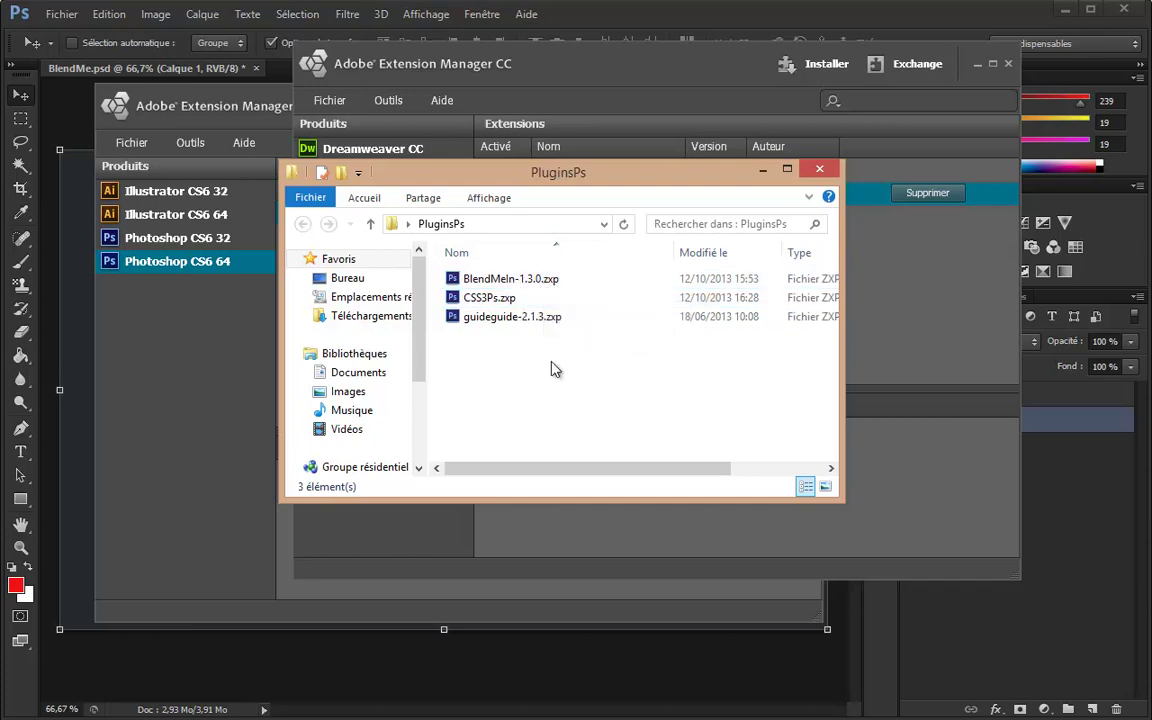
left_click(821, 172)
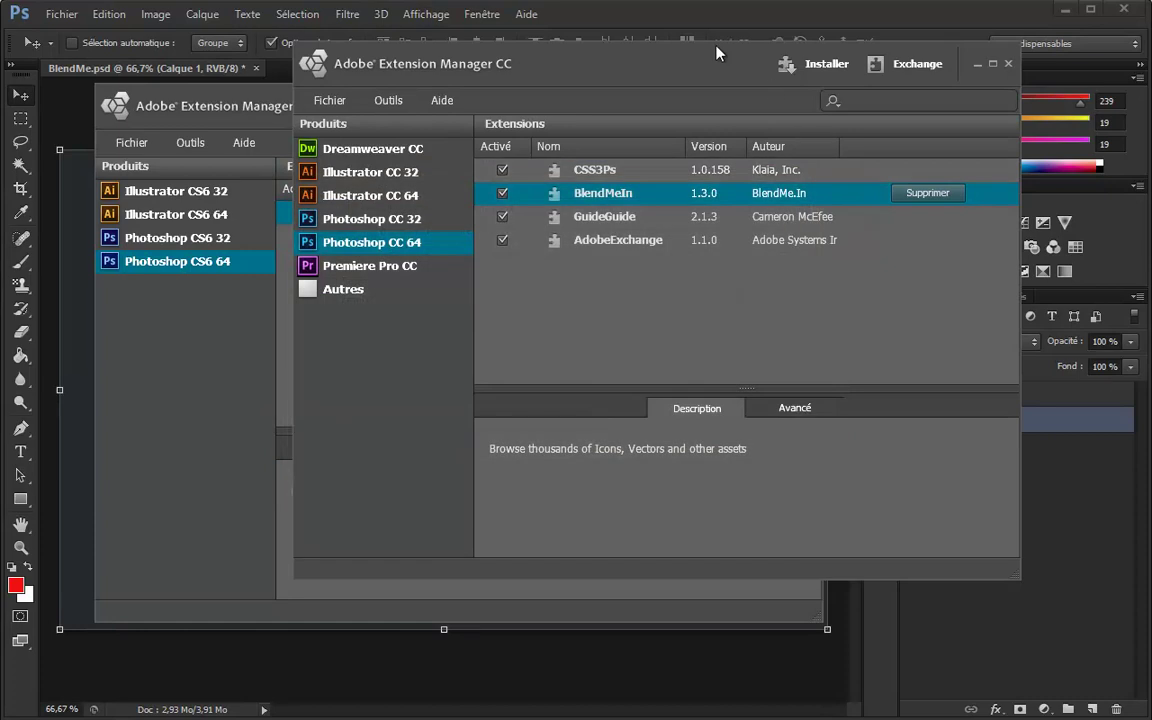
Browse to BlendMeIn-1.3.0.zxp in PluginsPs without installing, then minimize both Extension Manager windows.
left_click(147, 92)
left_click(646, 70)
left_click(821, 66)
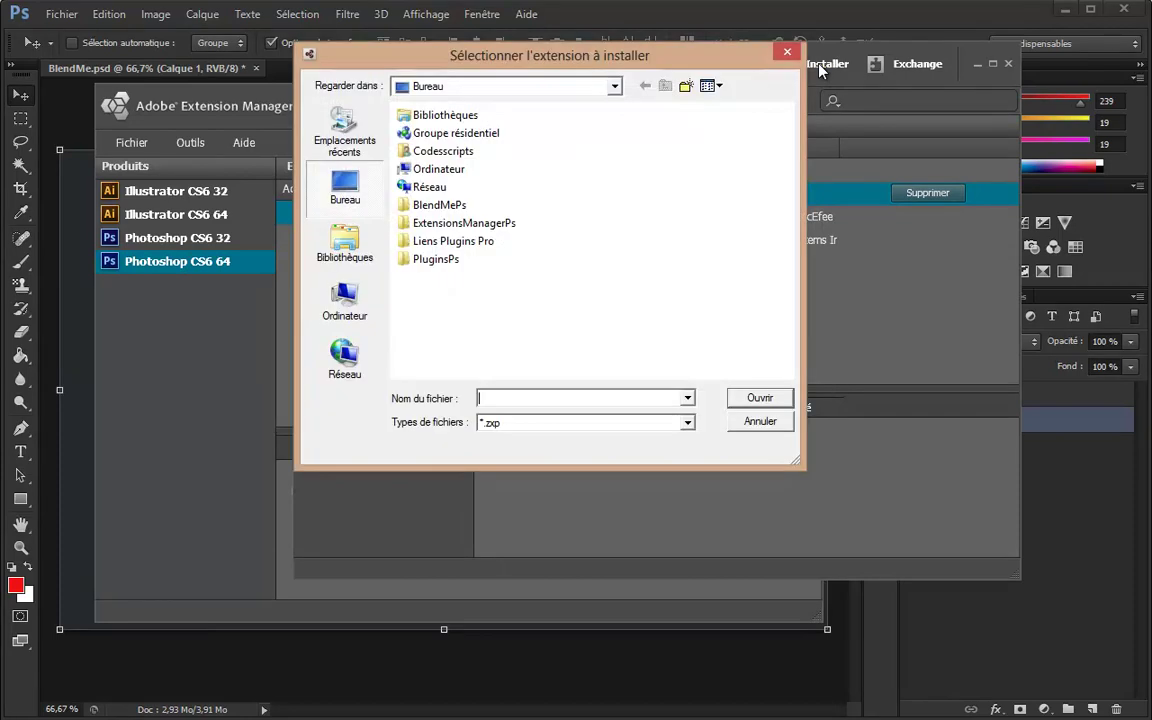
double_click(414, 262)
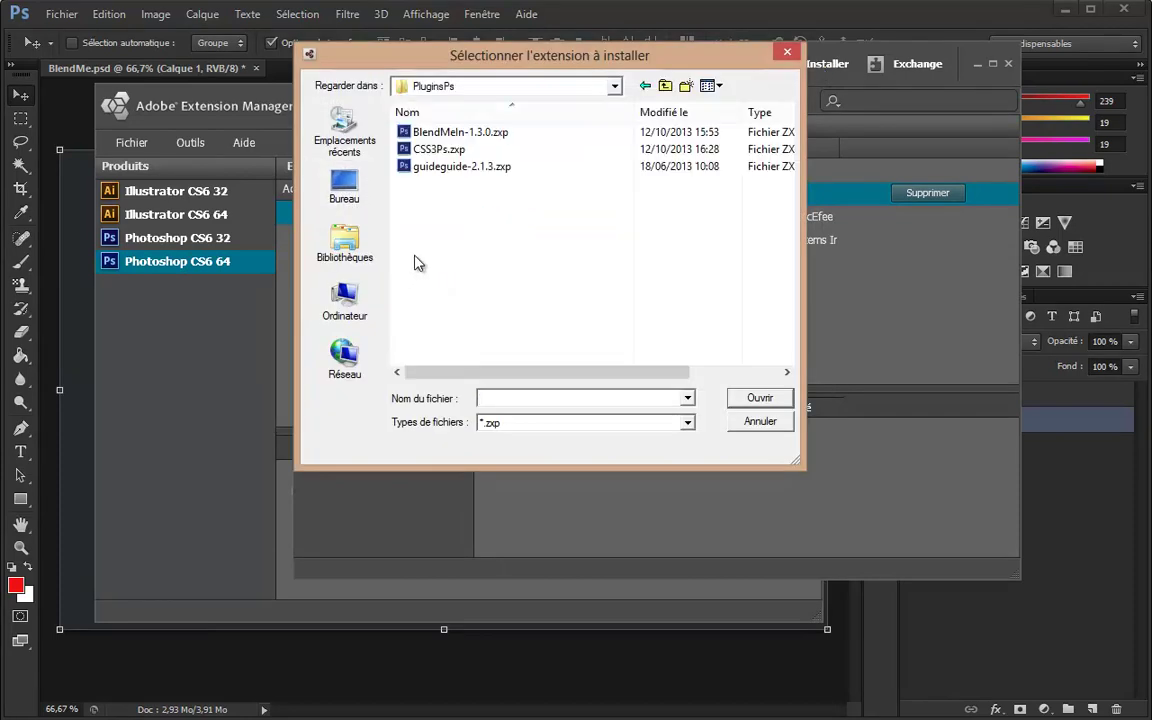
left_click(480, 134)
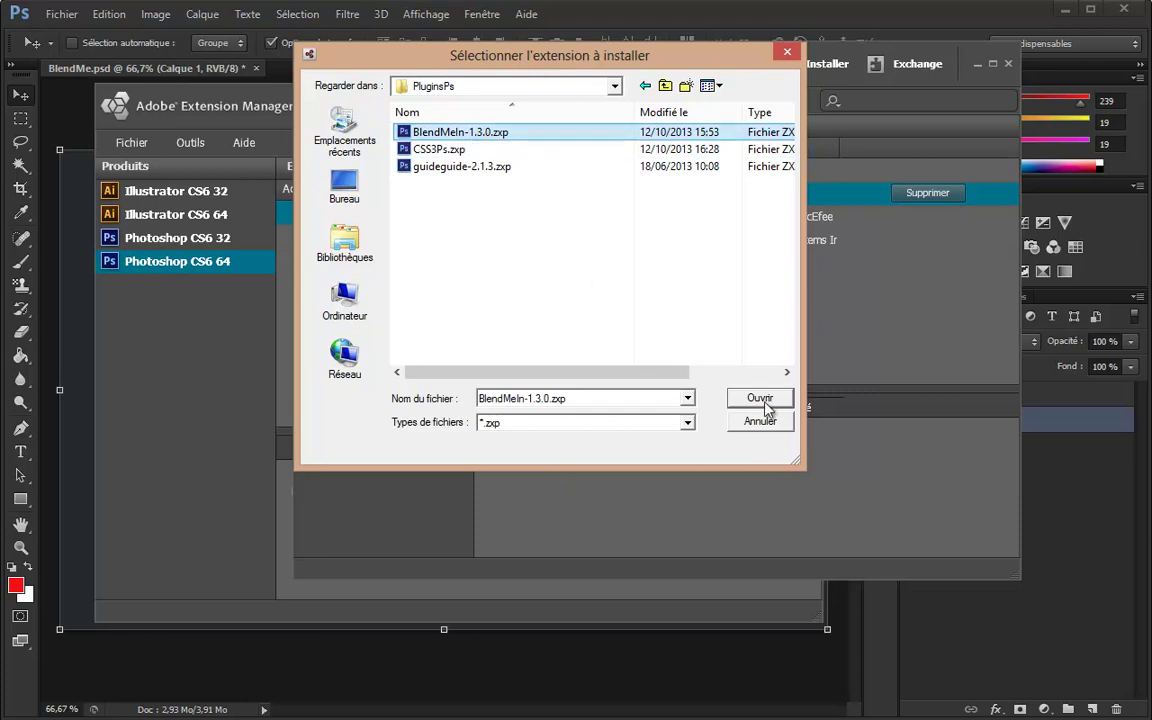
left_click(784, 52)
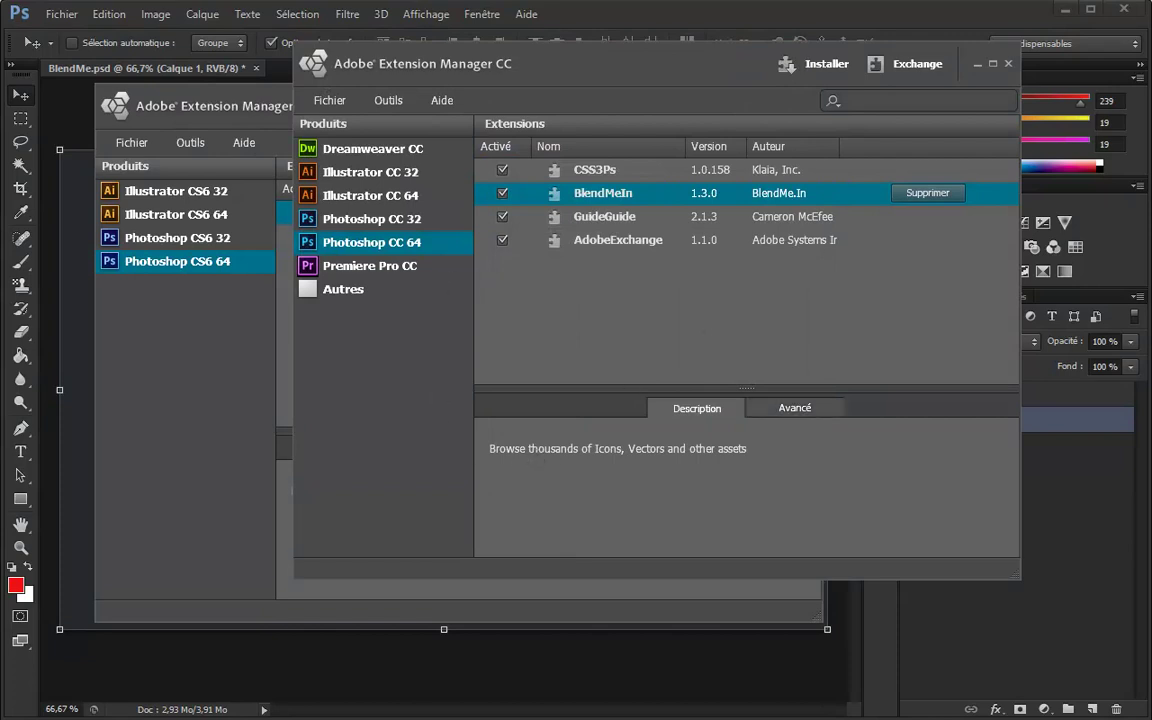
left_click(971, 66)
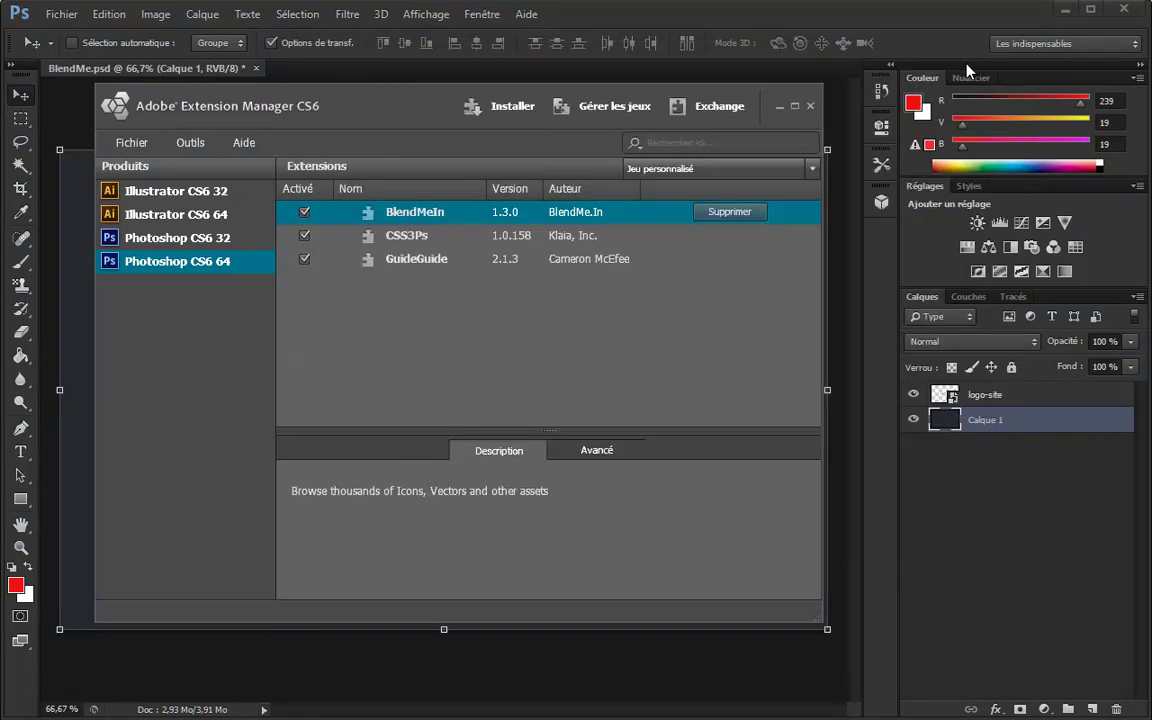
left_click(778, 107)
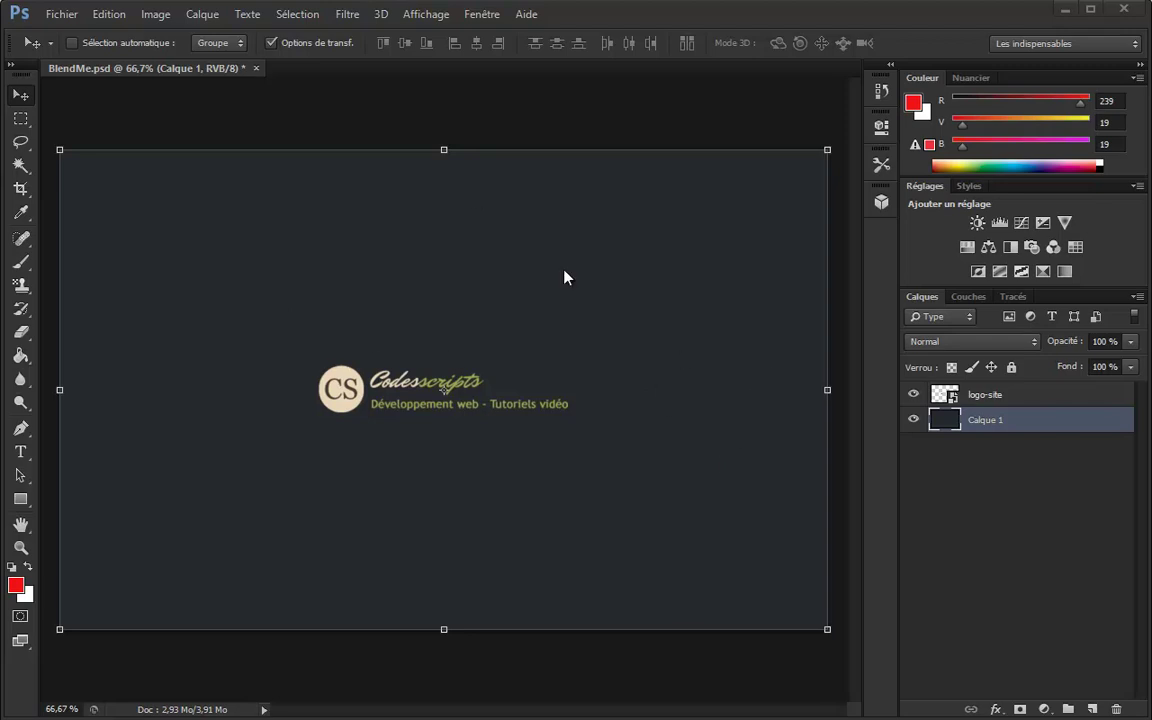
Open the BlendMeIn panel from Fenêtre > Extensions and scroll through its icon sets.
left_click(483, 16)
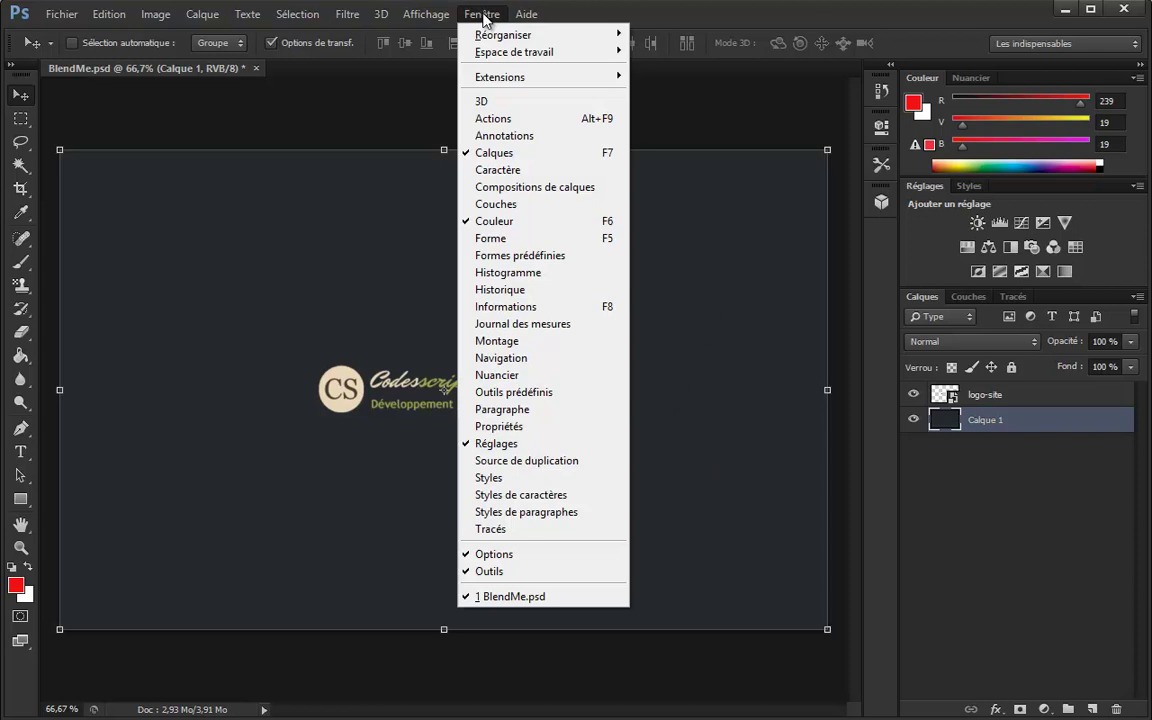
mouse_move(510, 77)
left_click(634, 77)
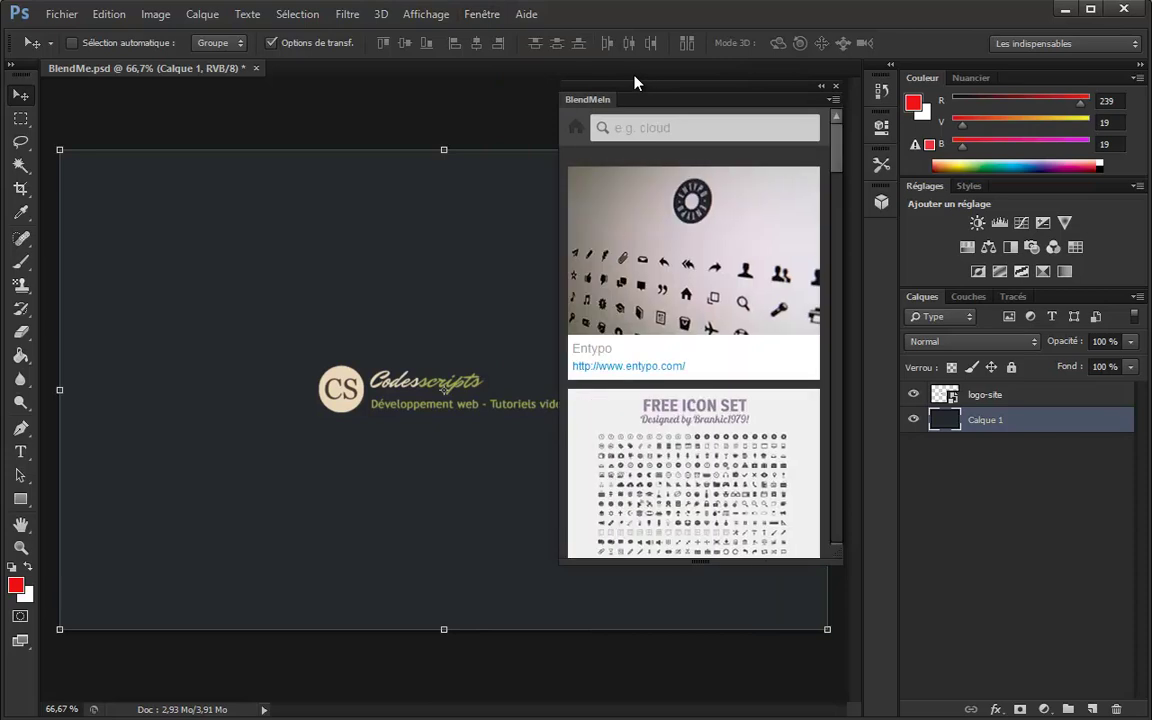
scroll(742, 220, "down", 3)
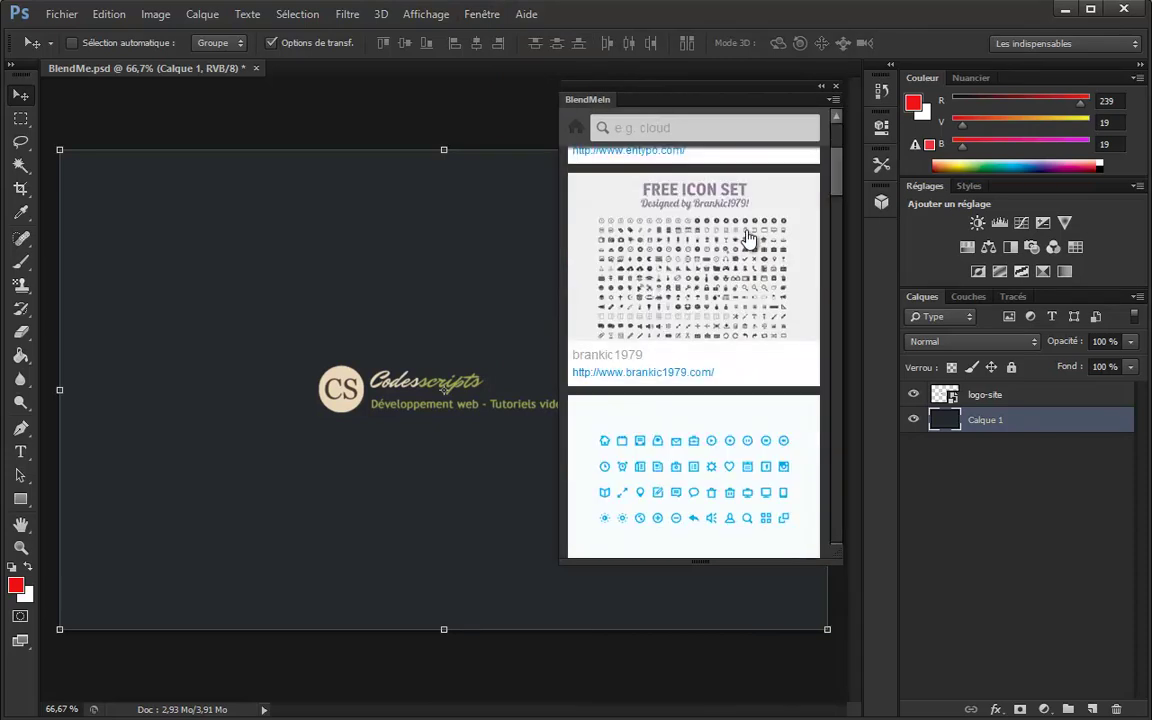
scroll(745, 230, "down", 3)
scroll(748, 237, "down", 3)
scroll(748, 237, "down", 2)
scroll(748, 237, "down", 2)
scroll(748, 237, "down", 2)
scroll(748, 237, "down", 2)
scroll(748, 237, "down", 2)
scroll(748, 237, "down", 3)
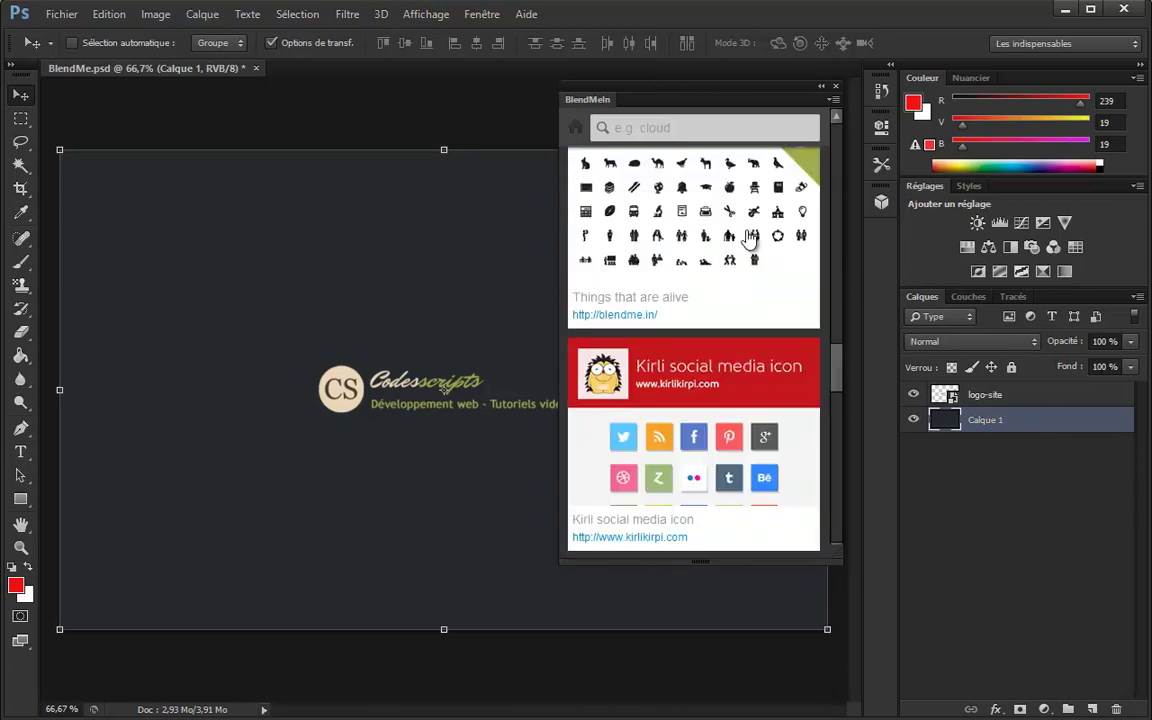
scroll(749, 238, "down", 2)
scroll(750, 238, "down", 2)
scroll(749, 238, "up", 5)
Open the Kirli social media icon set and drag the mobypicture icon onto the canvas.
left_click(700, 364)
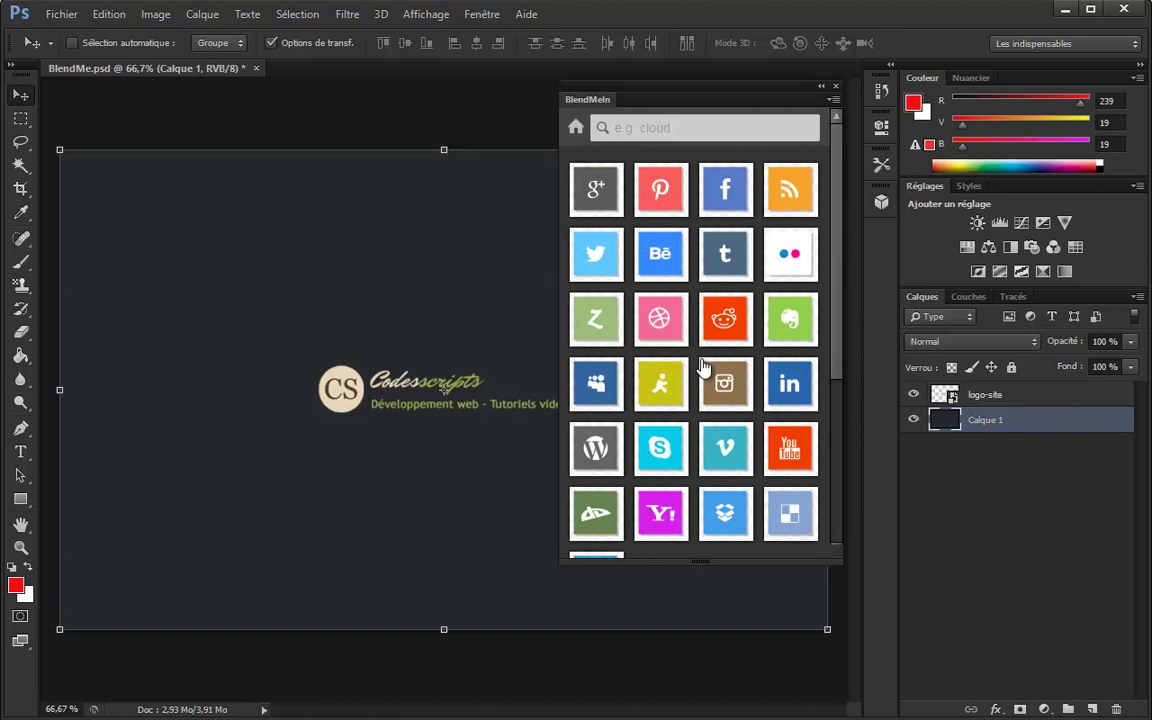
scroll(710, 285, "down", 3)
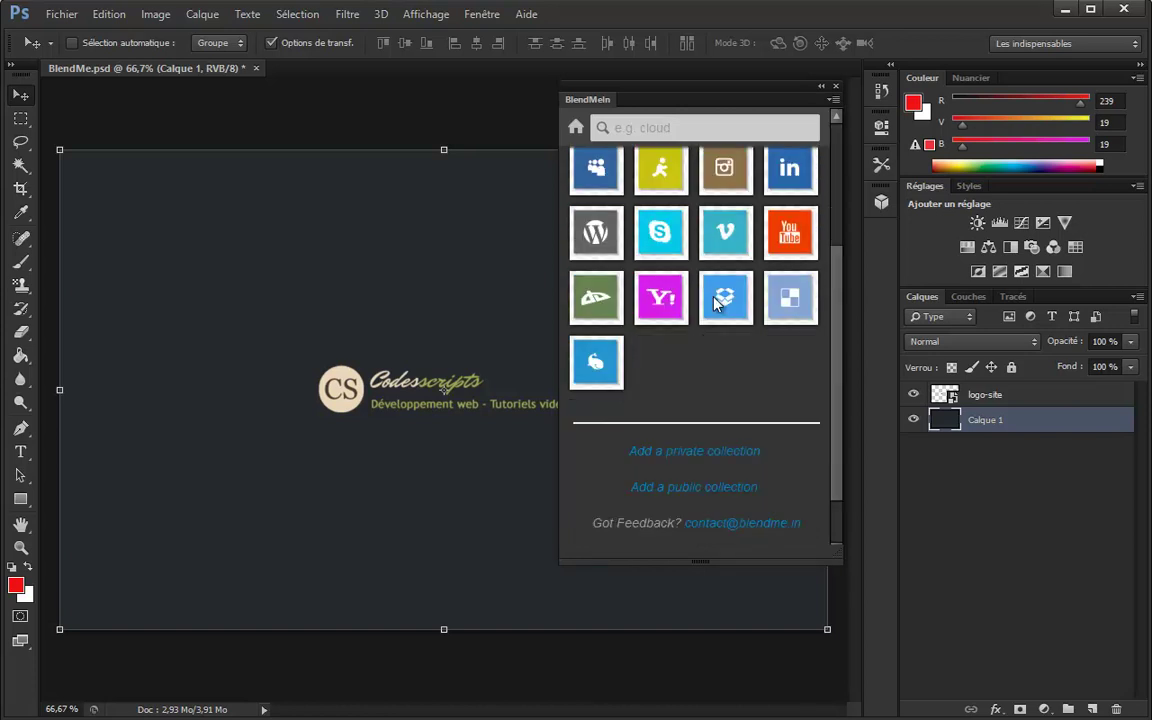
mouse_move(596, 362)
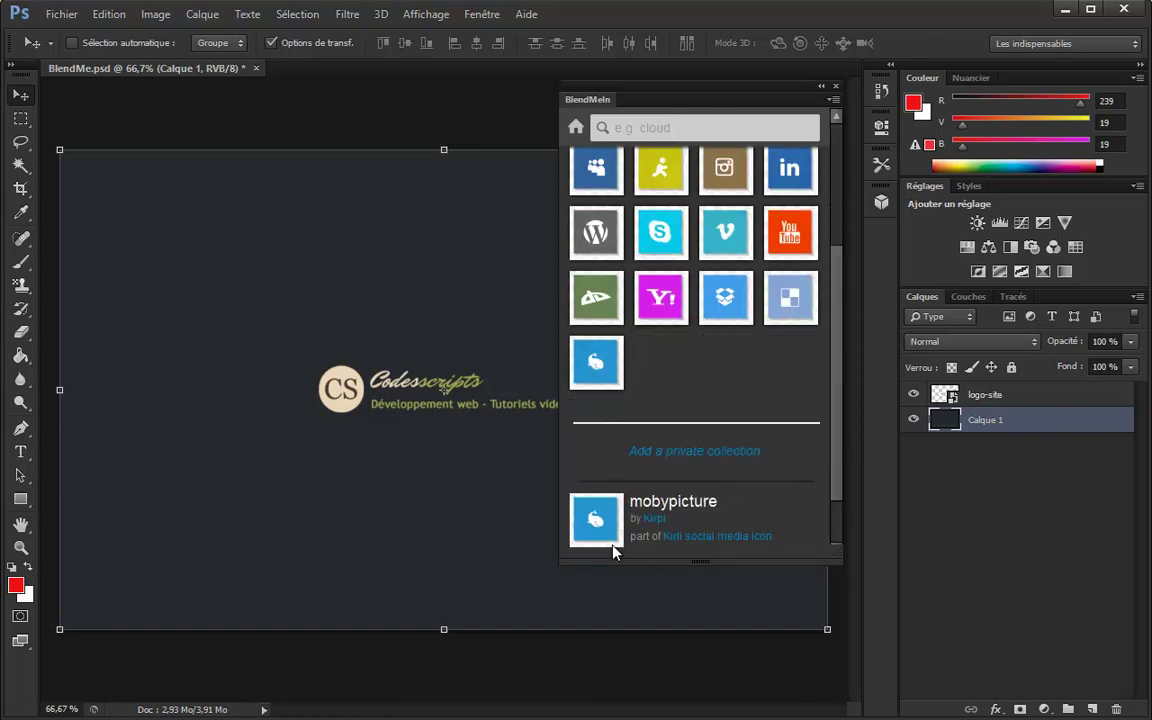
left_click_drag(598, 521, 236, 410)
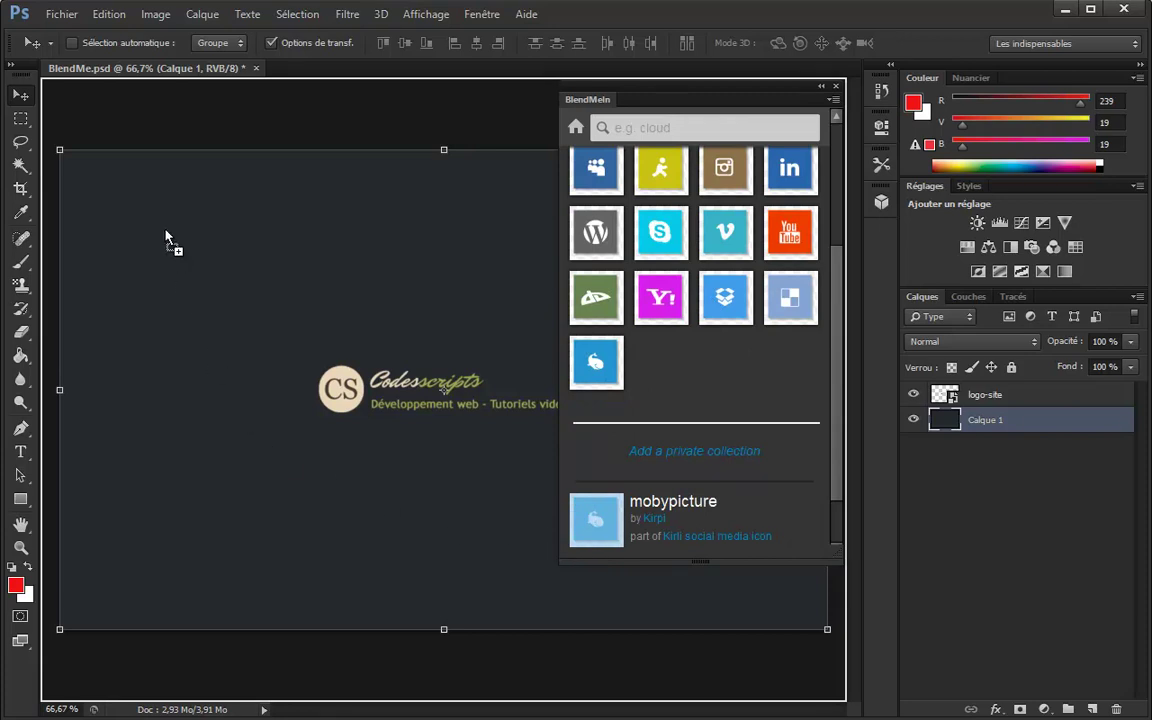
left_click_drag(380, 450, 380, 450)
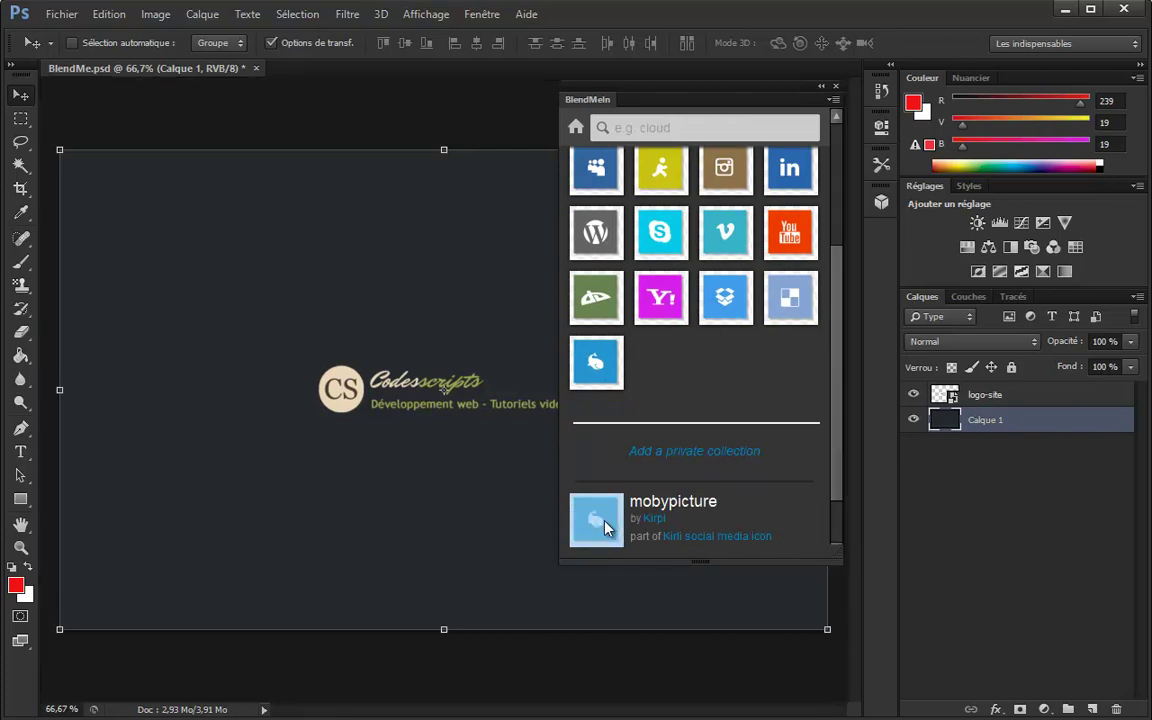
left_click(576, 130)
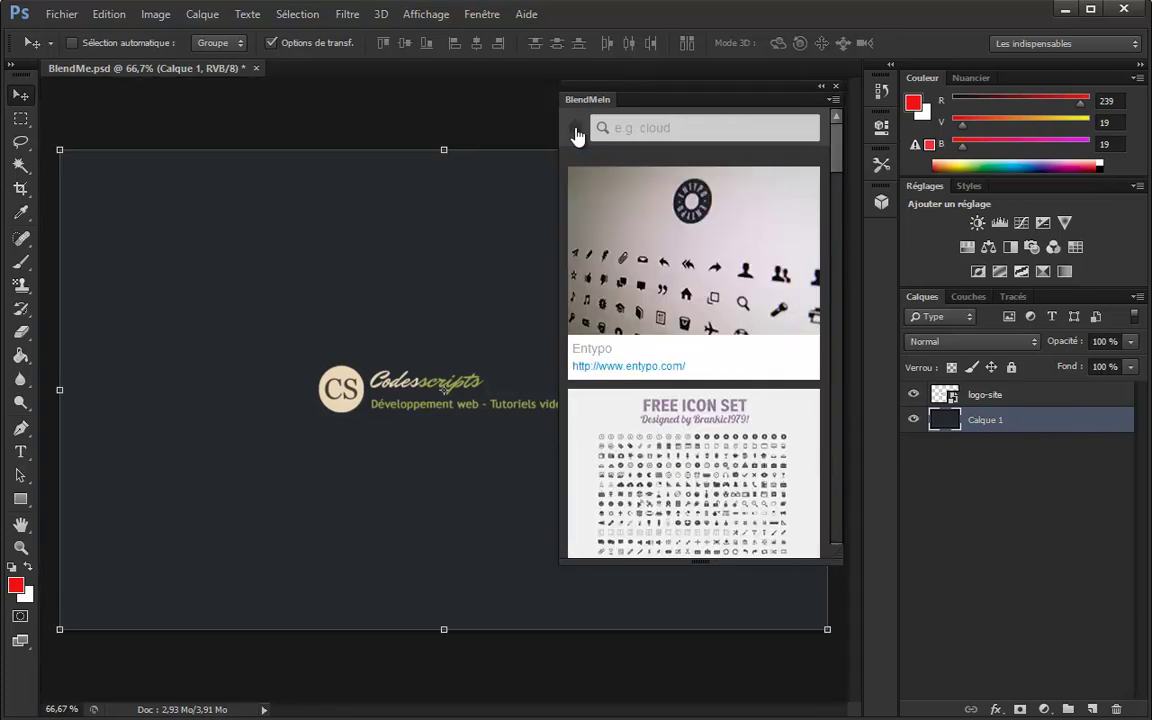
scroll(714, 464, "down", 3)
scroll(714, 464, "down", 3)
scroll(714, 464, "down", 3)
scroll(714, 464, "down", 3)
scroll(714, 464, "down", 3)
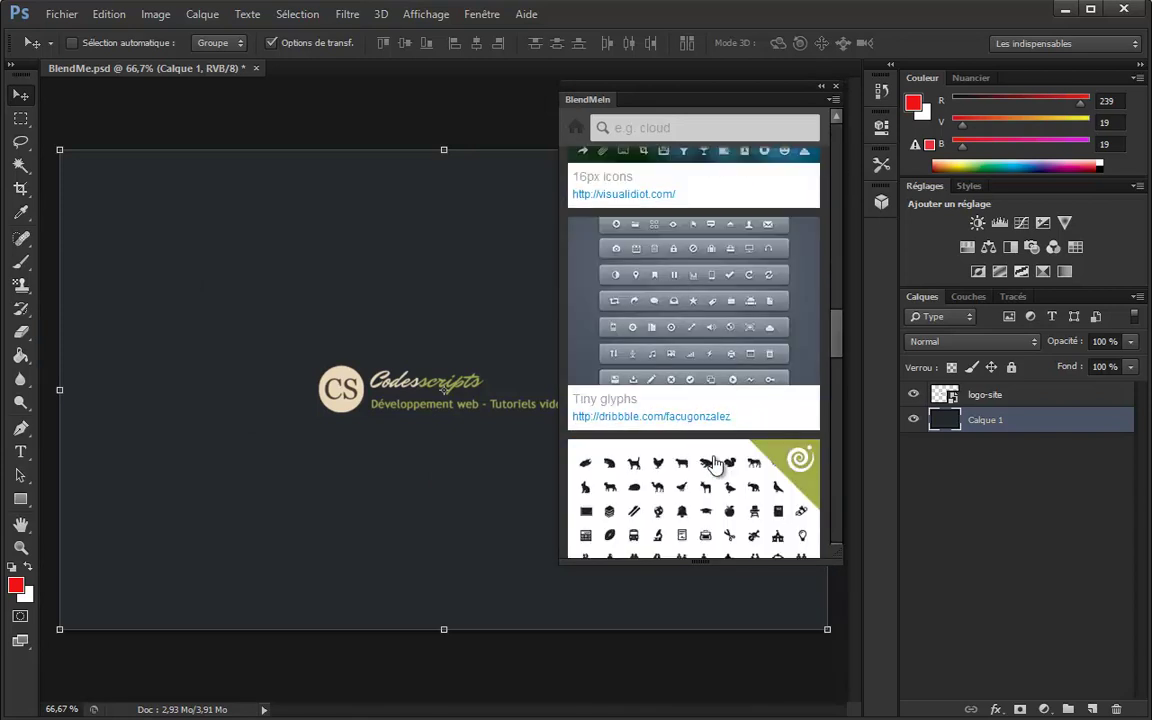
scroll(714, 463, "down", 2)
left_click(680, 274)
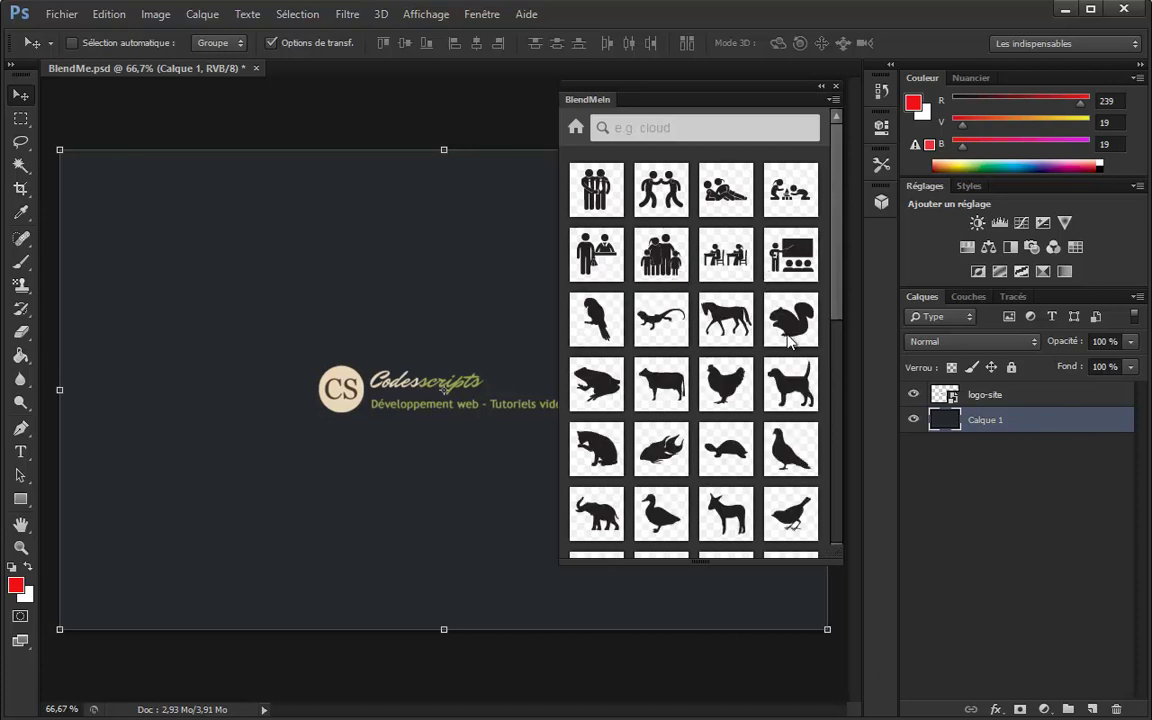
left_click(793, 393)
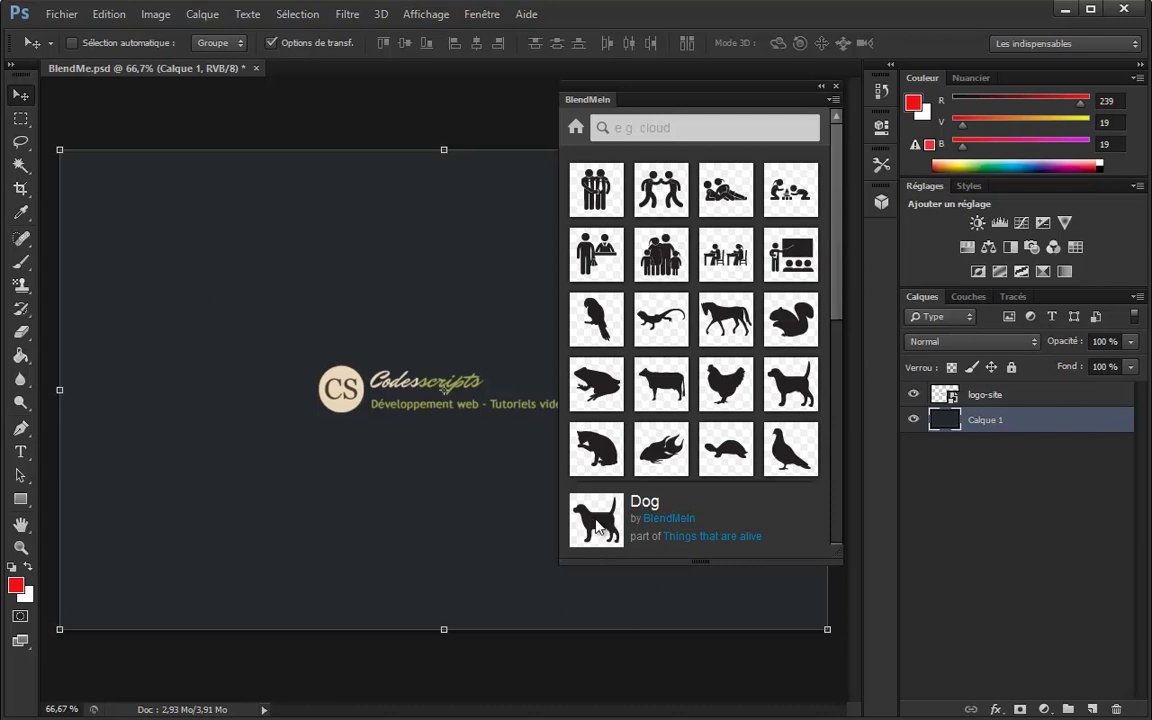
left_click_drag(596, 530, 425, 552)
left_click_drag(520, 594, 603, 516)
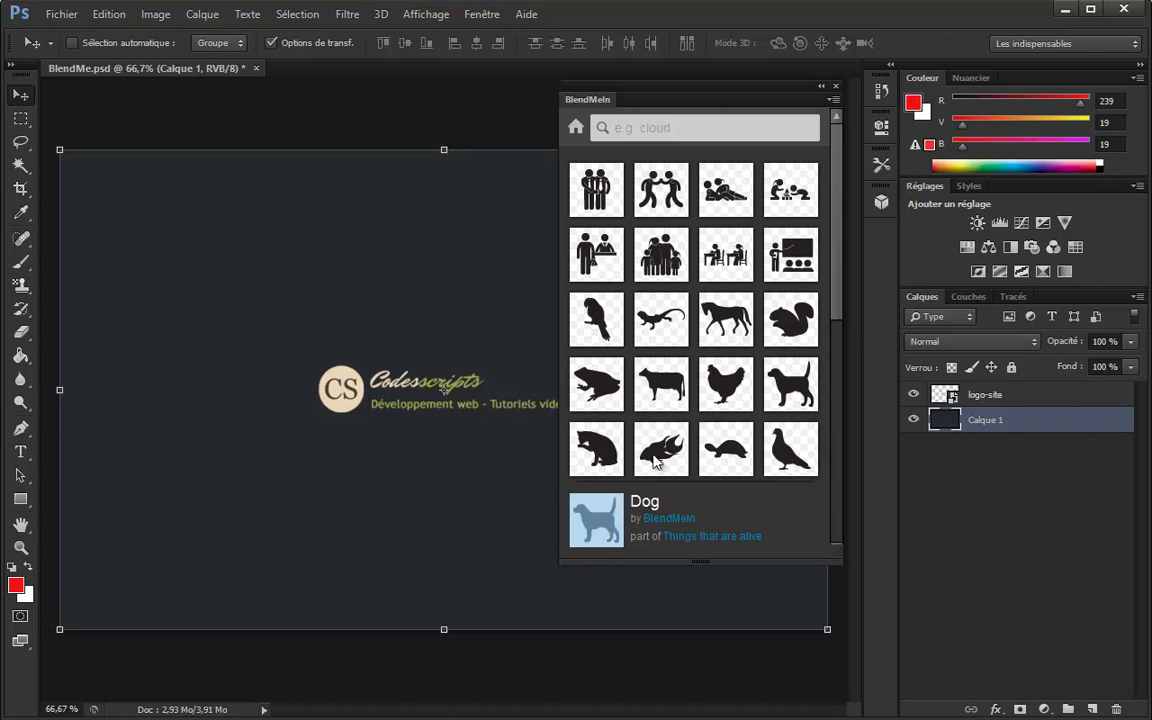
left_click(576, 127)
scroll(689, 334, "down", 5)
scroll(689, 327, "down", 2)
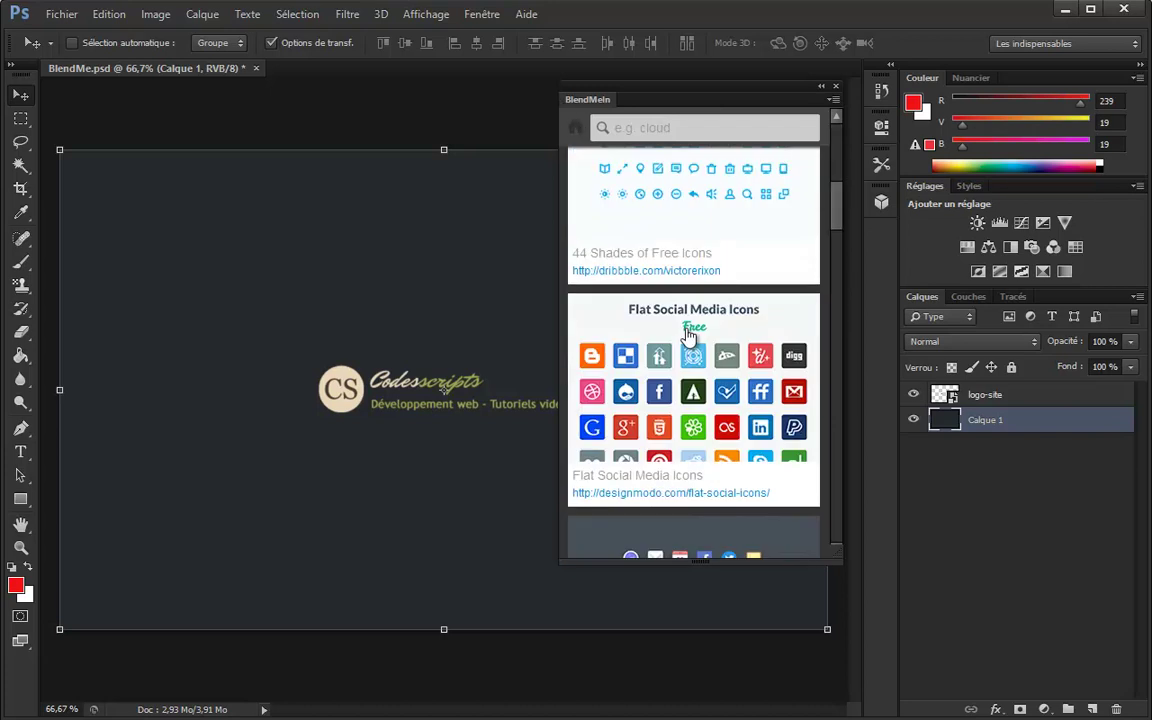
scroll(689, 334, "down", 2)
scroll(740, 373, "up", 5)
scroll(748, 357, "up", 2)
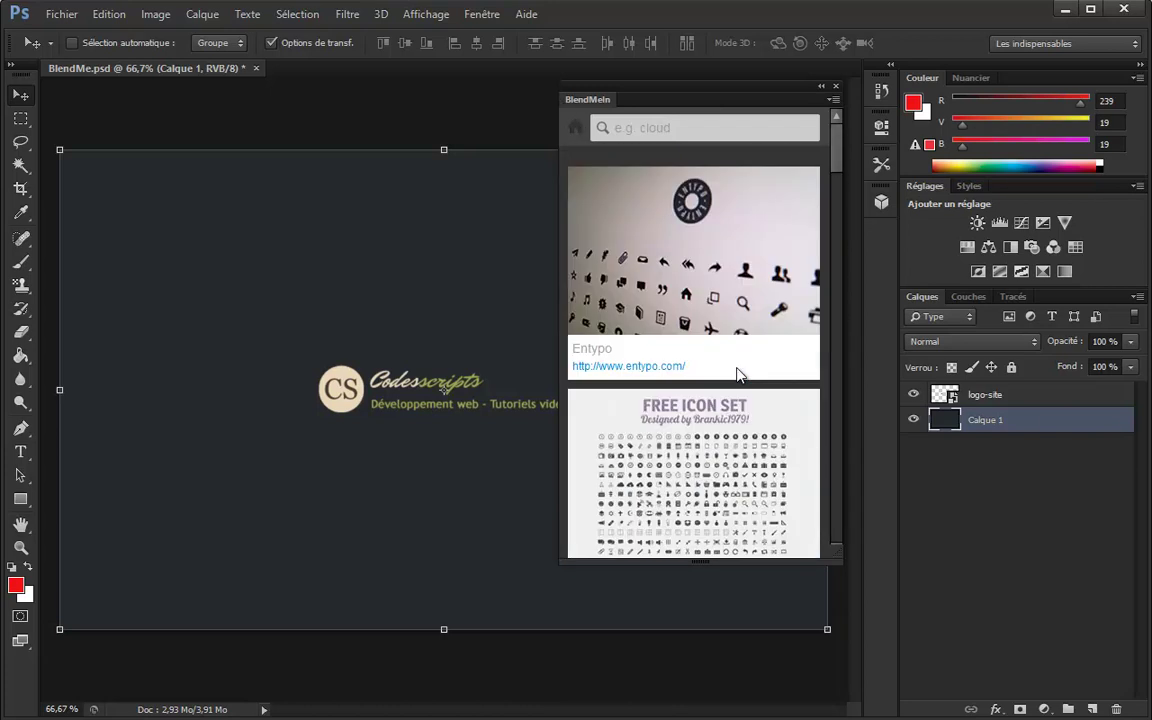
Search BlendMeIn for 'yout' and place the red YouTube play icon on the canvas.
left_click(620, 127)
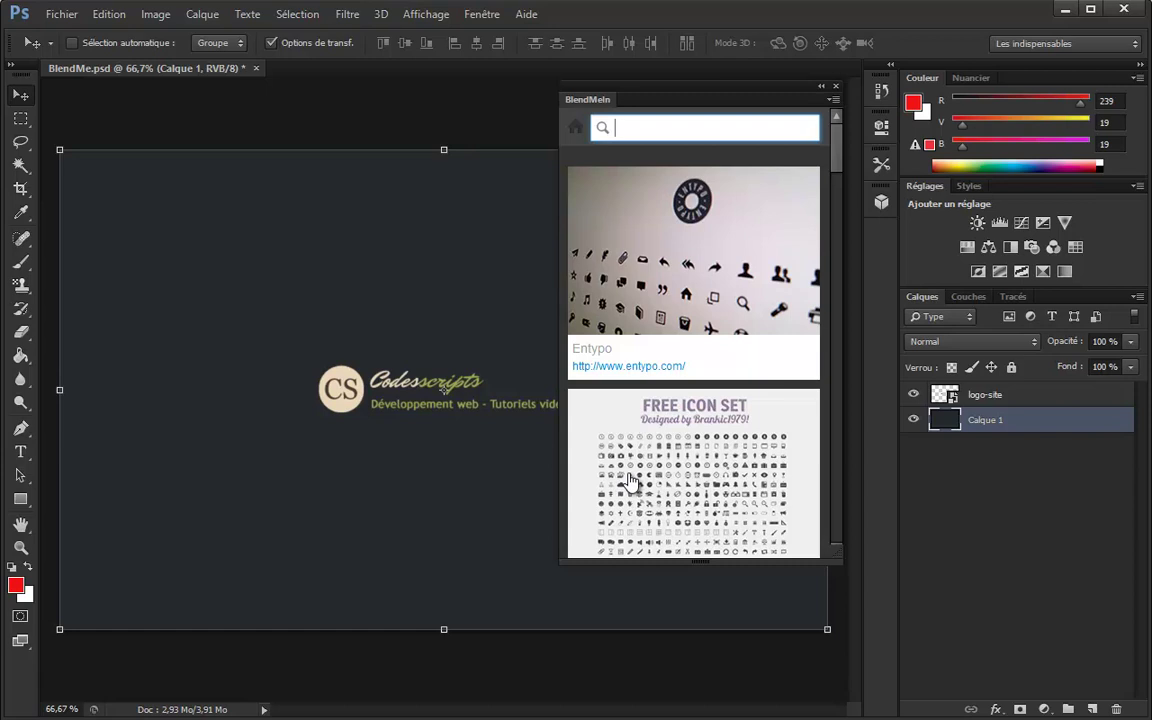
type("yout")
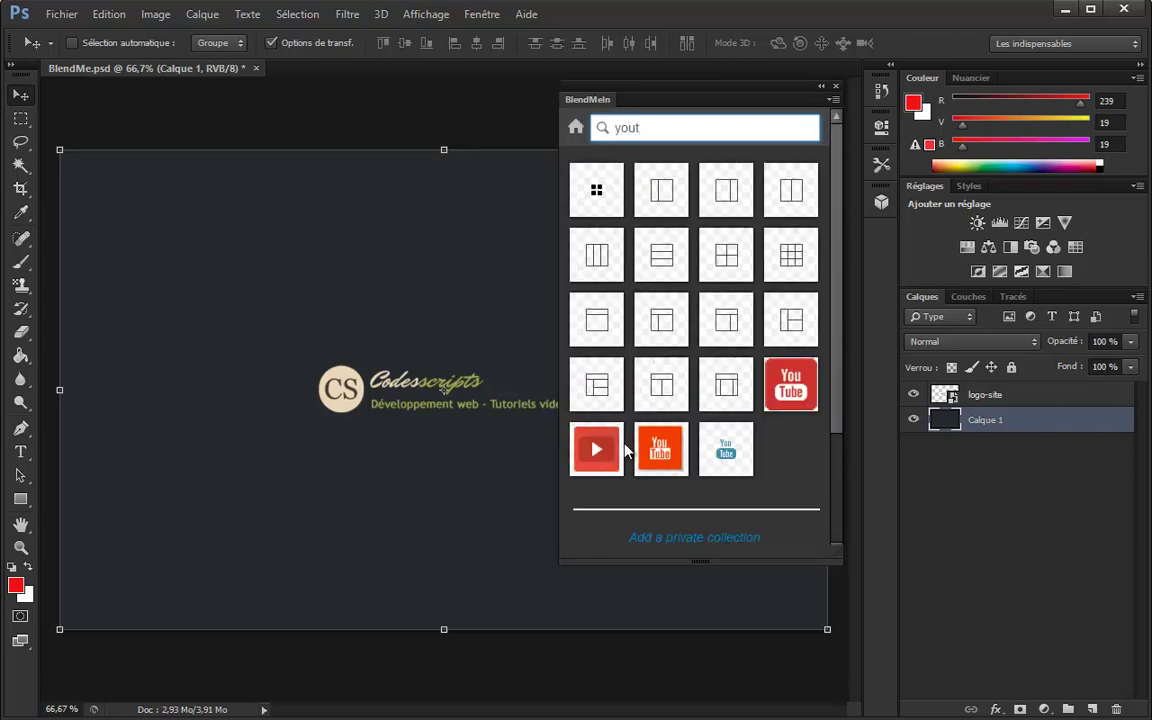
left_click(590, 450)
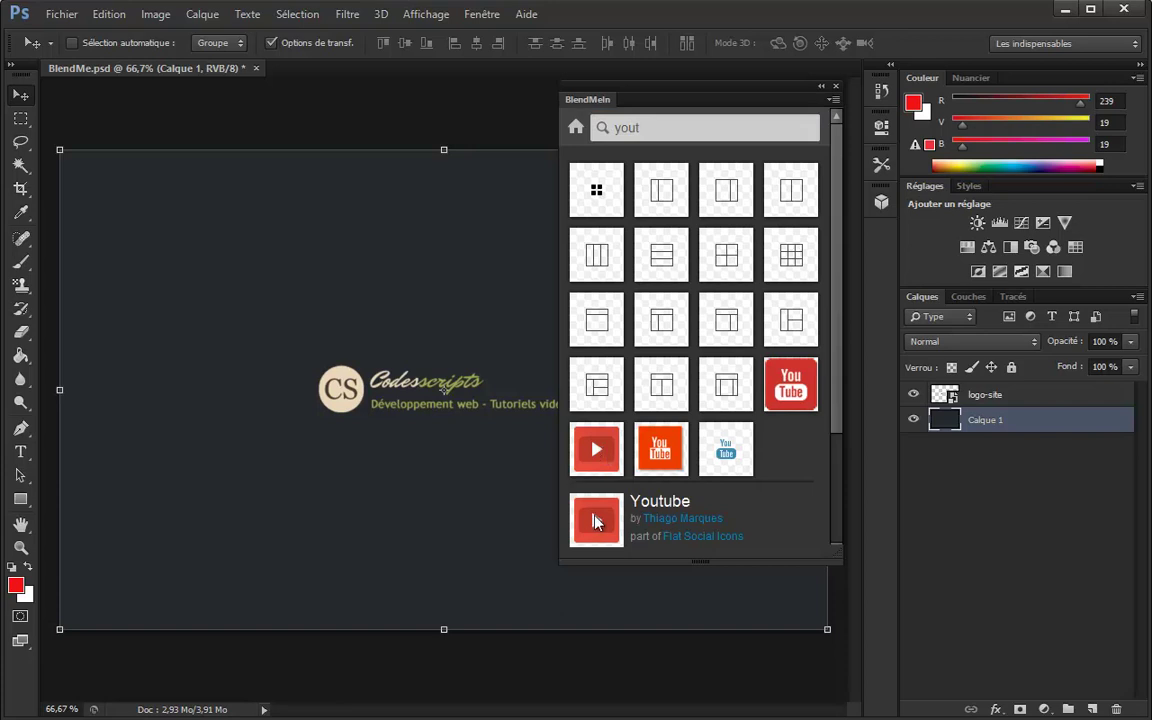
left_click_drag(590, 514, 437, 555)
left_click_drag(105, 220, 104, 210)
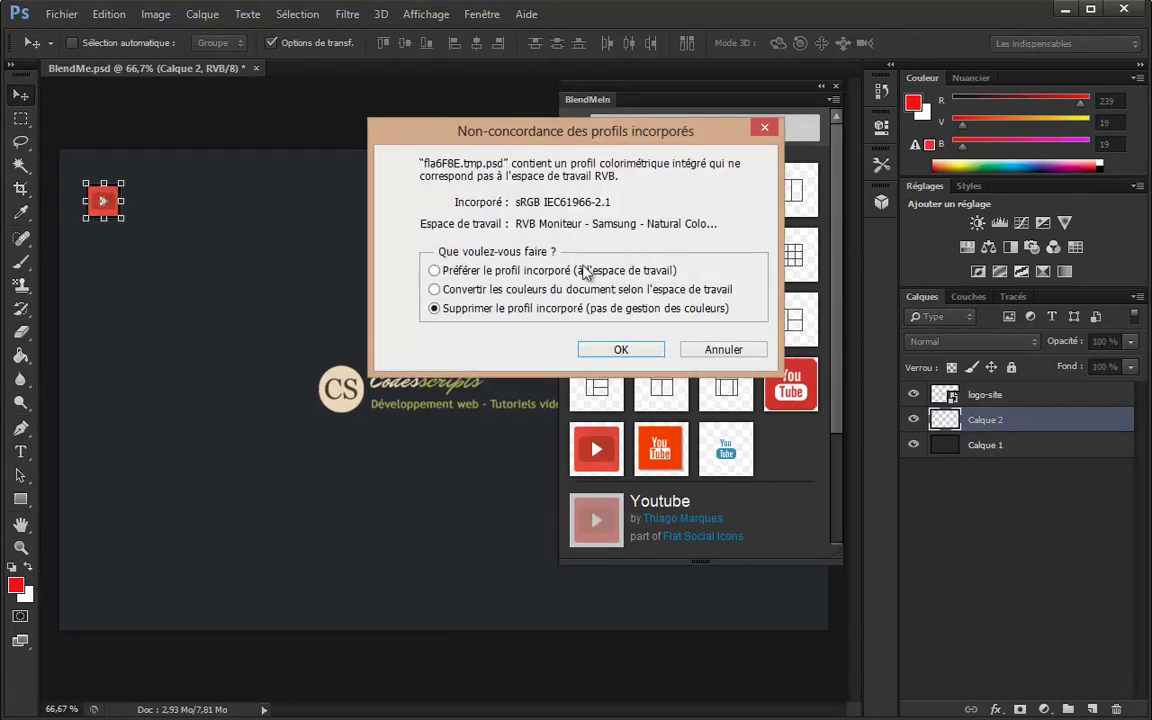
left_click(619, 350)
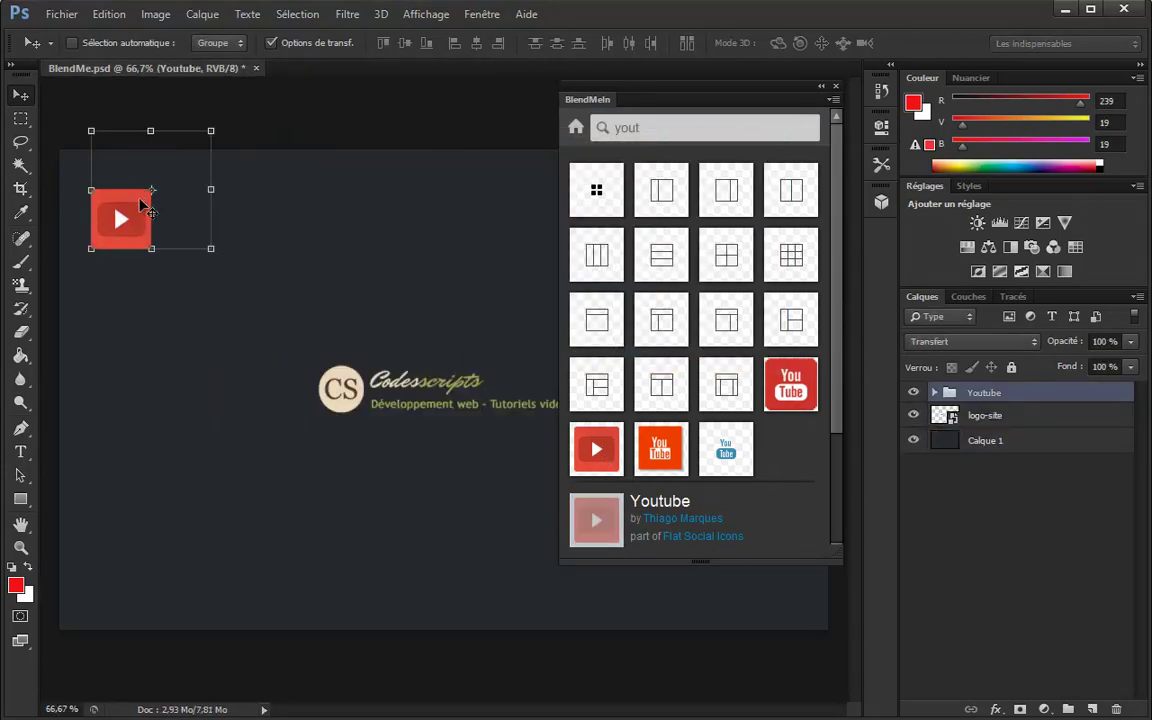
Enlarge the YouTube icon to about double size, nudge it up two steps, and commit.
mouse_move(211, 247)
left_mouse_down()
mouse_move(316, 365)
mouse_move(309, 372)
left_mouse_up()
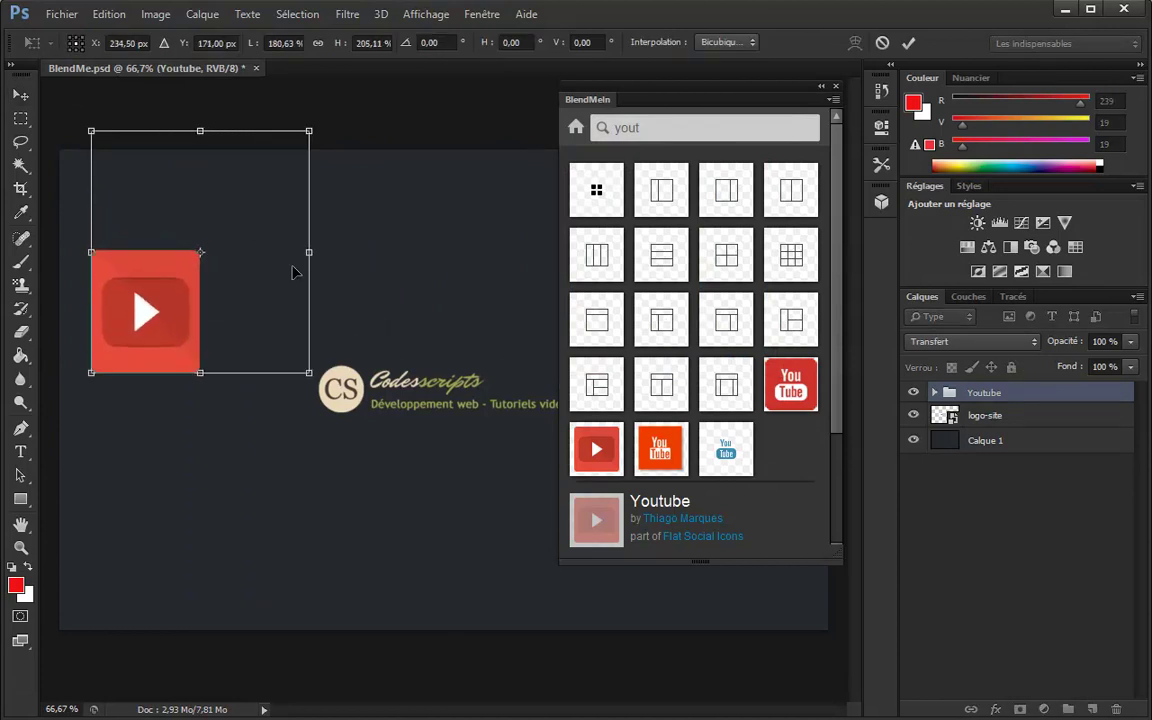
key("Up")
key("Up")
key("Up")
key("Up")
key("Up")
key("Up")
key("Up")
key("Up")
key("Up")
key("Up")
key("Up")
key("Up")
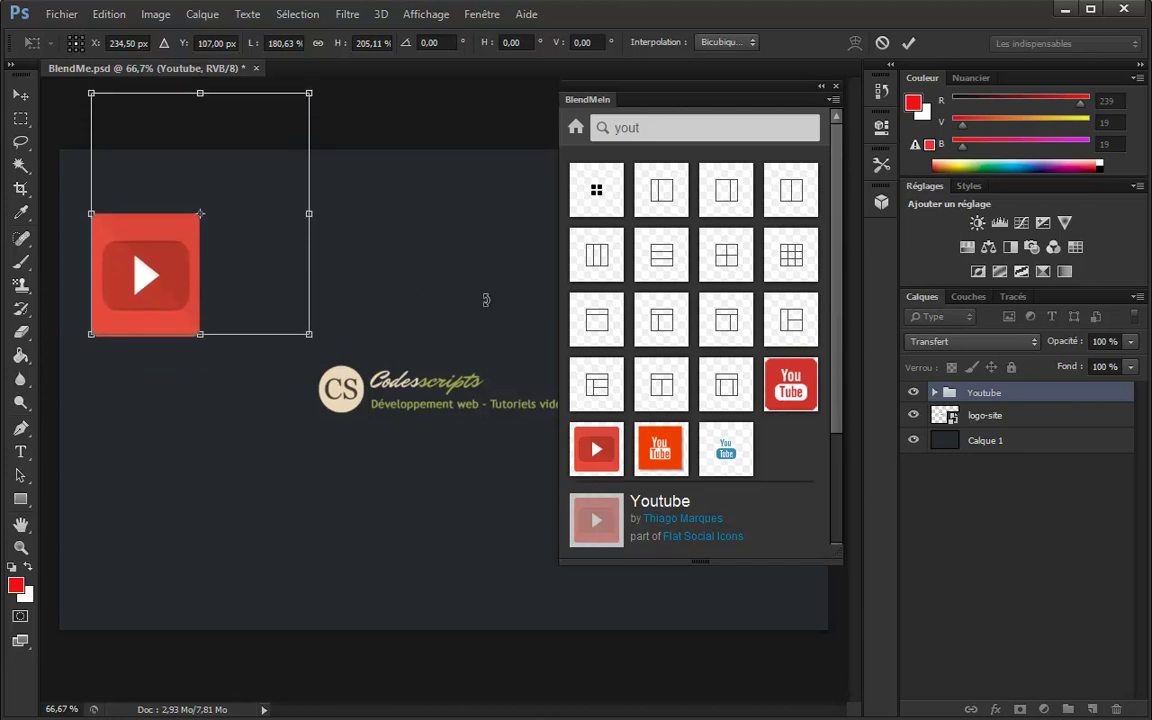
key("Up")
key("Up")
key("Up")
key("Up")
key("Up")
key("Up")
key("Up")
key("Up")
key("Up")
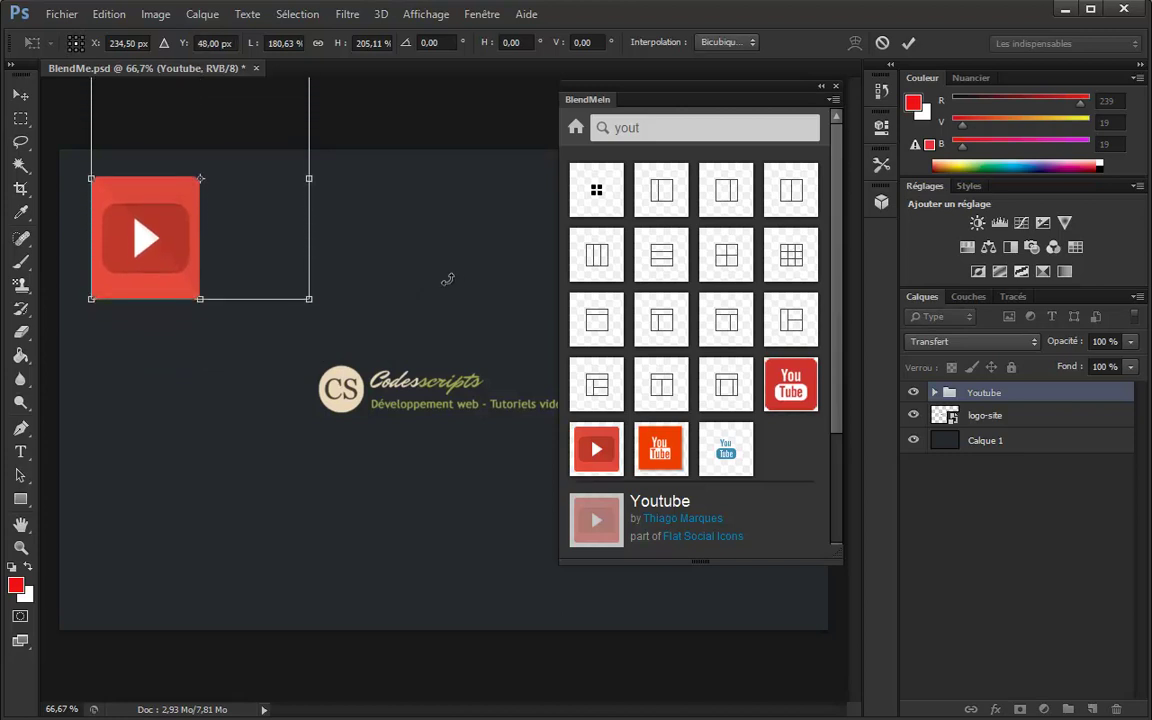
key("Return")
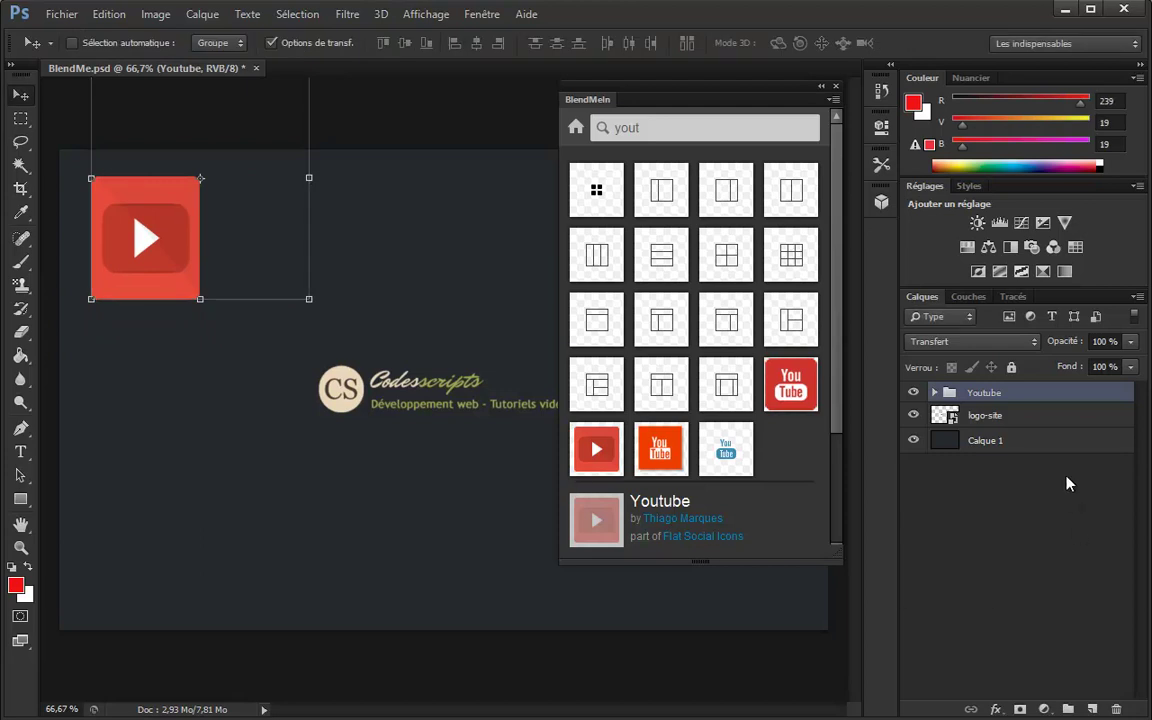
left_click(1046, 446)
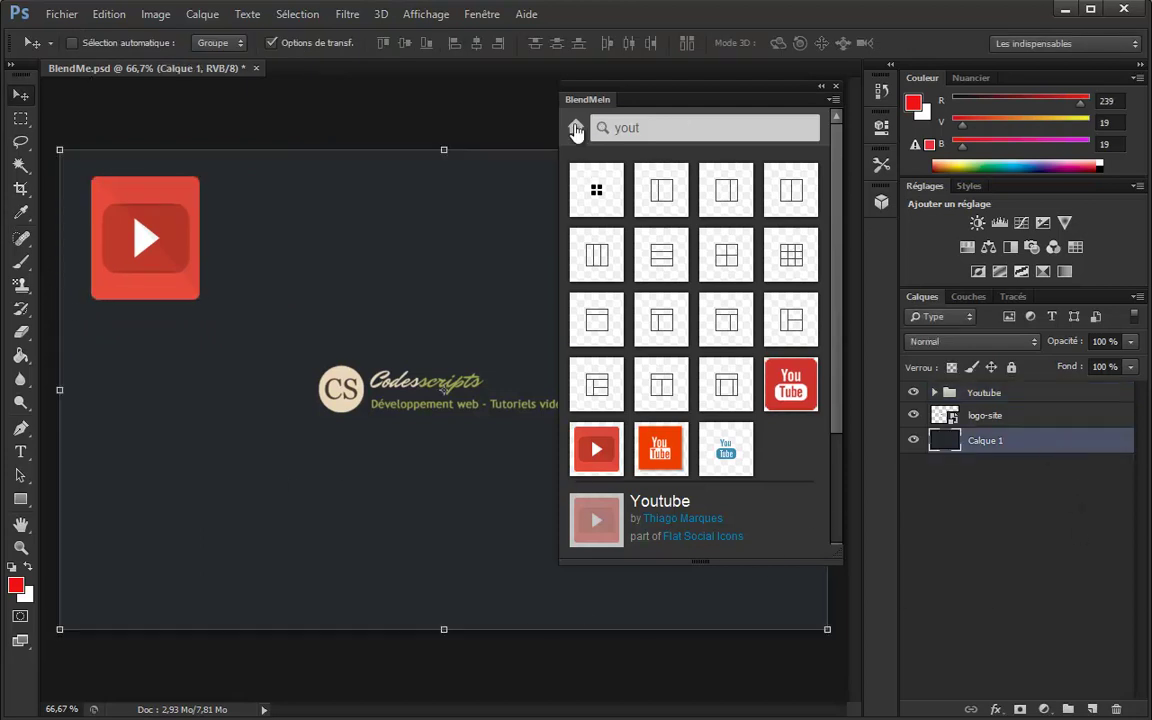
Search BlendMeIn for 'str' and place the street-lights traffic-light icon on the canvas.
left_click(596, 133)
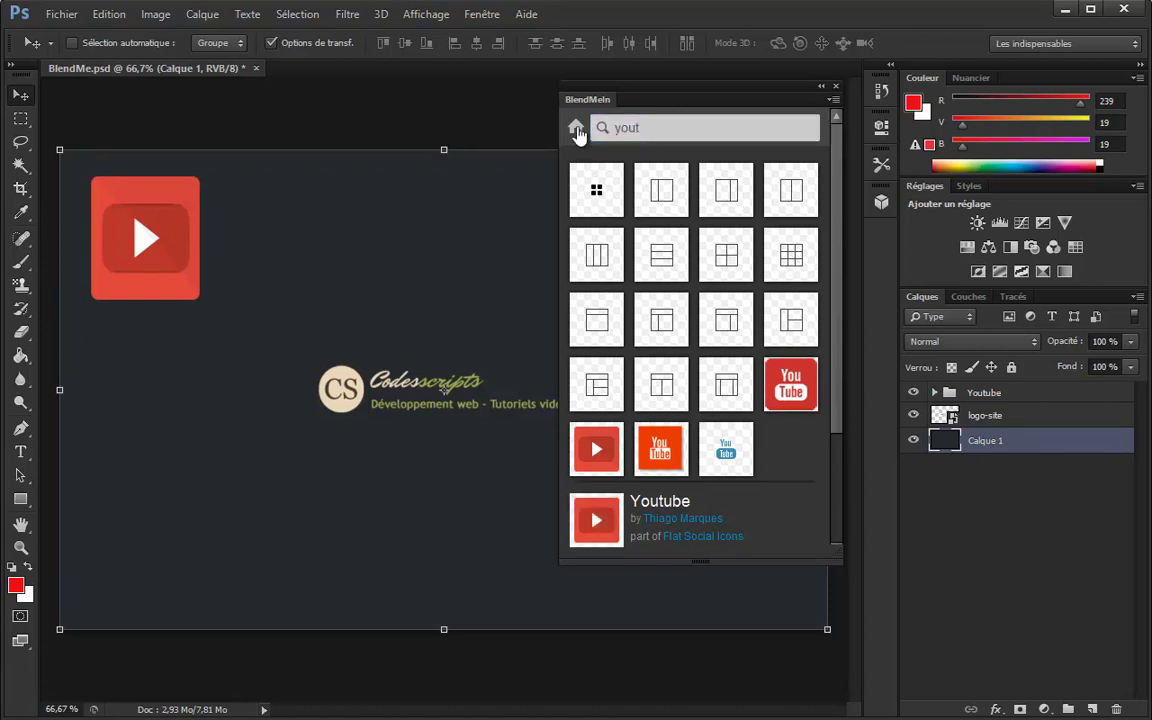
left_click(576, 127)
left_click(632, 128)
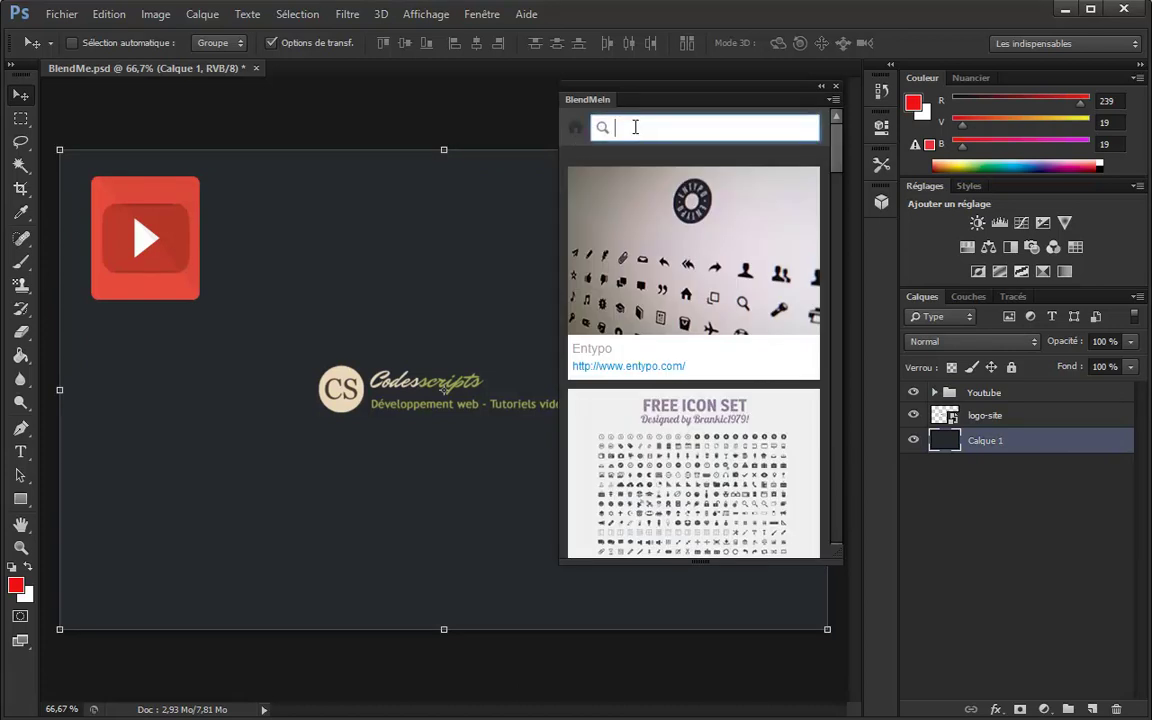
type("str")
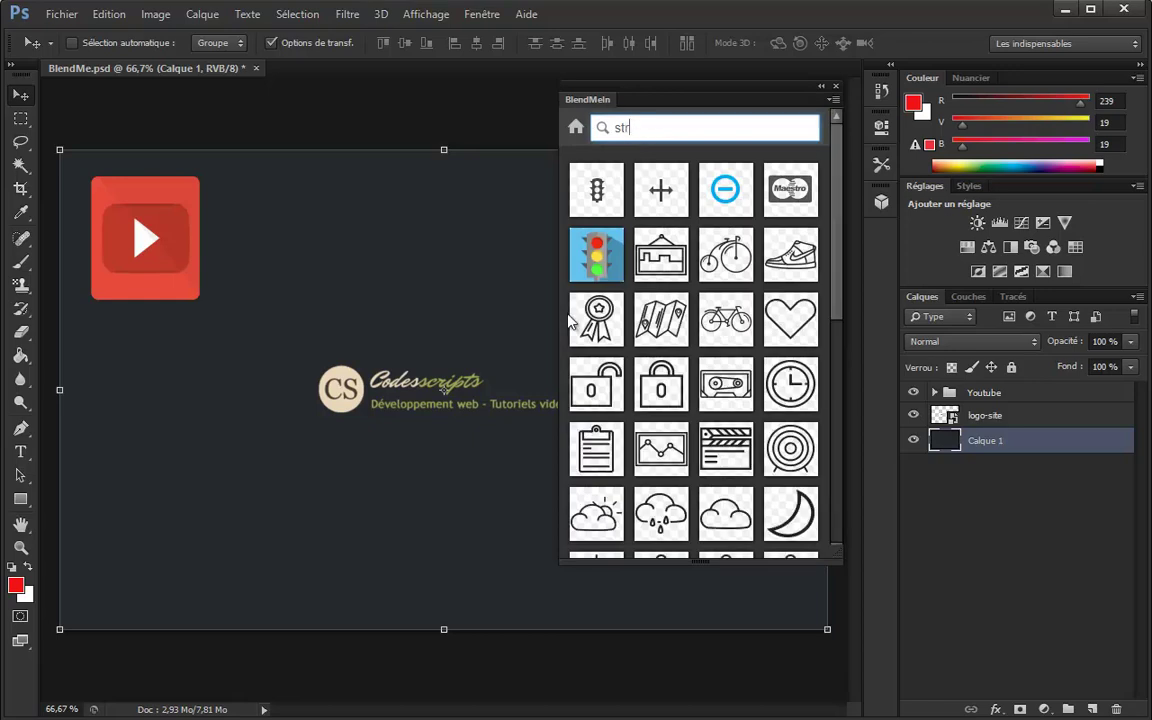
left_click(603, 268)
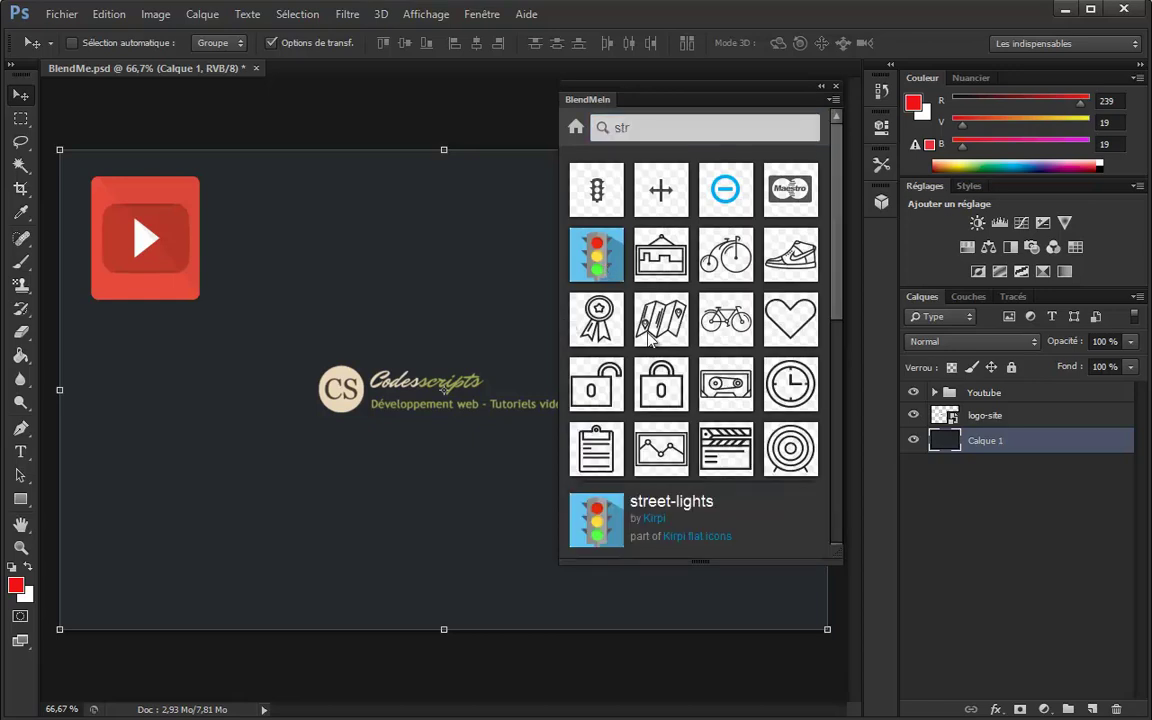
left_click_drag(627, 525, 251, 553)
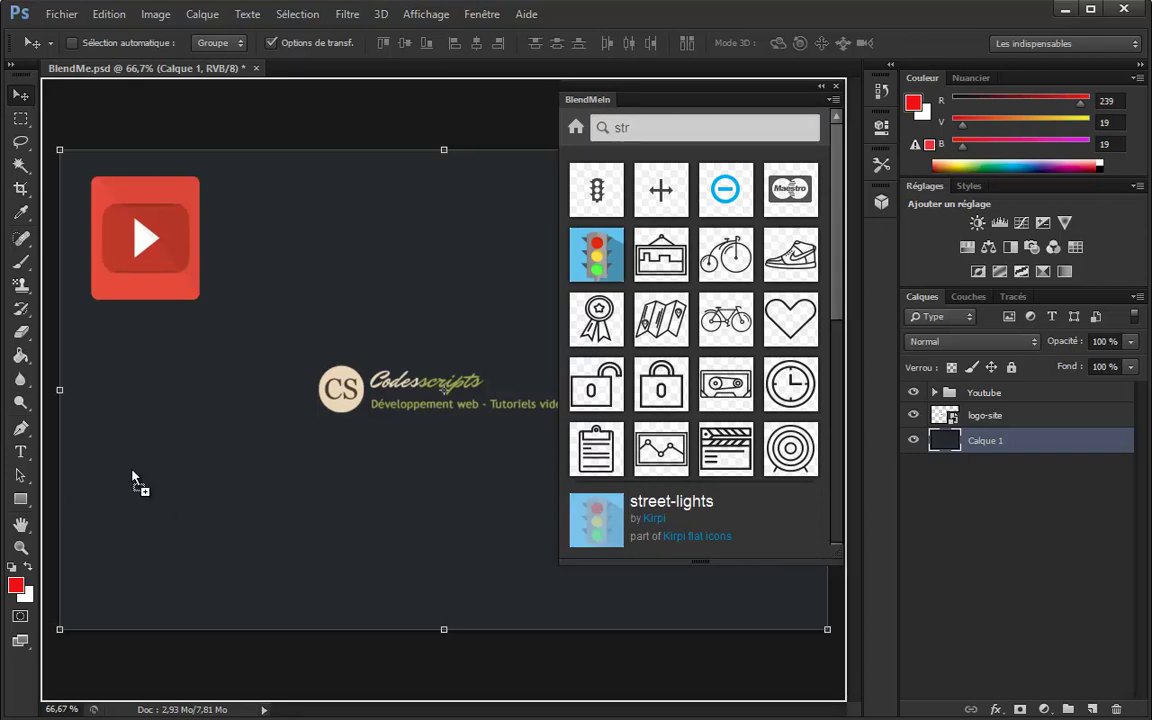
left_click(609, 347)
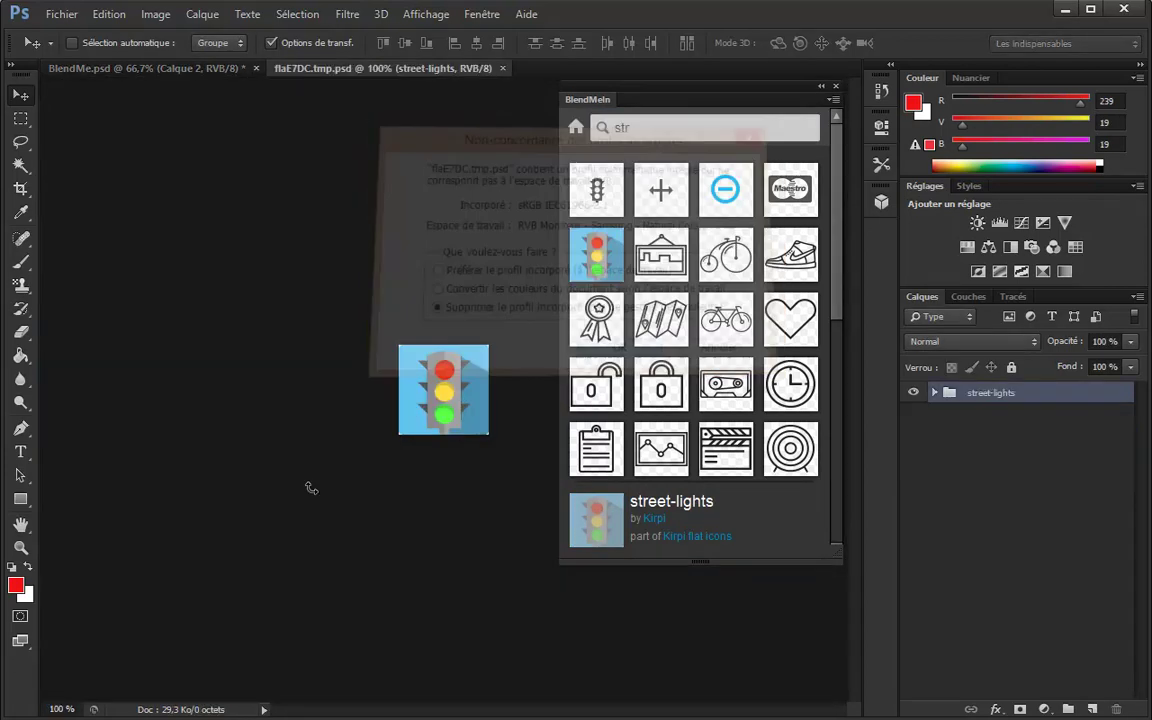
Enlarge the traffic light and move it below the YouTube icon, then commit.
mouse_move(196, 526)
left_mouse_down()
mouse_move(309, 648)
mouse_move(298, 660)
left_mouse_up()
key("shift+Up")
key("shift+Up")
key("shift+Up")
left_click_drag(231, 522, 185, 455)
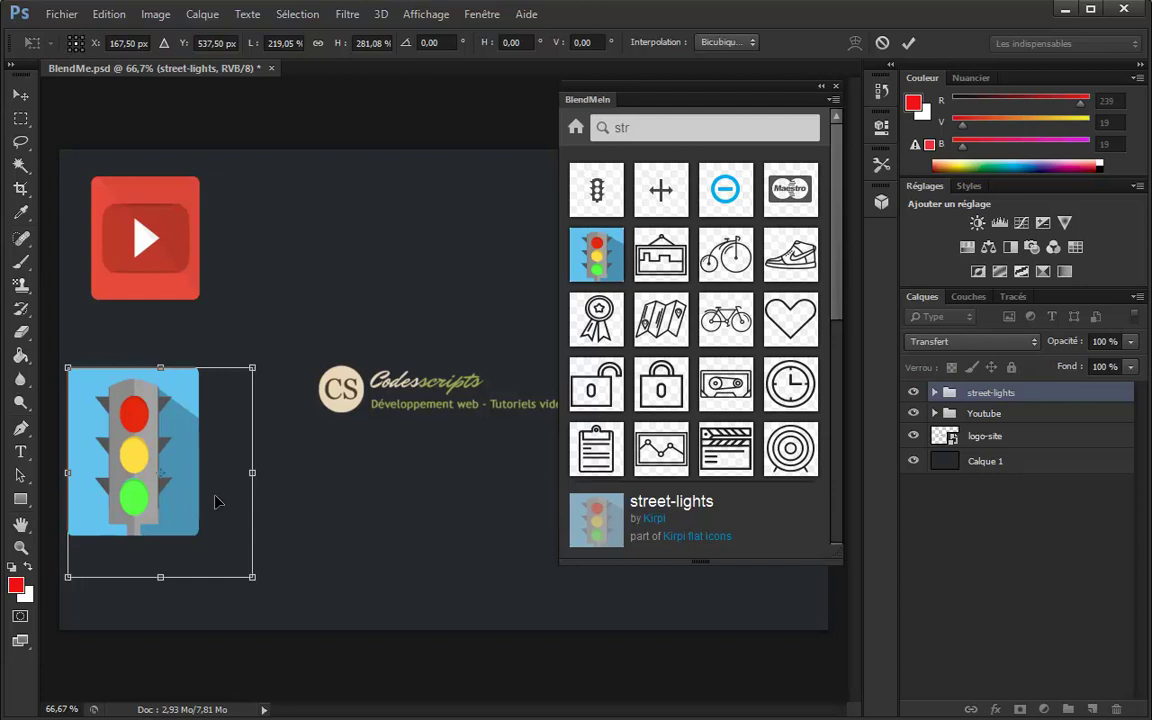
key("Return")
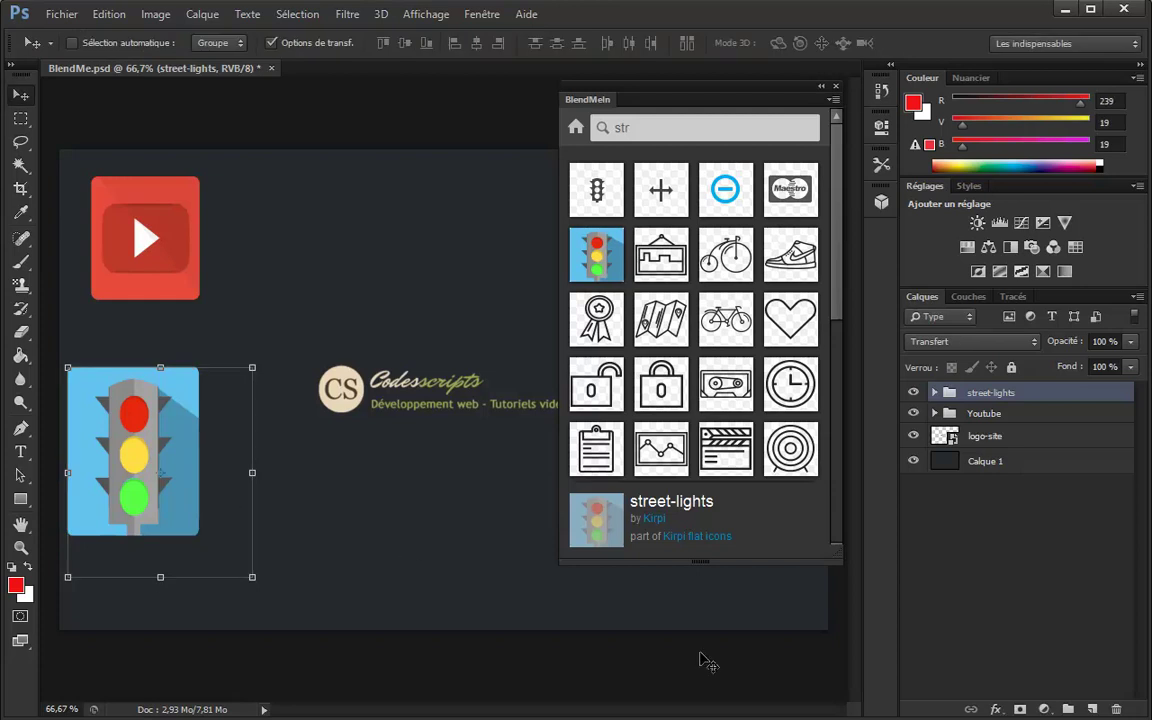
left_click(970, 462)
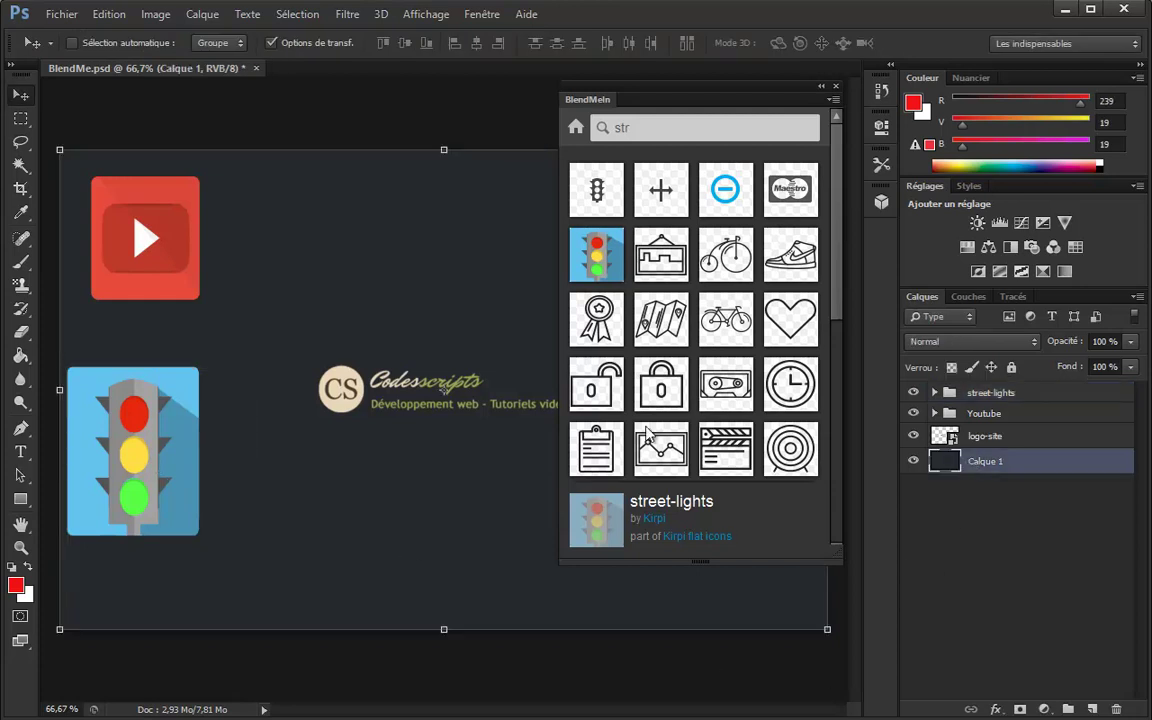
Return BlendMeIn to featured sets and open the Kirpi flat icons collection.
left_click(575, 127)
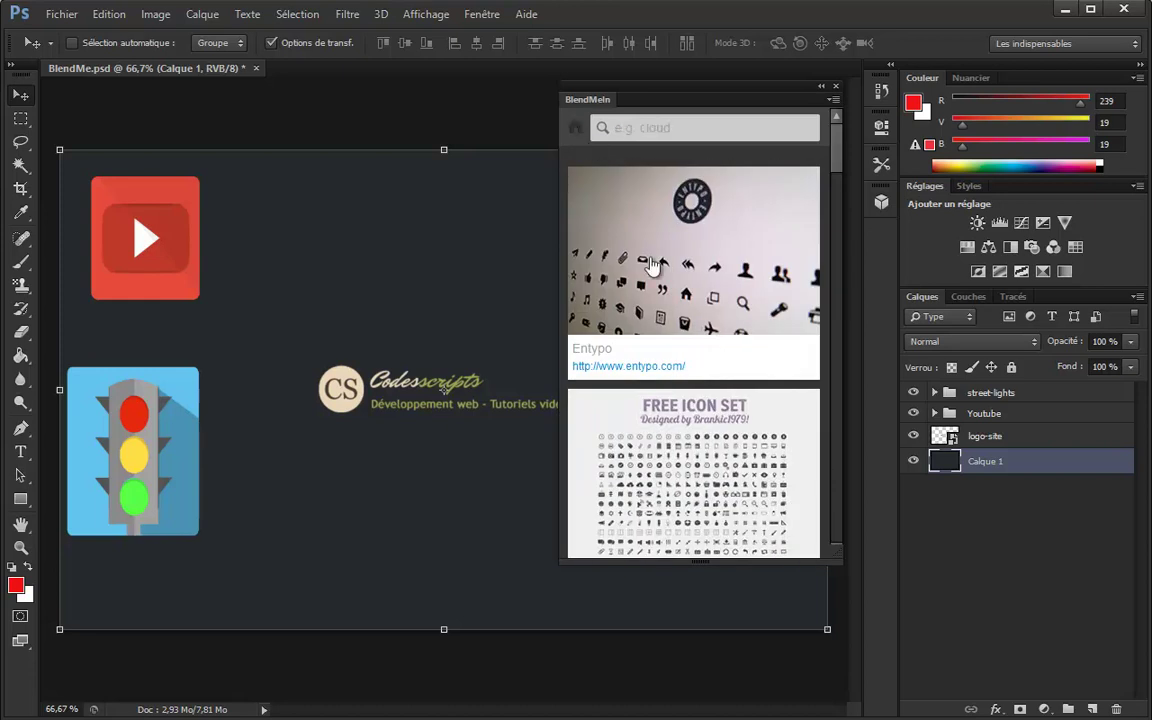
scroll(727, 328, "down", 5)
scroll(727, 332, "down", 2)
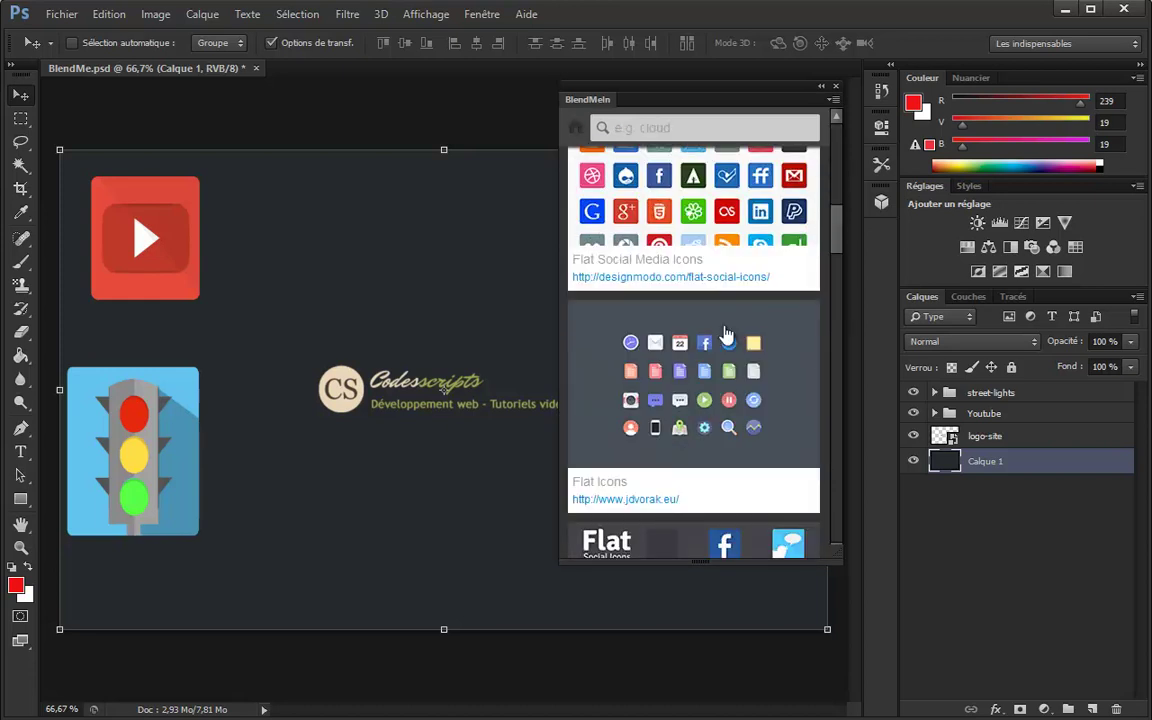
scroll(727, 333, "down", 3)
scroll(727, 333, "down", 3)
scroll(727, 333, "down", 3)
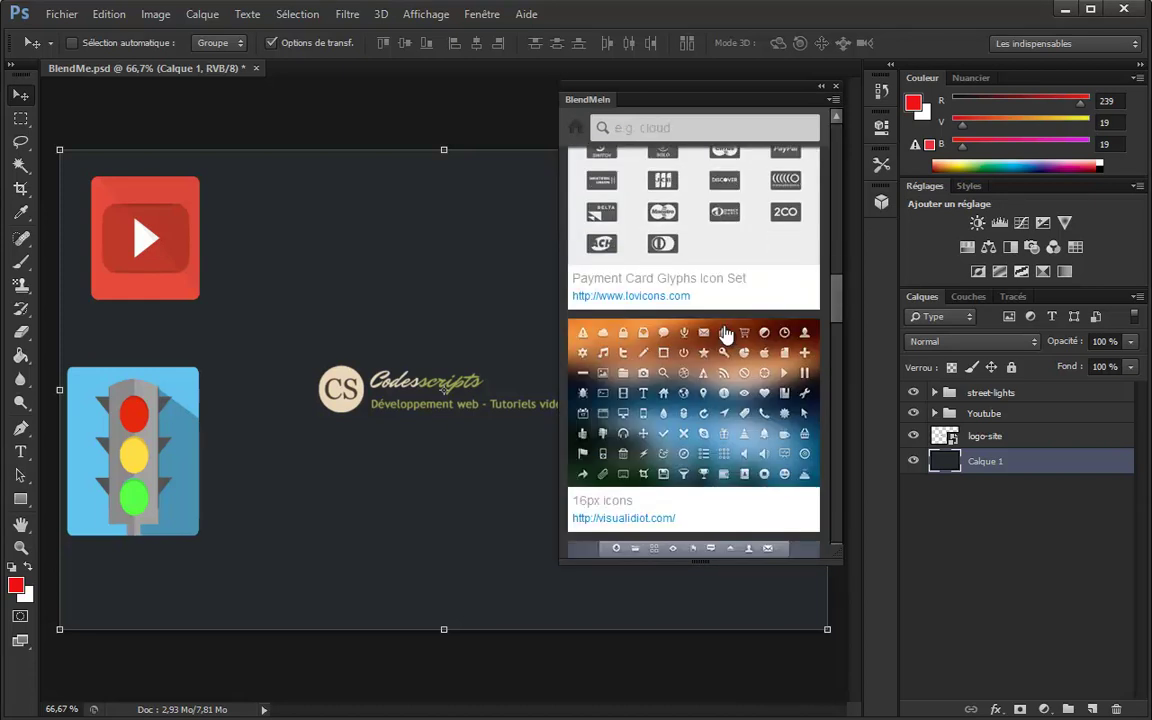
scroll(727, 333, "down", 3)
scroll(727, 333, "down", 1)
scroll(727, 333, "down", 3)
scroll(727, 335, "down", 3)
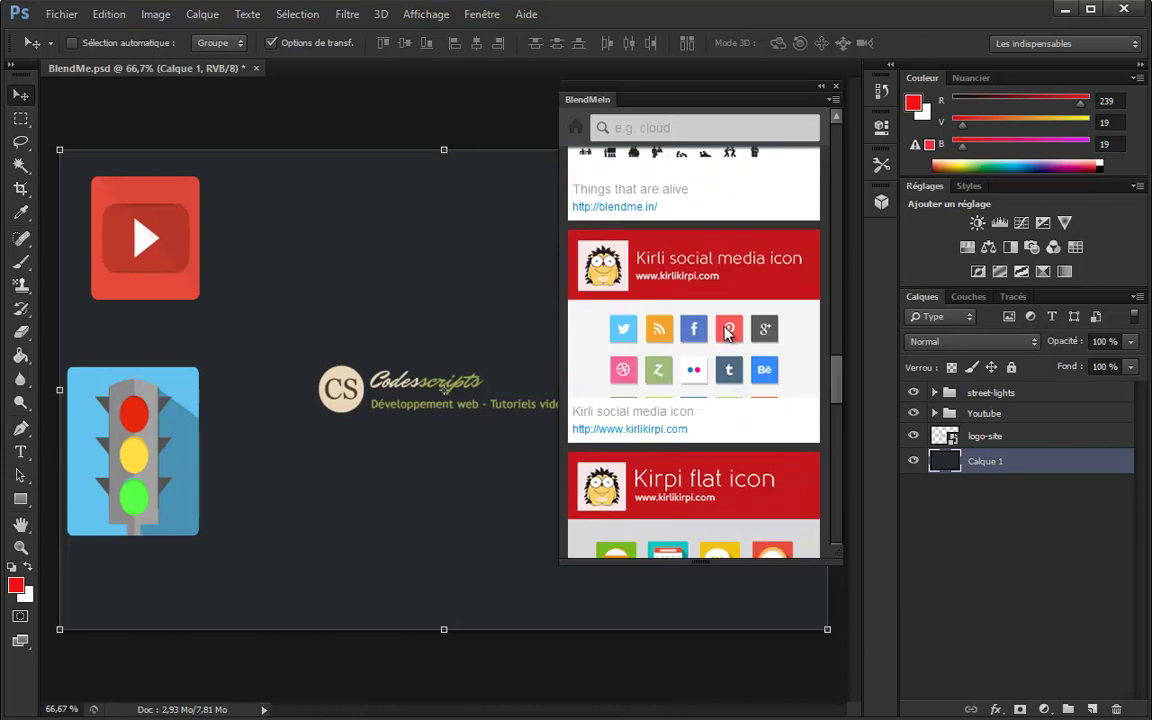
scroll(727, 338, "down", 3)
scroll(726, 336, "down", 2)
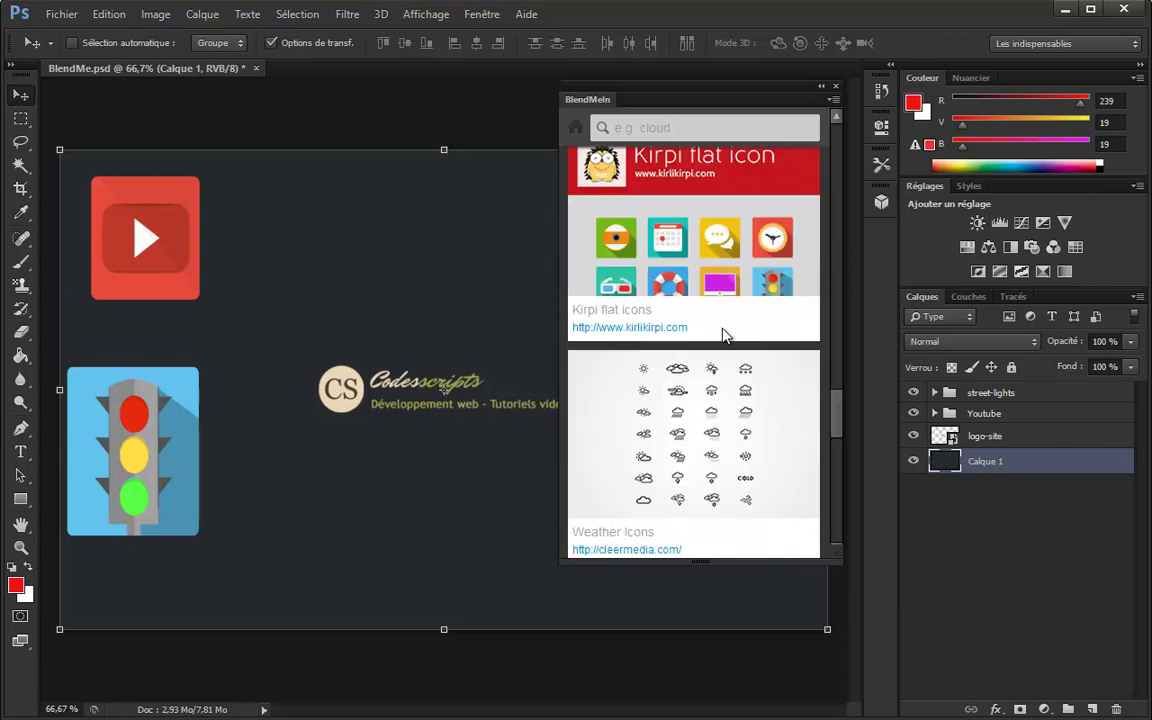
left_click(799, 216)
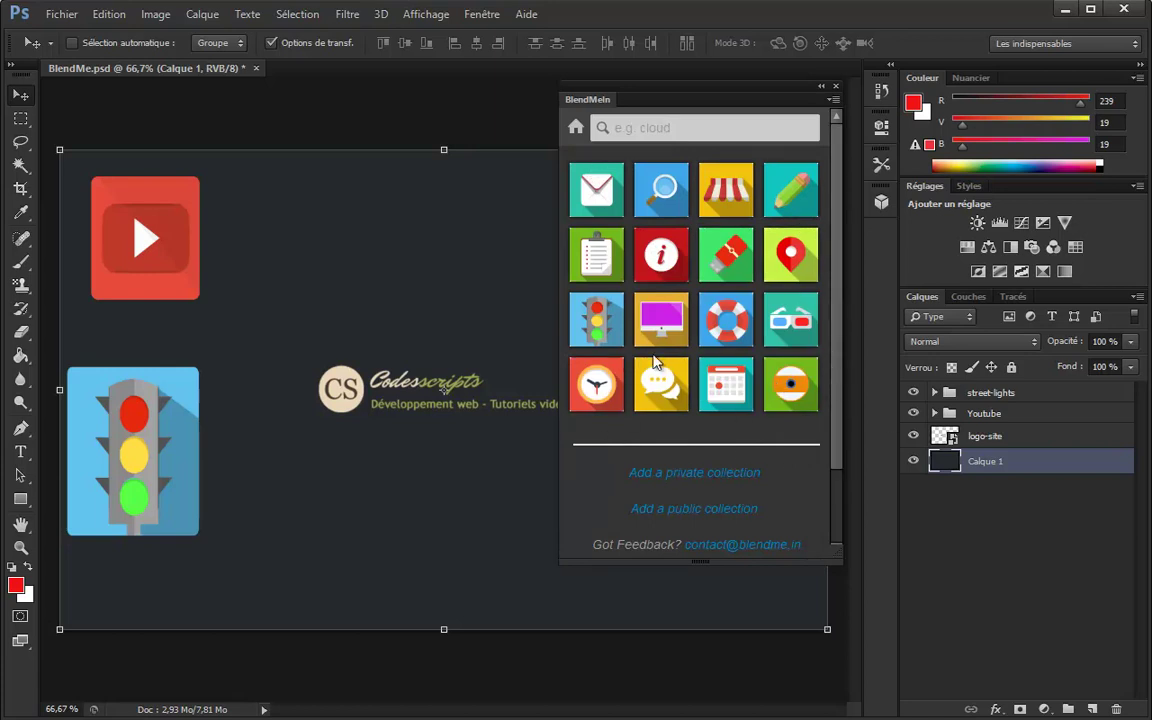
Place the Kirpi calendar icon on the canvas, discarding its profile, and enlarge it.
left_click(726, 393)
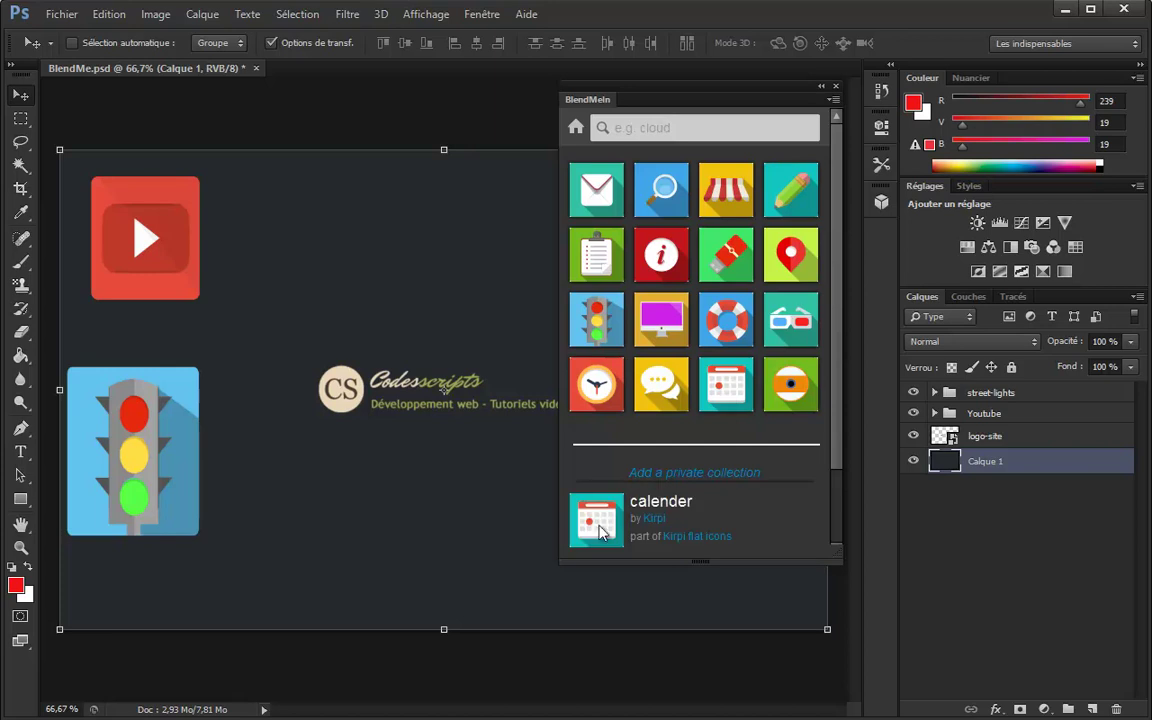
left_click_drag(603, 533, 507, 573)
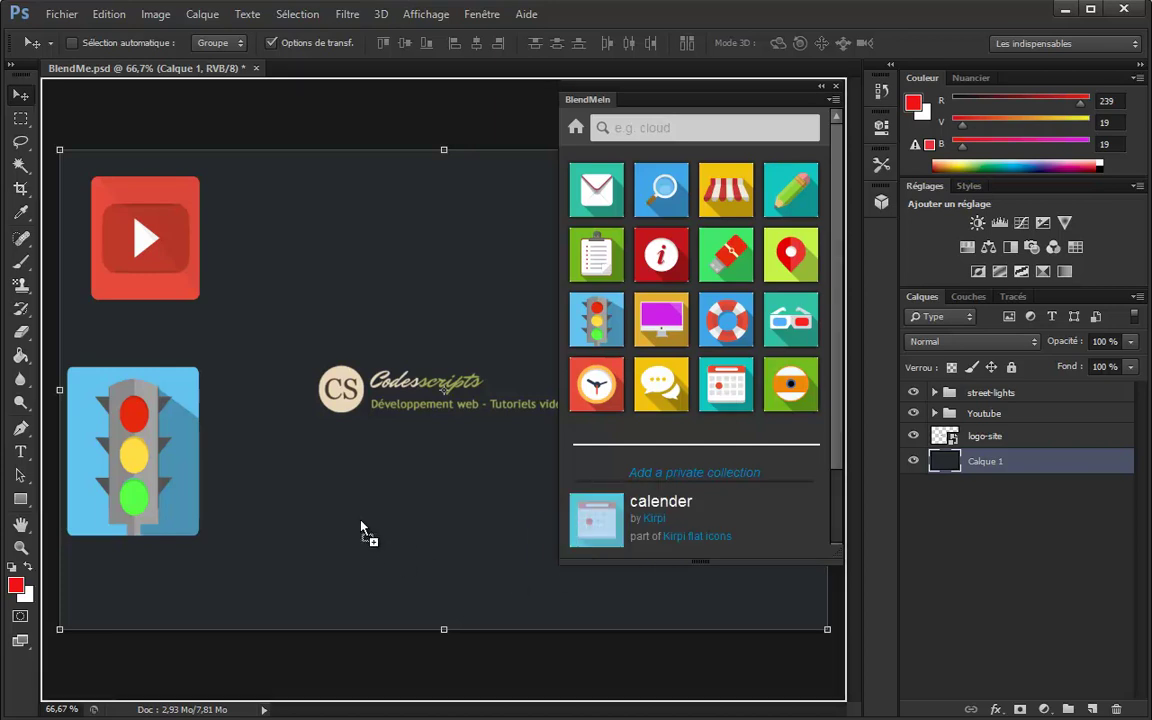
left_click_drag(362, 528, 362, 530)
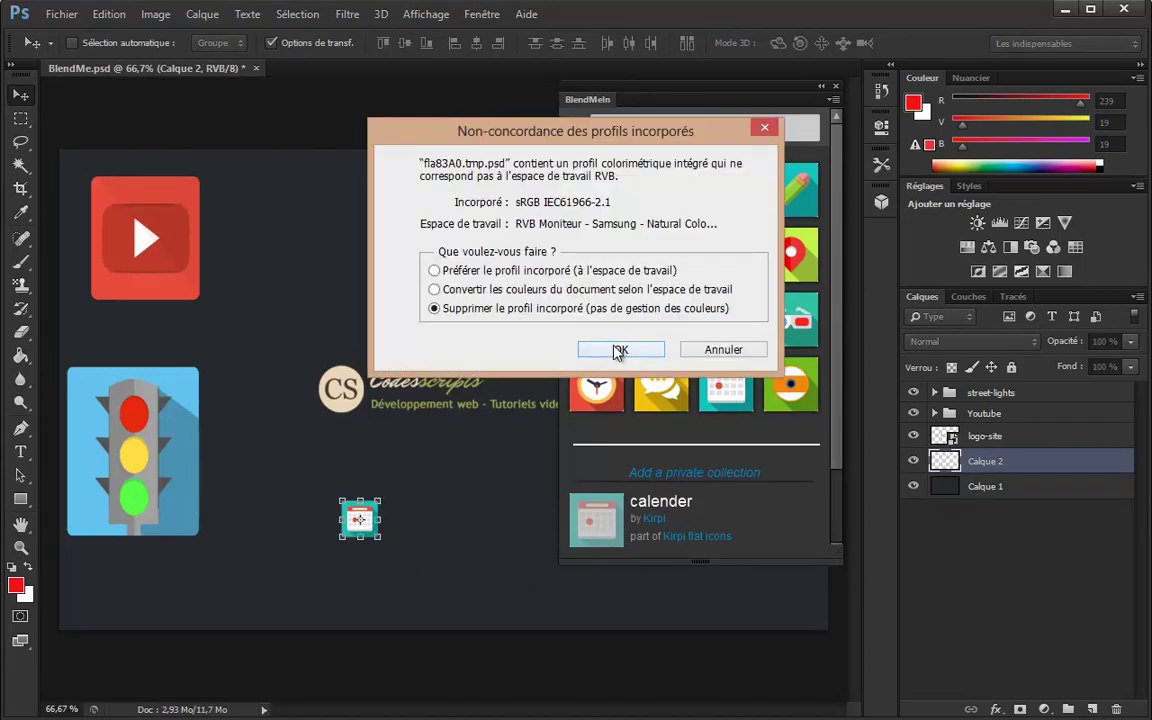
left_click(621, 349)
left_click_drag(404, 565, 446, 610)
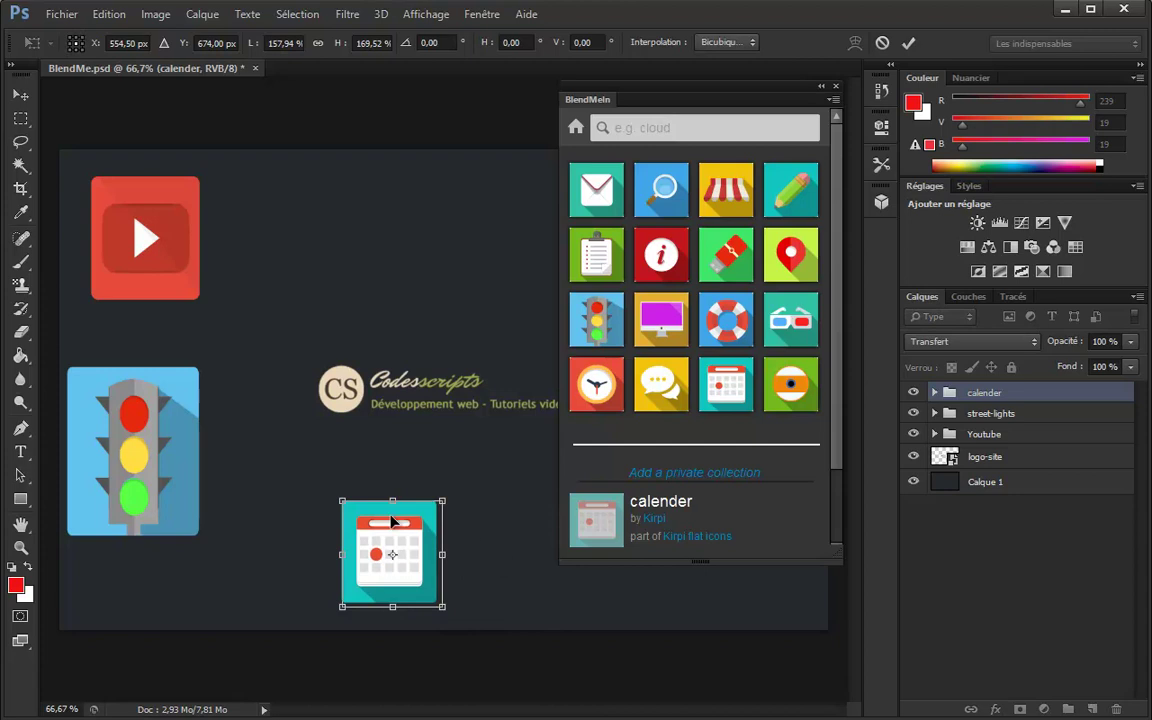
key("Return")
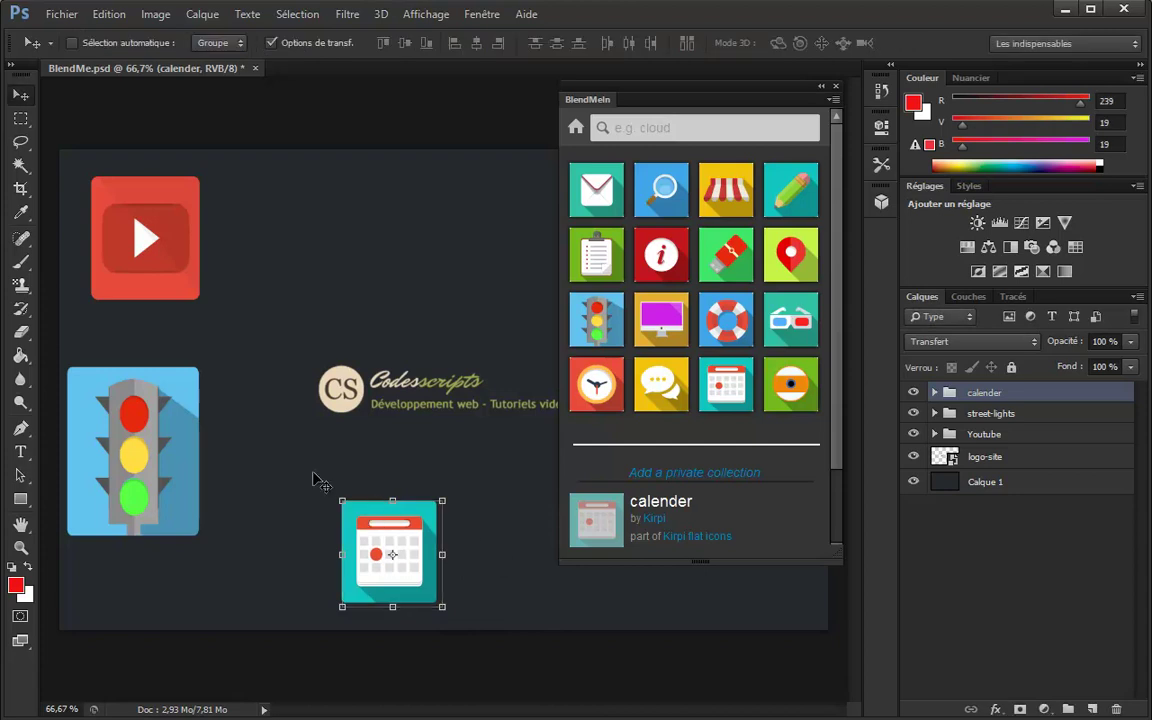
left_click(320, 482, "ctrl")
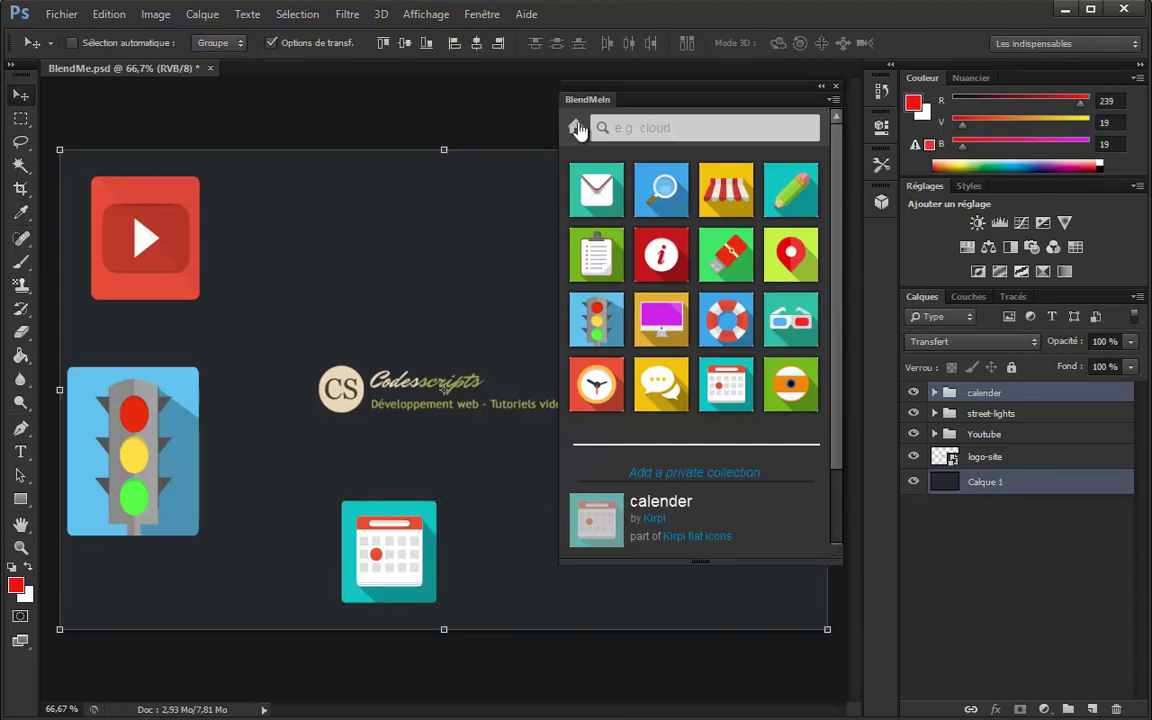
Search BlendMeIn for 'home' and place the blue house icon near the canvas top centre.
left_click(654, 128)
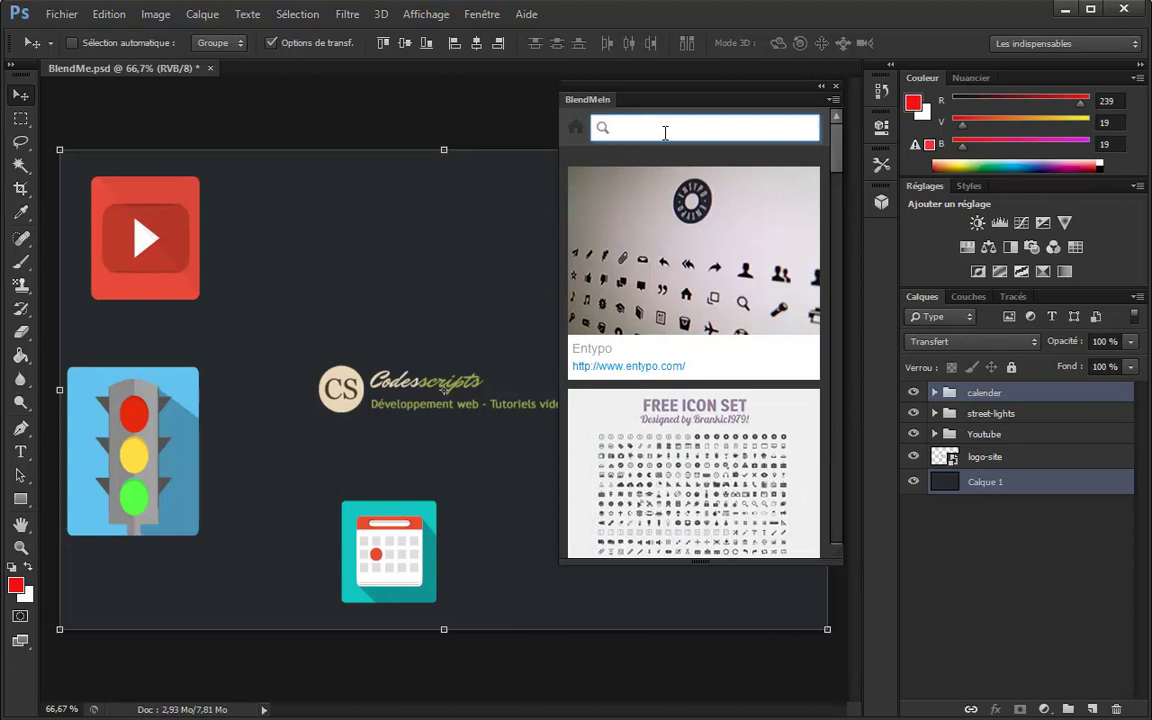
type("home")
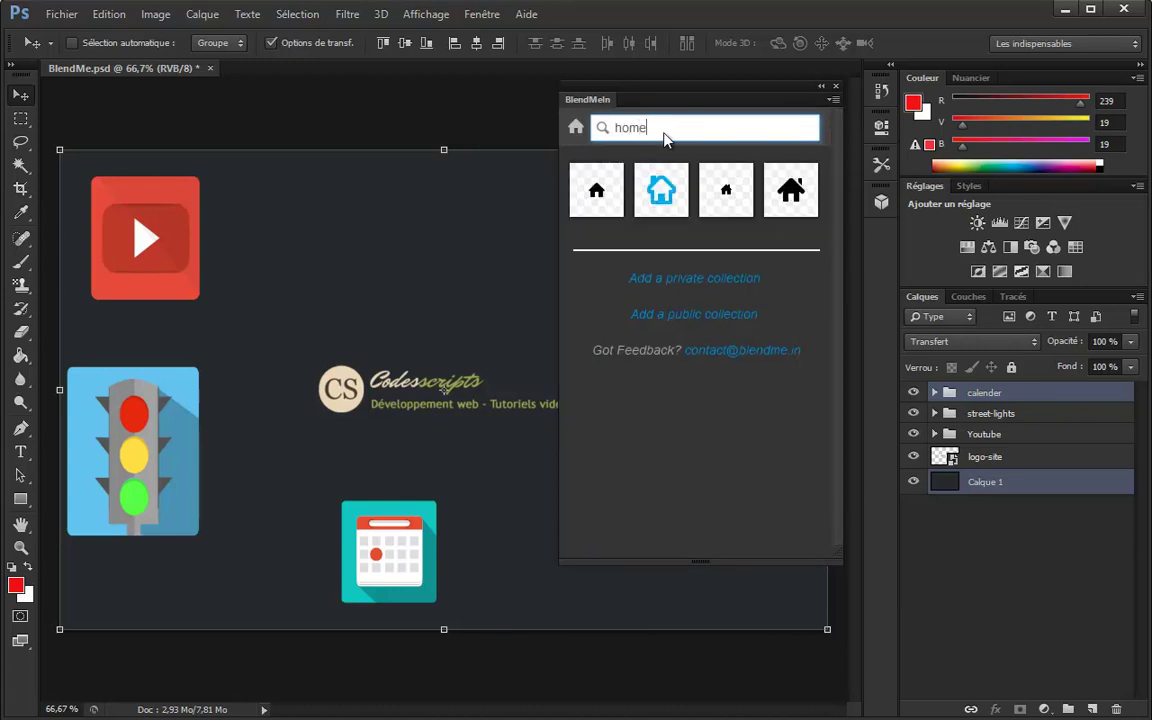
left_click(660, 194)
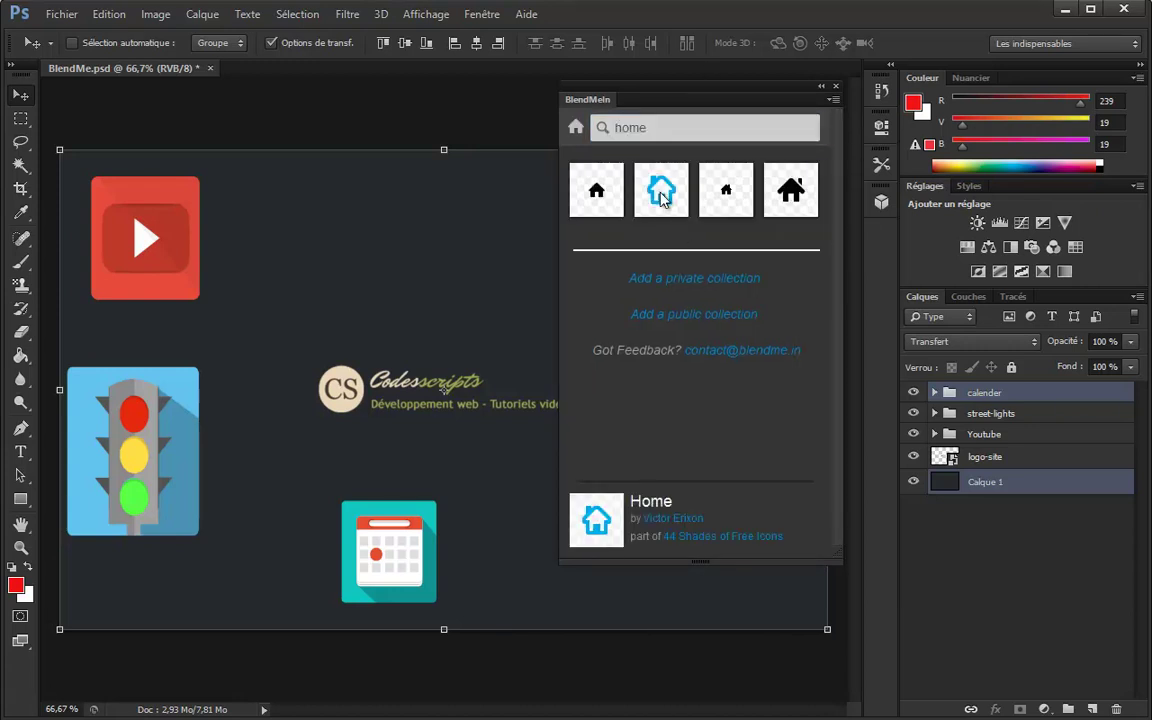
left_click_drag(596, 543, 458, 502)
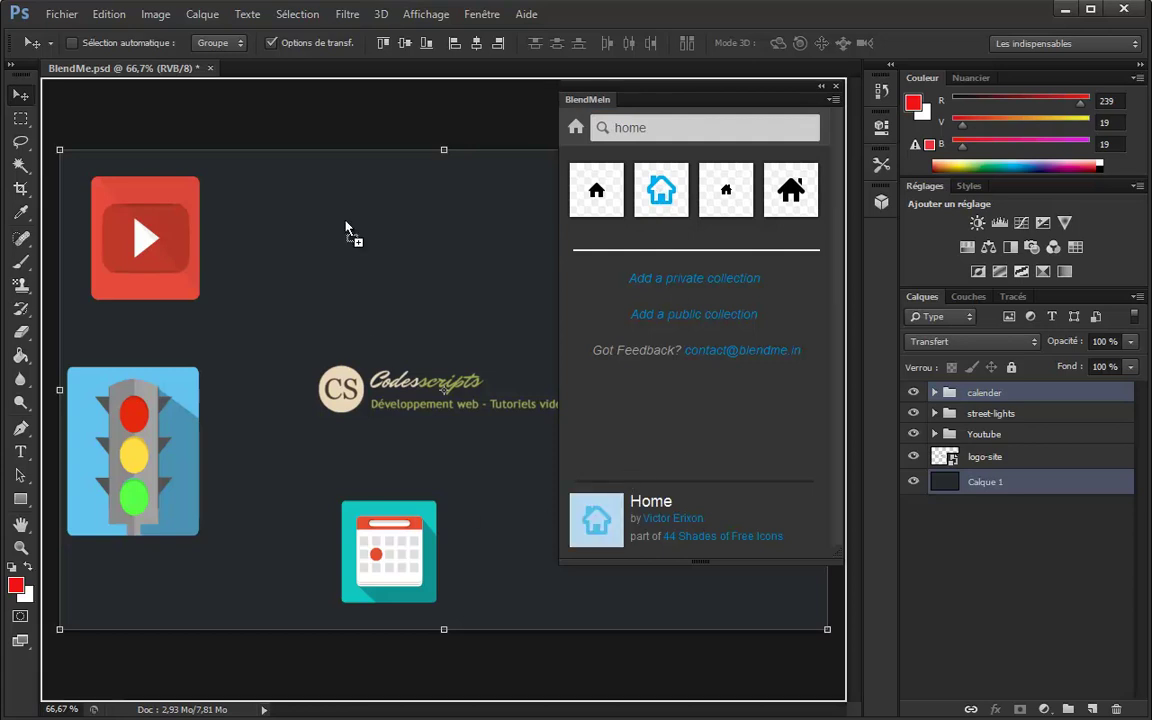
left_click_drag(346, 229, 462, 328)
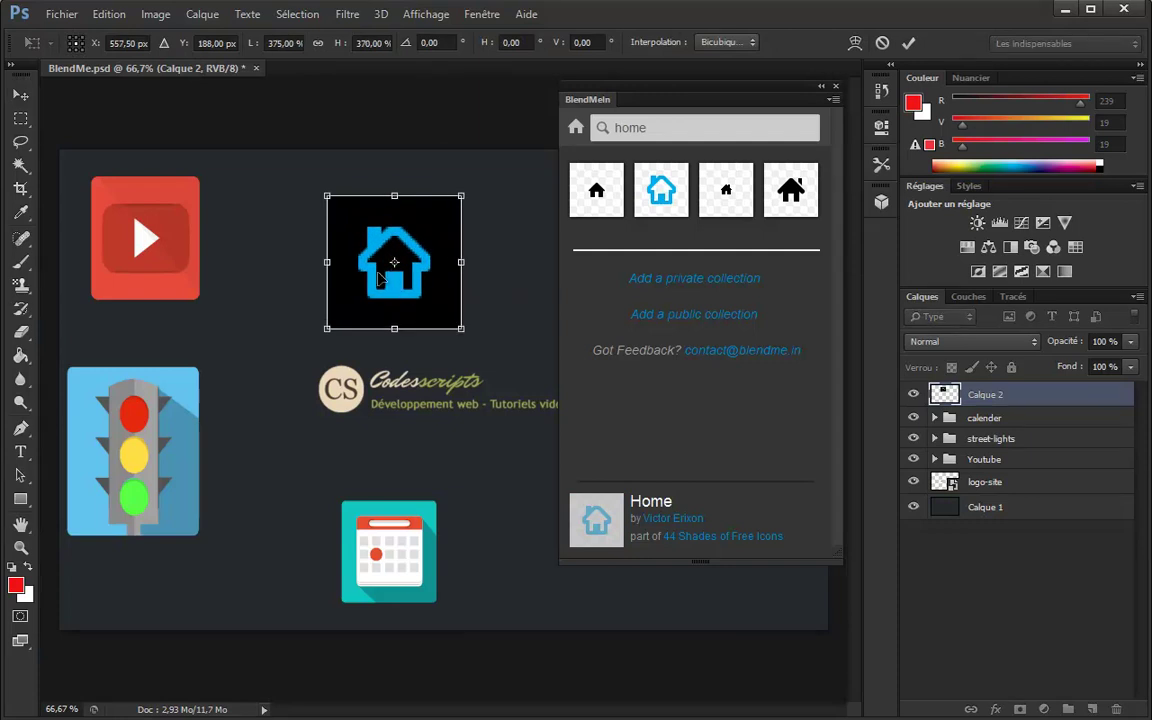
key("Return")
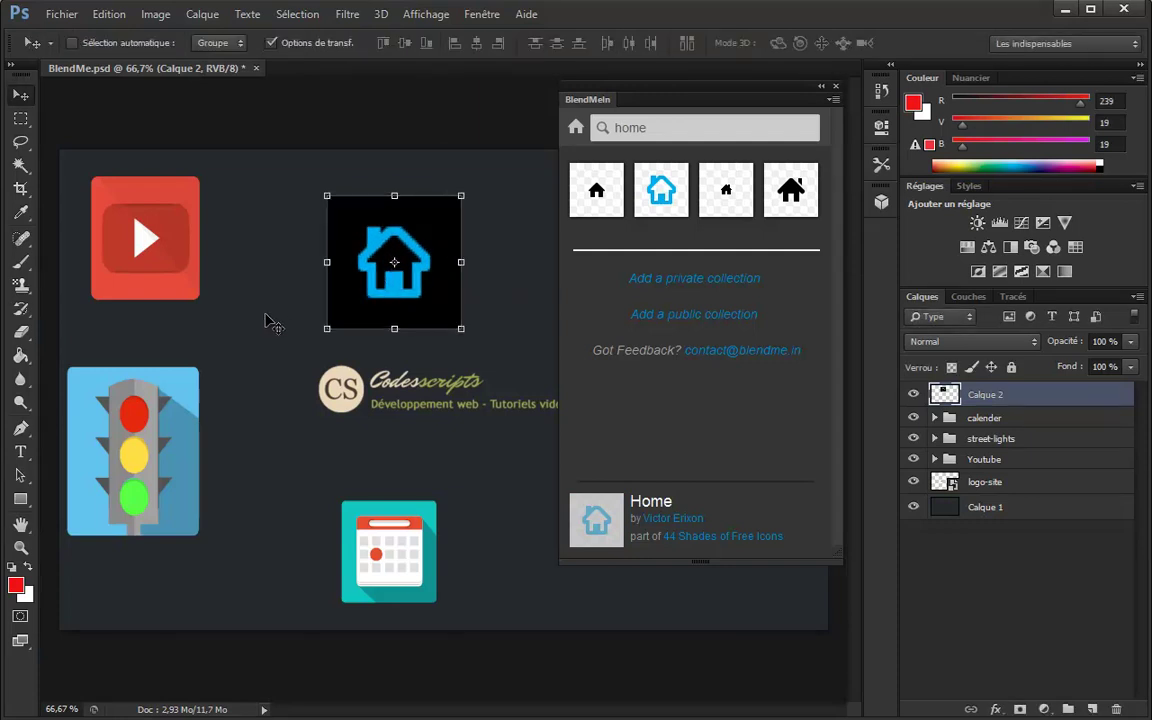
left_click(268, 322, "ctrl+shift")
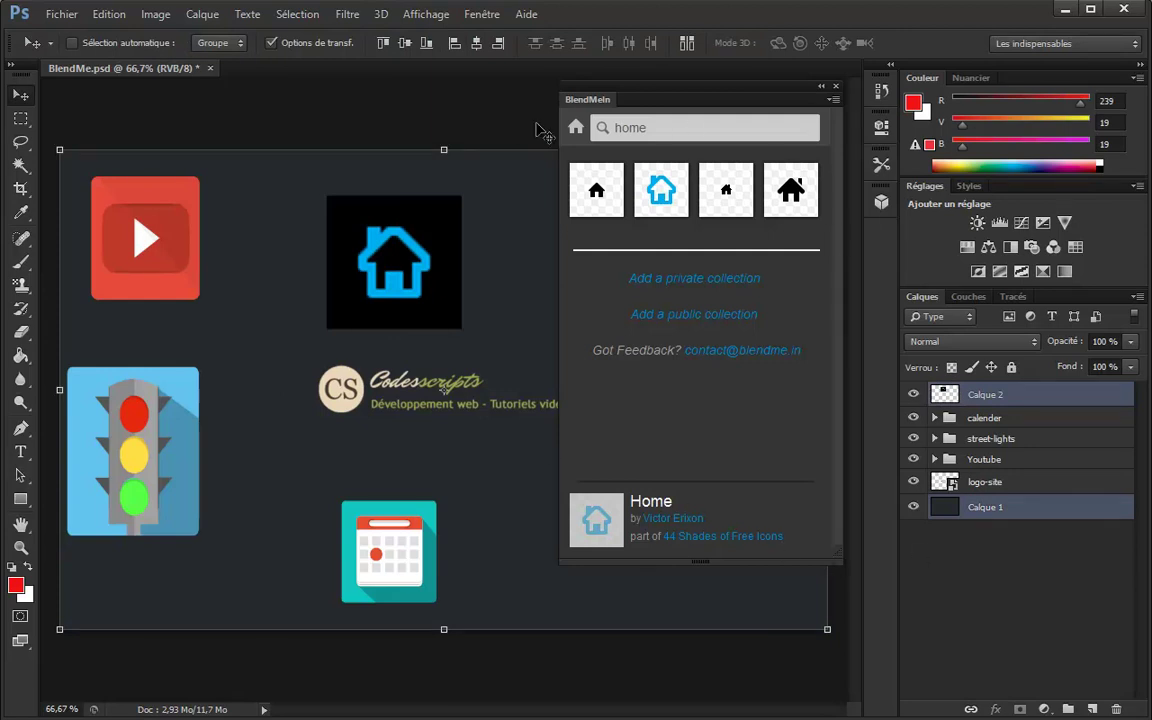
left_click(575, 128)
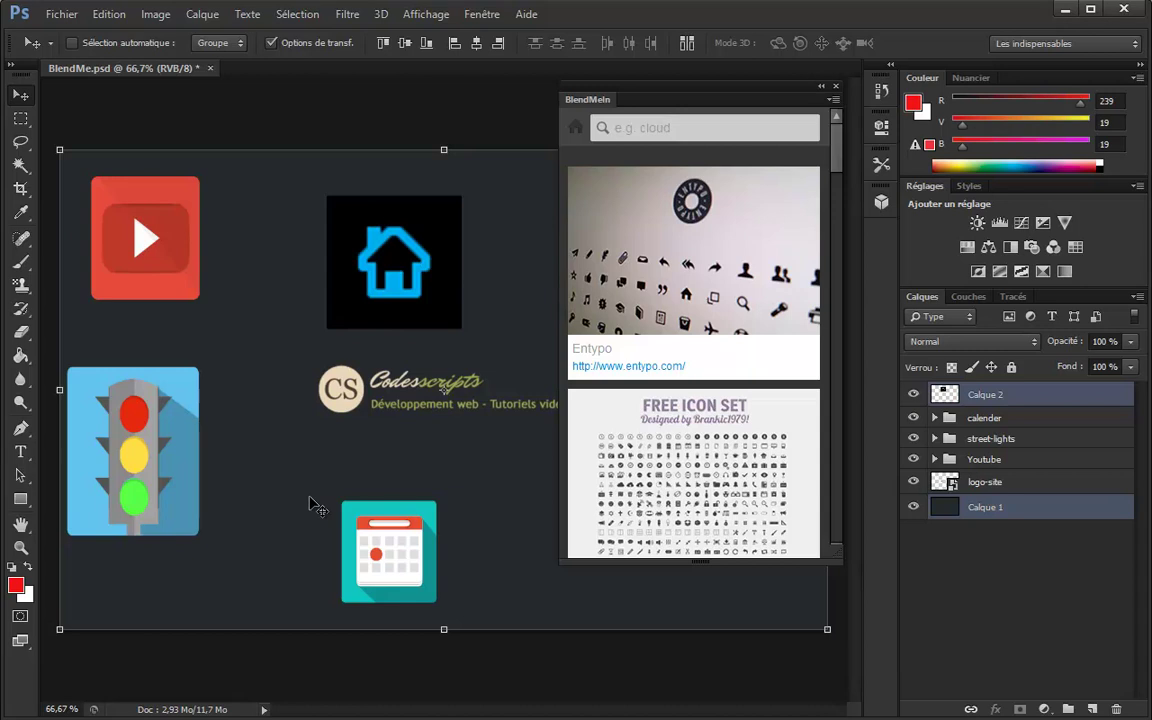
Preview the canvas in Save for Web as a quality-60 JPEG and send it to a browser.
key("ctrl+alt+shift+s")
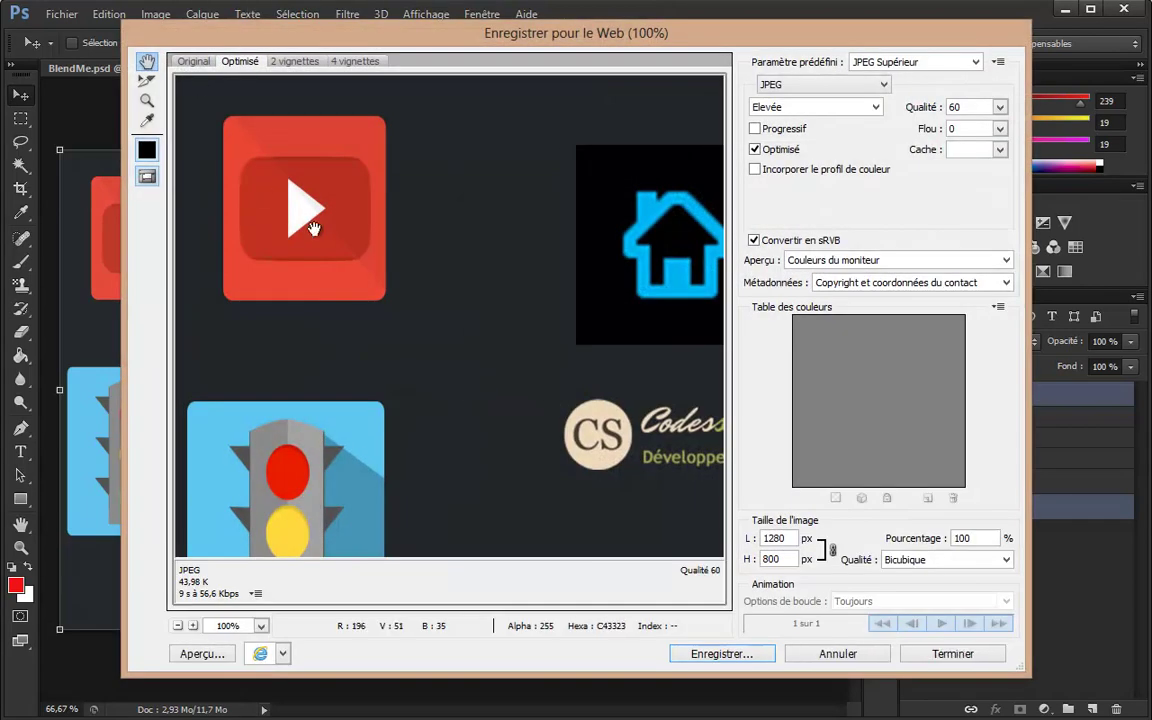
left_click_drag(399, 378, 530, 110)
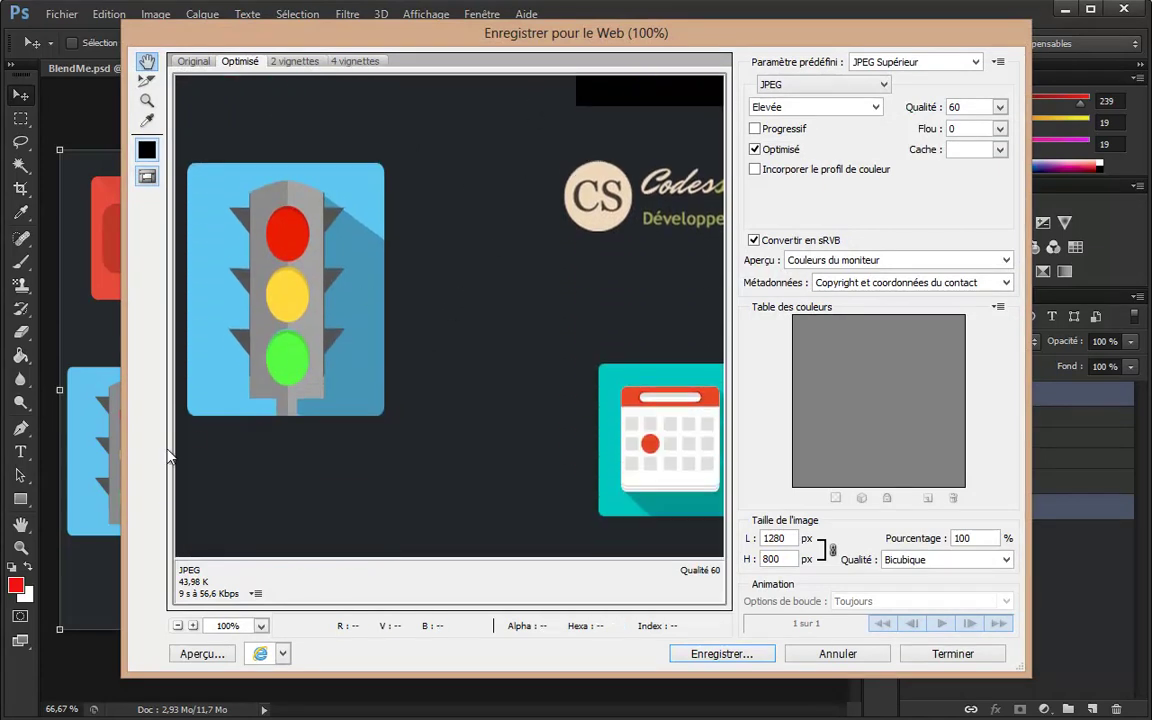
mouse_move(430, 470)
left_mouse_down()
mouse_move(323, 361)
mouse_move(466, 361)
left_mouse_up()
scroll(457, 443, "up", 3)
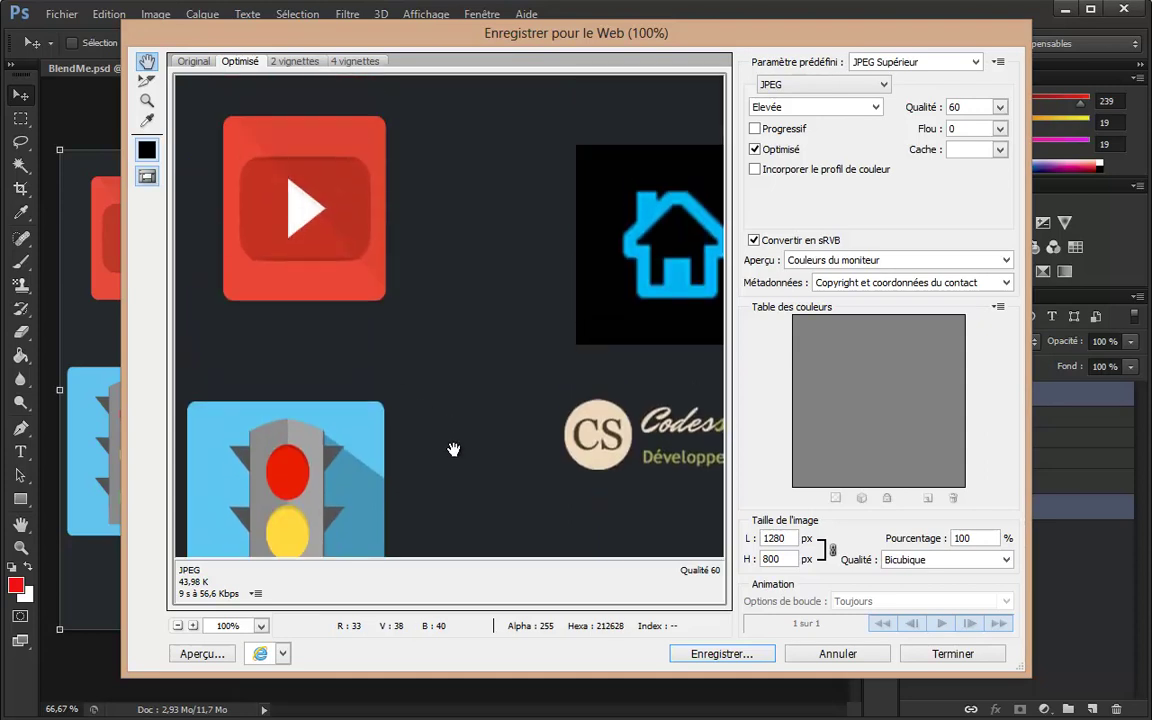
left_click(261, 653)
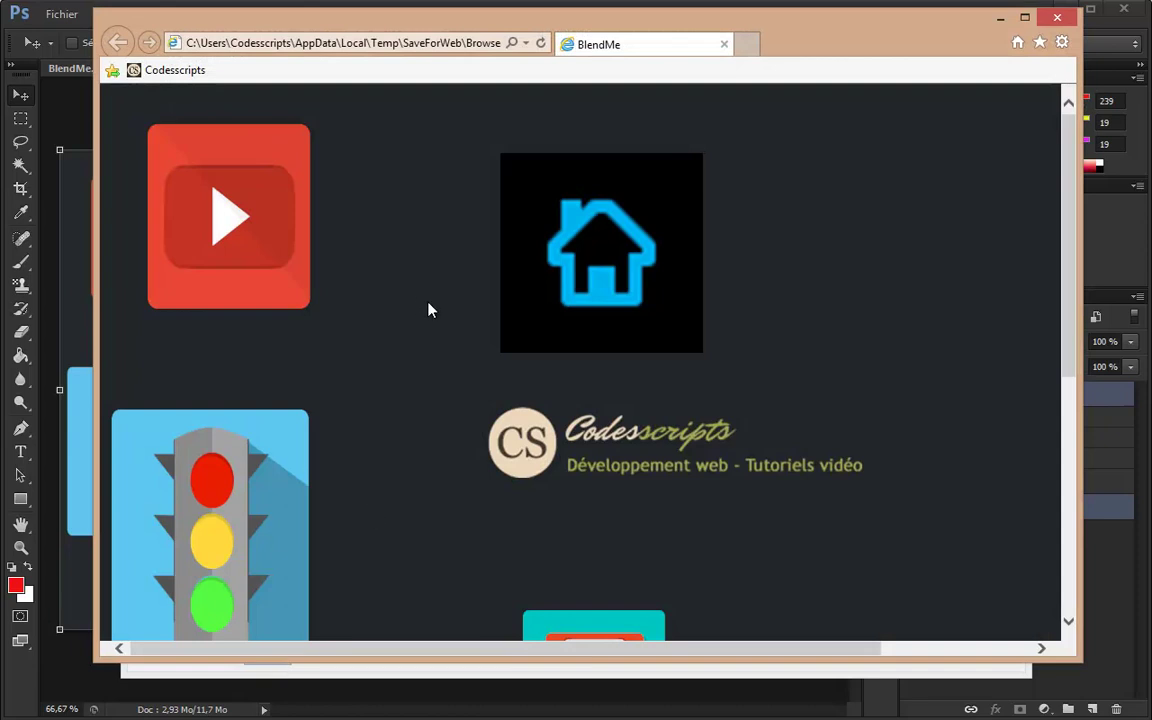
Scroll through the Internet Explorer preview of the exported JPEG, then close the browser.
scroll(419, 368, "down", 5)
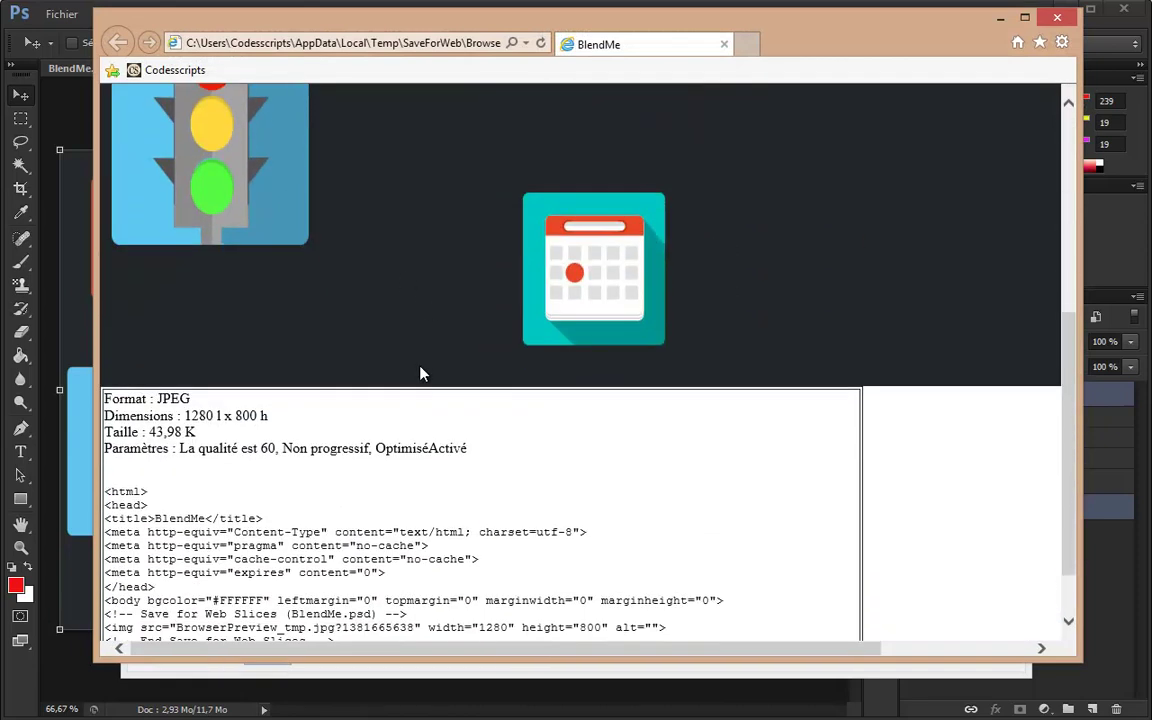
scroll(420, 372, "up", 5)
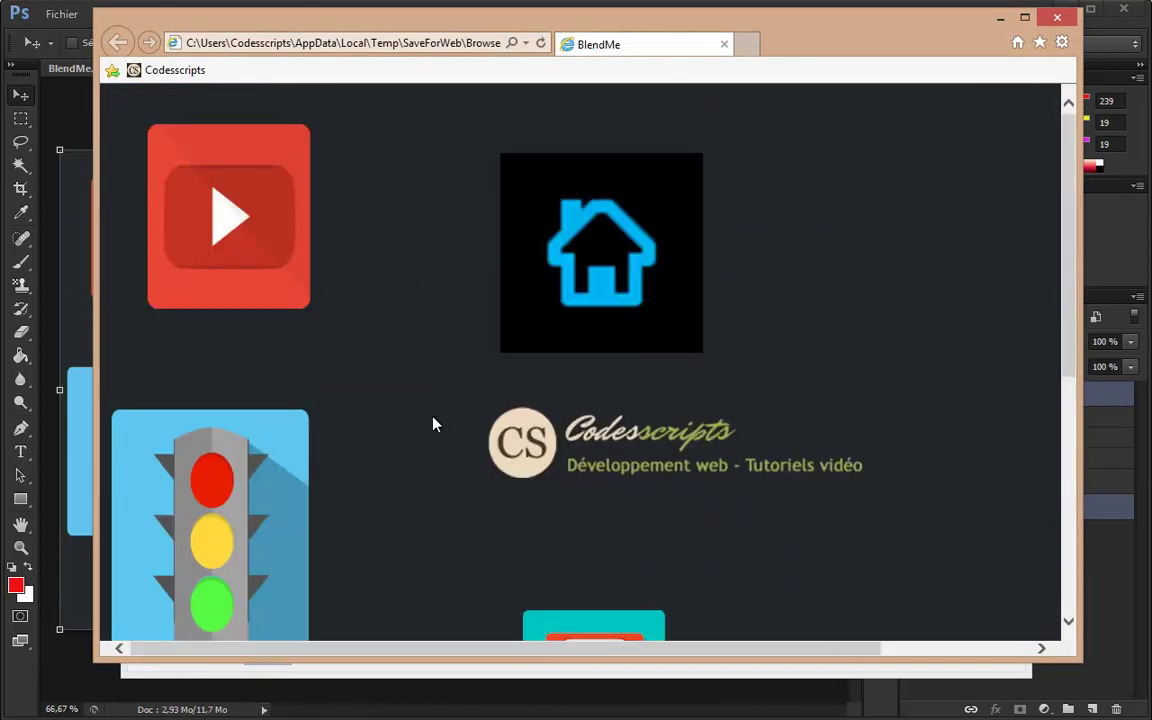
scroll(433, 424, "down", 2)
scroll(433, 424, "up", 2)
scroll(433, 424, "down", 1)
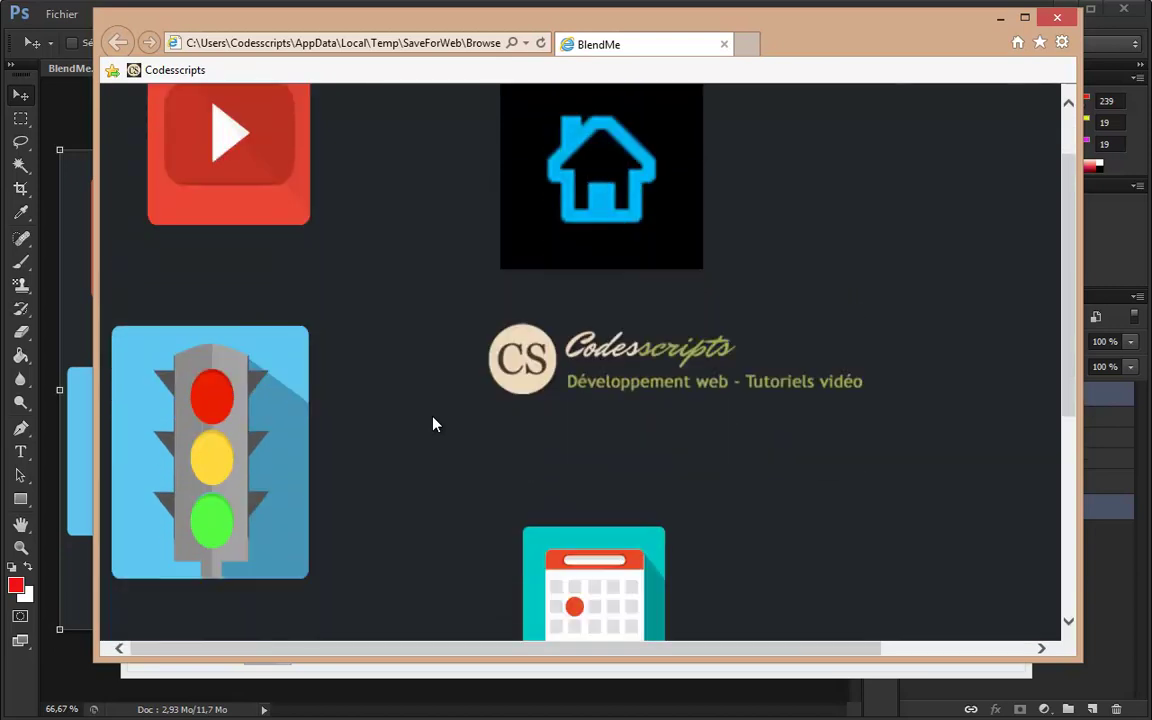
scroll(433, 424, "up", 1)
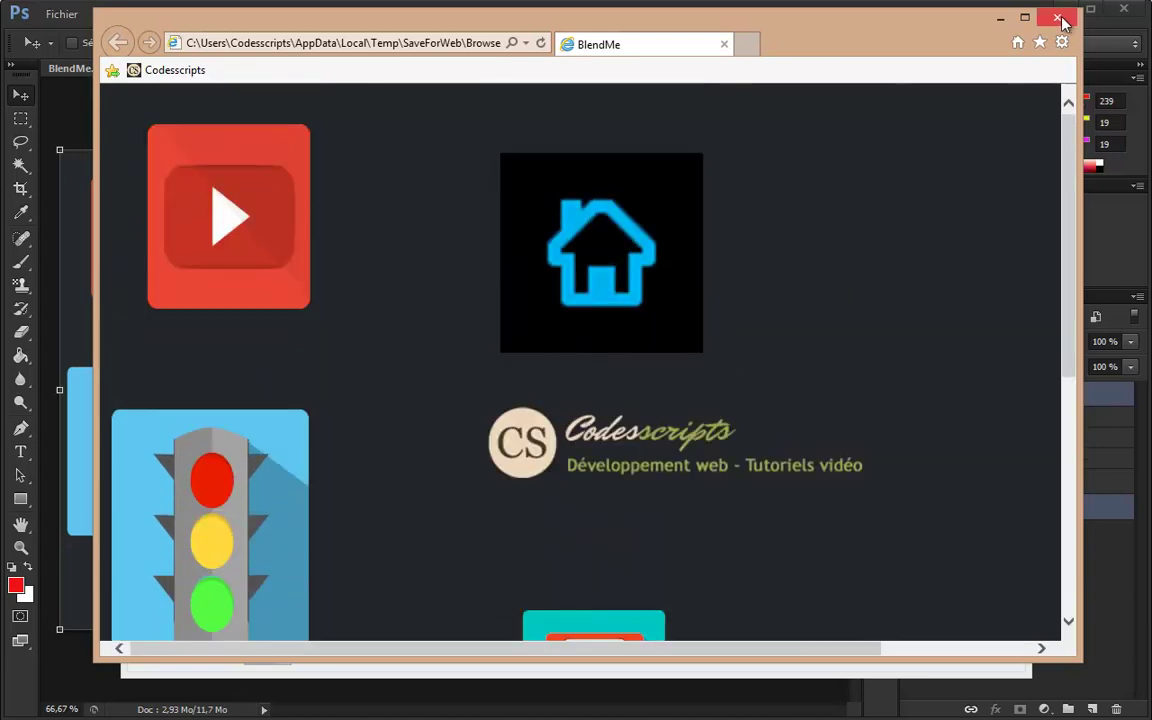
left_click(1062, 19)
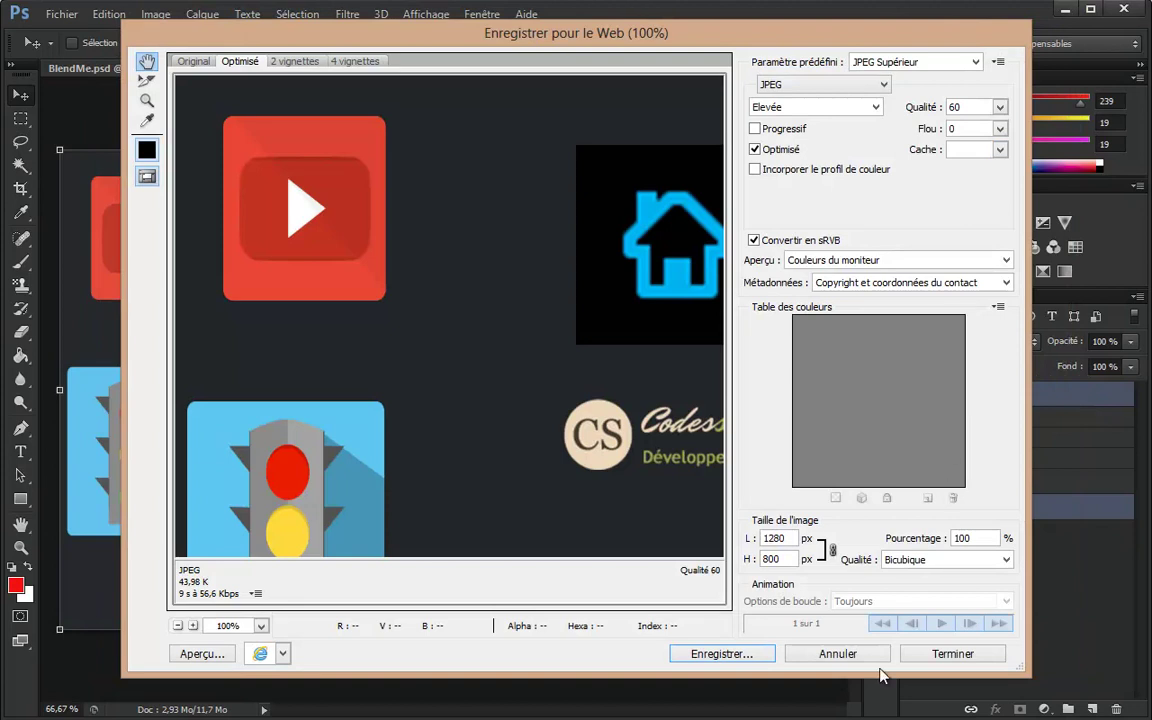
Close Save for Web and the BlendMeIn panel, then open GuideGuide from Fenêtre > Extensions.
left_click(840, 654)
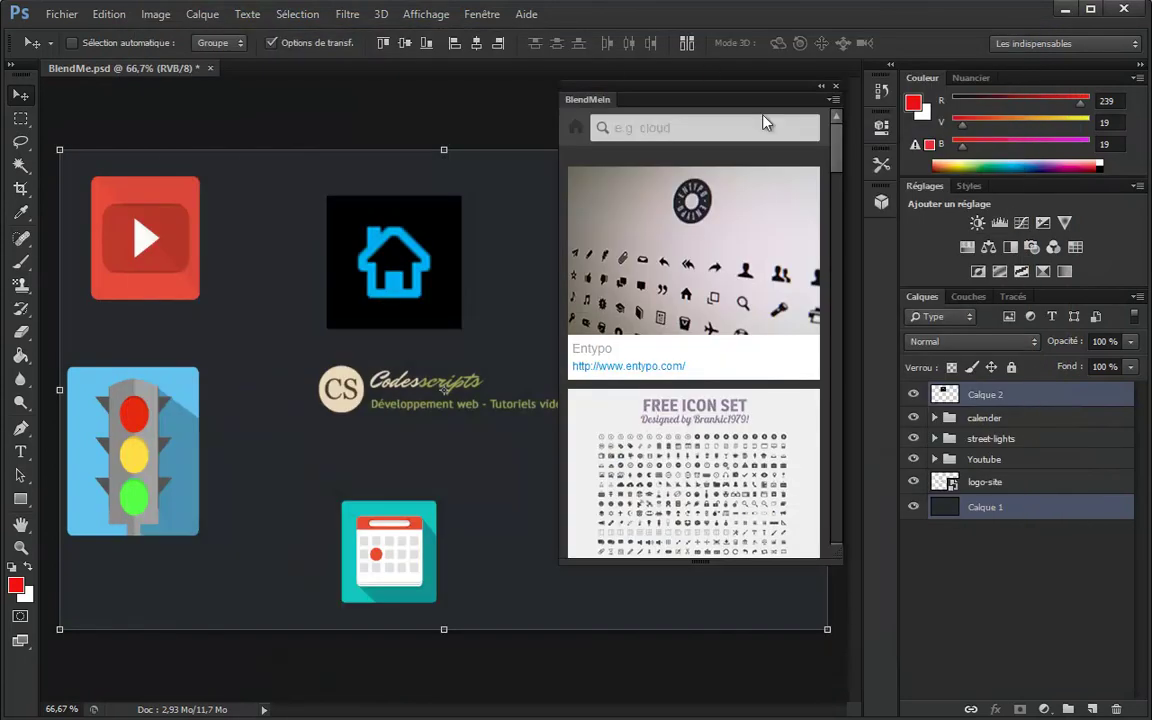
left_click(836, 87)
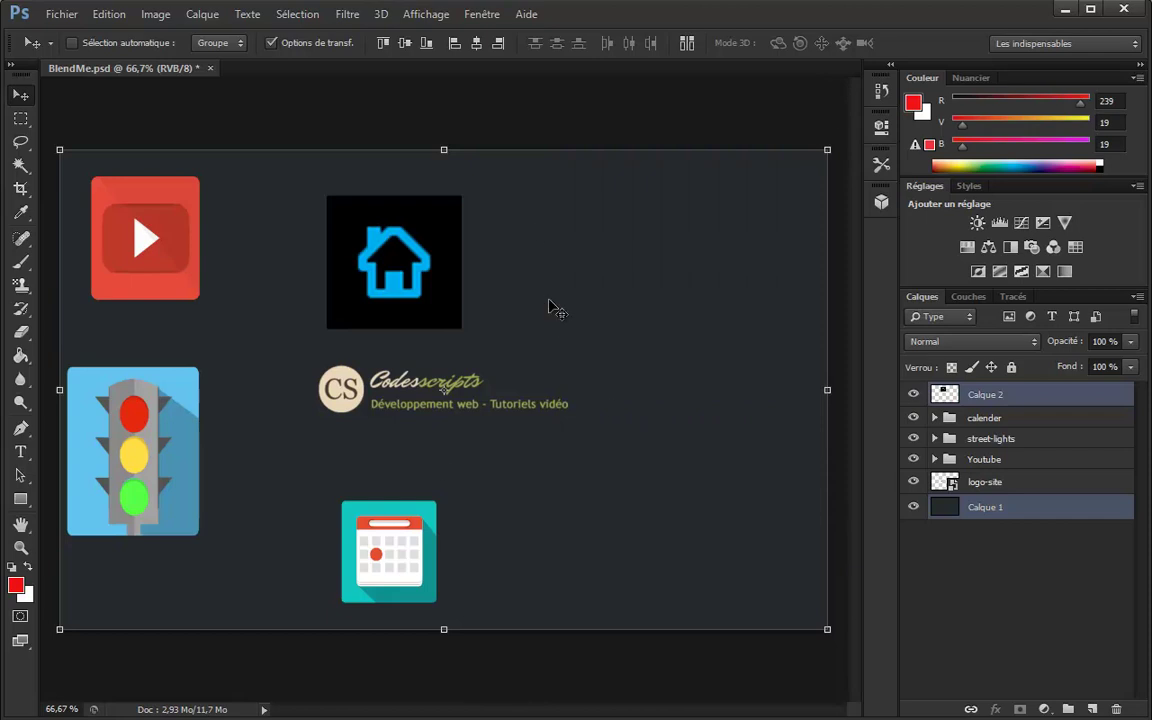
left_click(481, 16)
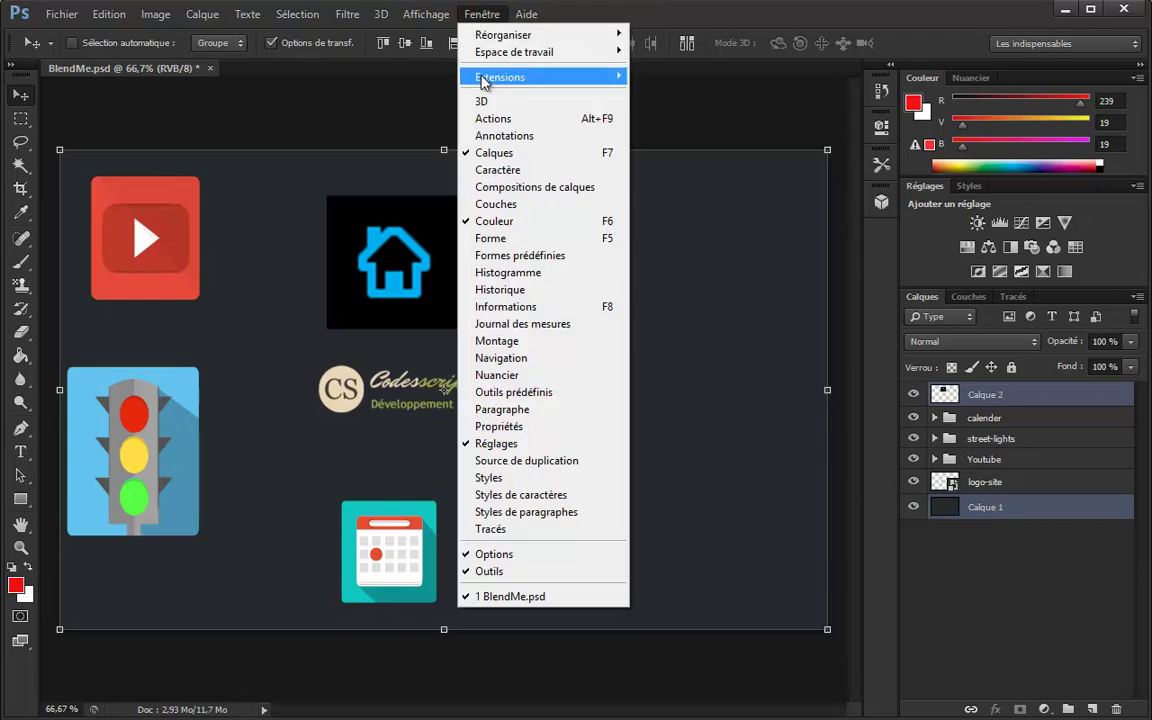
mouse_move(500, 77)
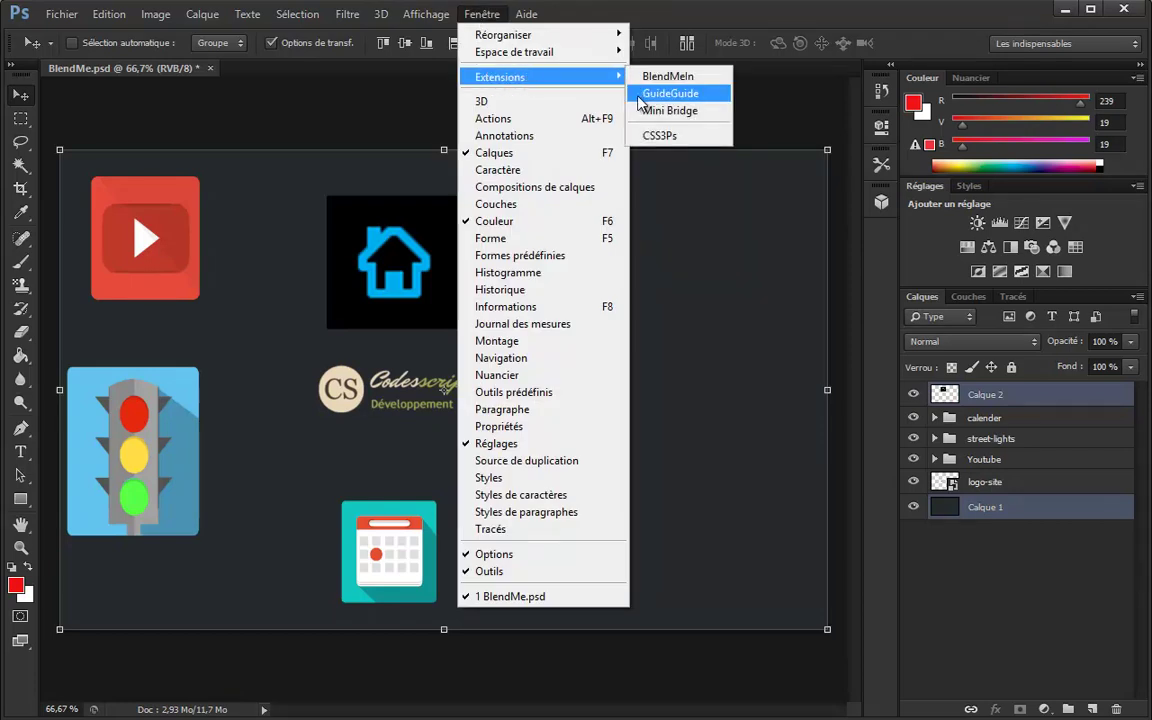
left_click(641, 96)
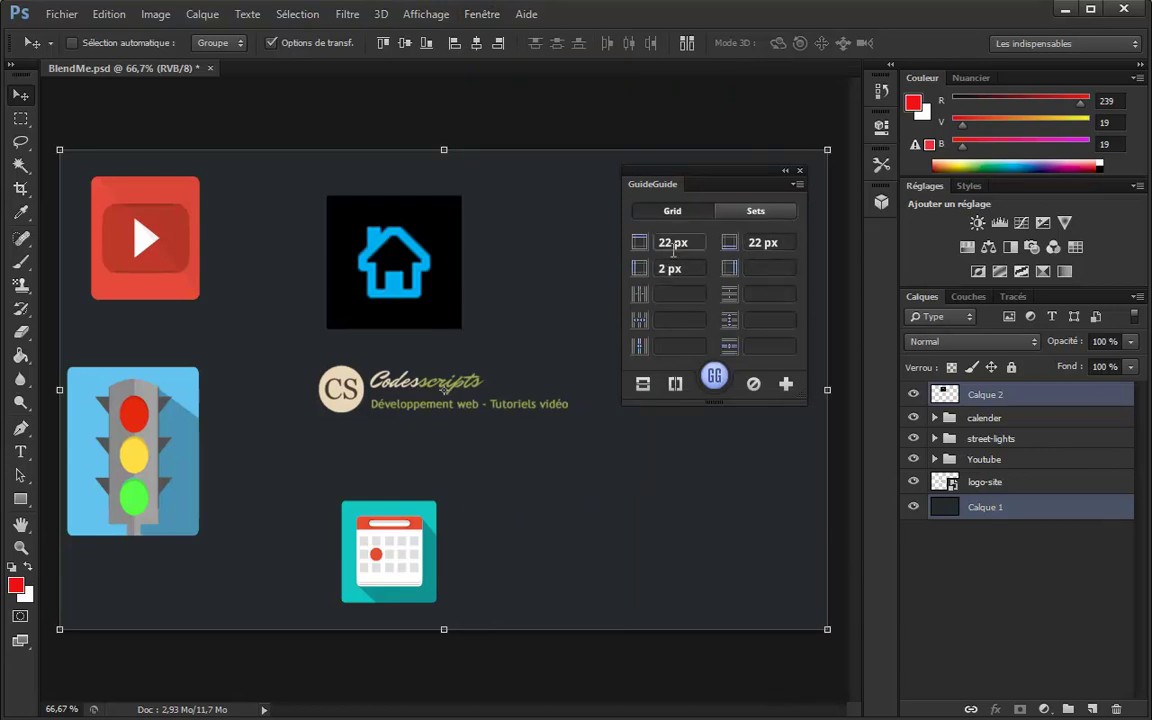
Add 22 px margin guides, apply the Two Column Grid set, and shift two column guides left.
left_click(776, 242)
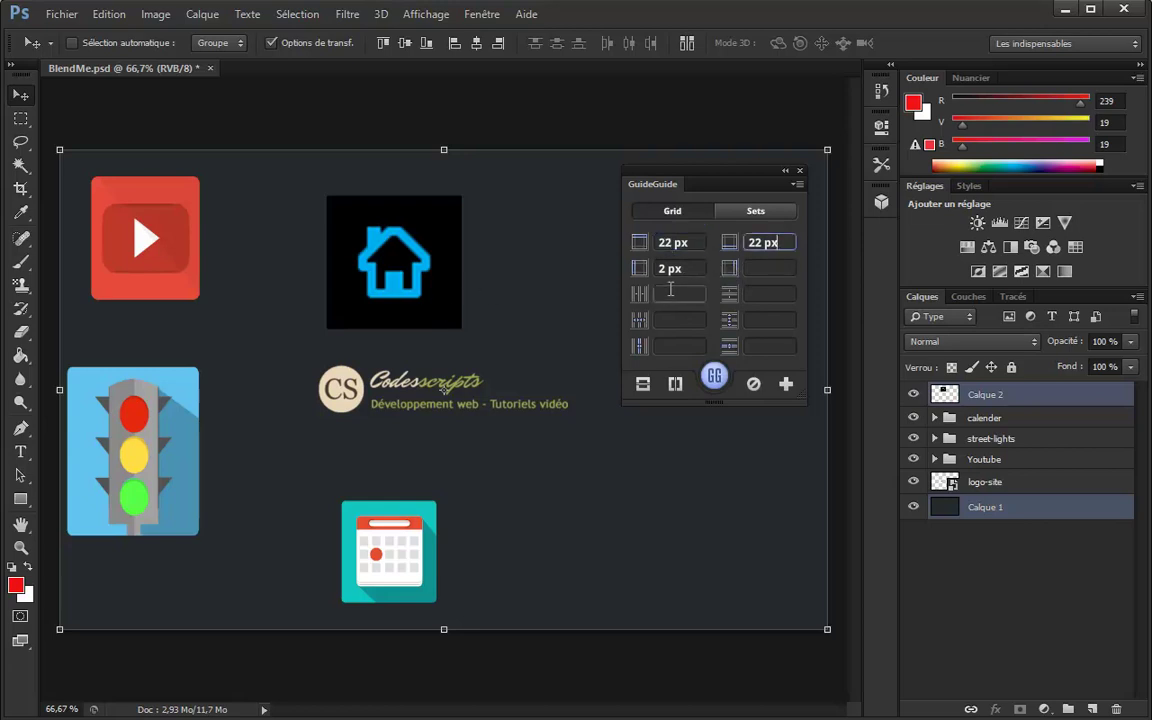
left_click(714, 378)
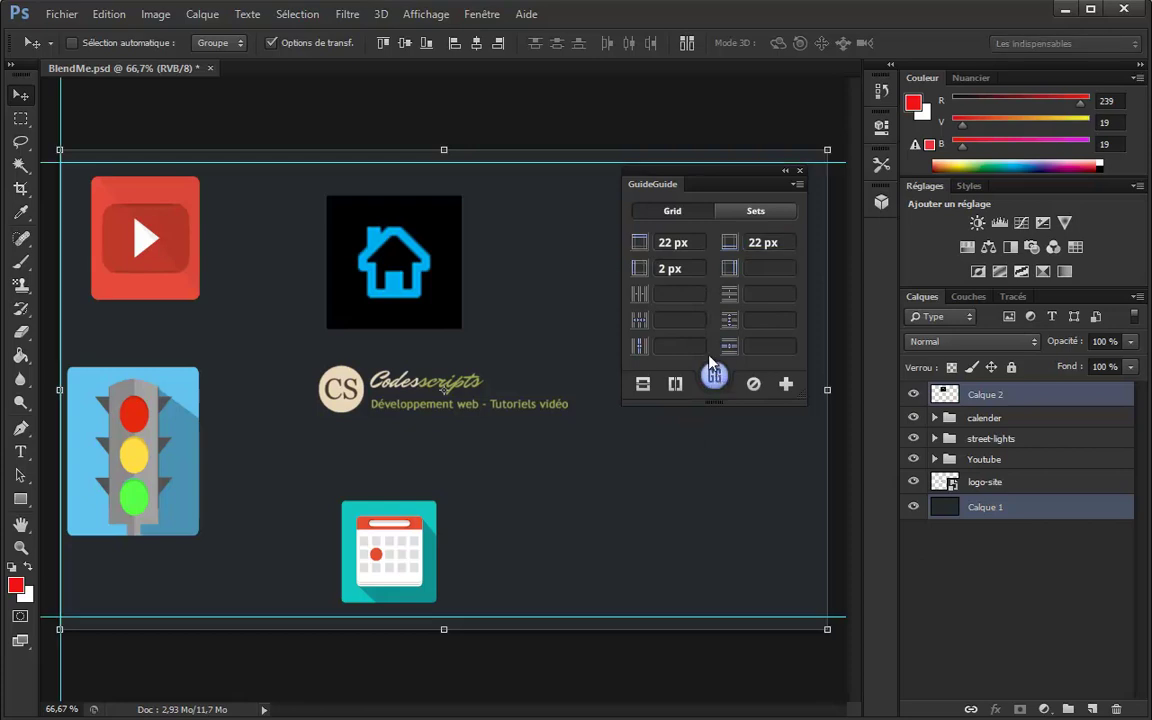
left_click(729, 210)
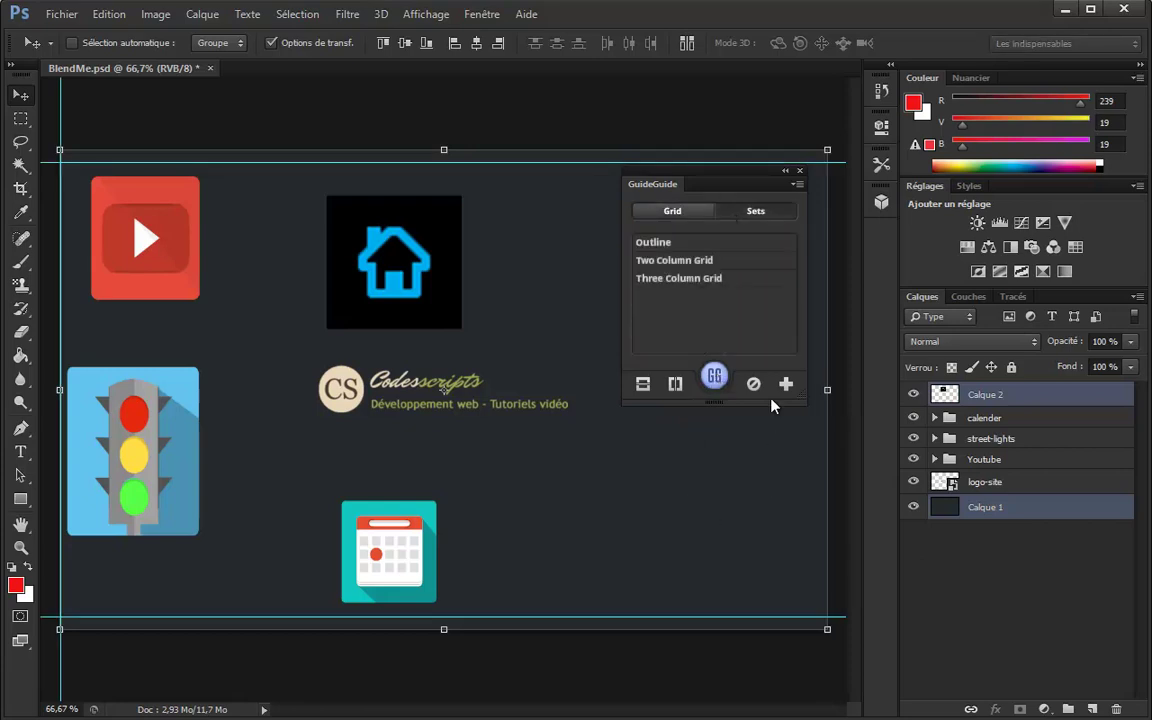
left_click(686, 269)
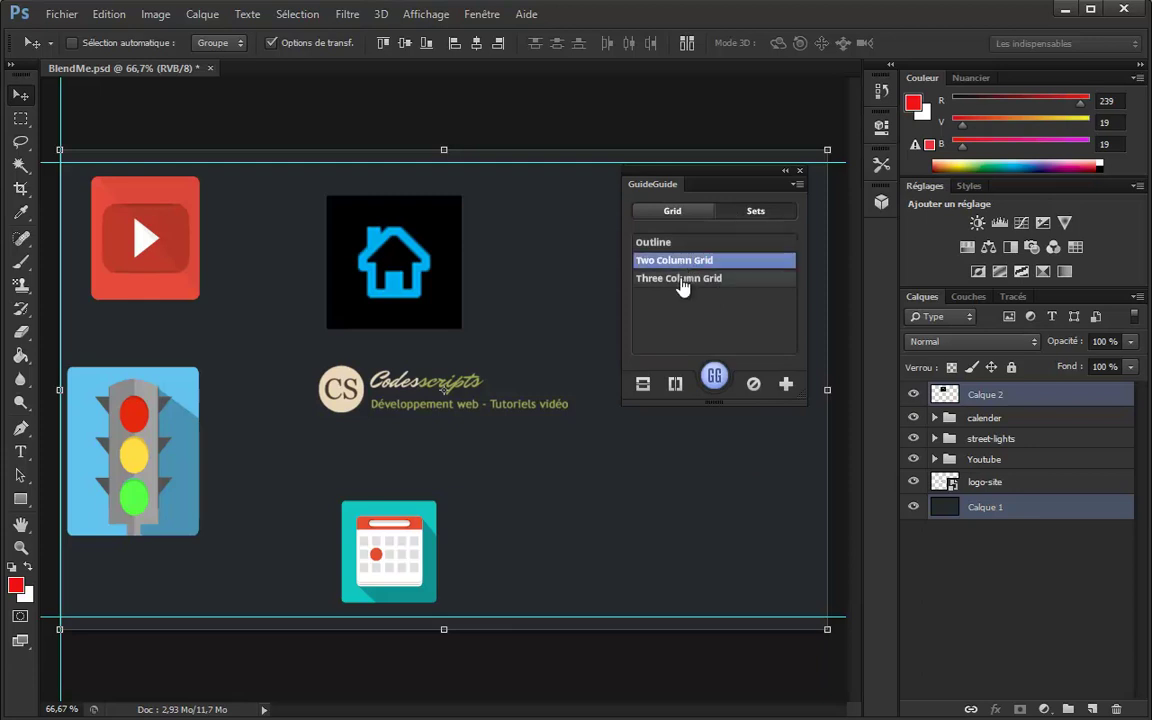
left_click(710, 390)
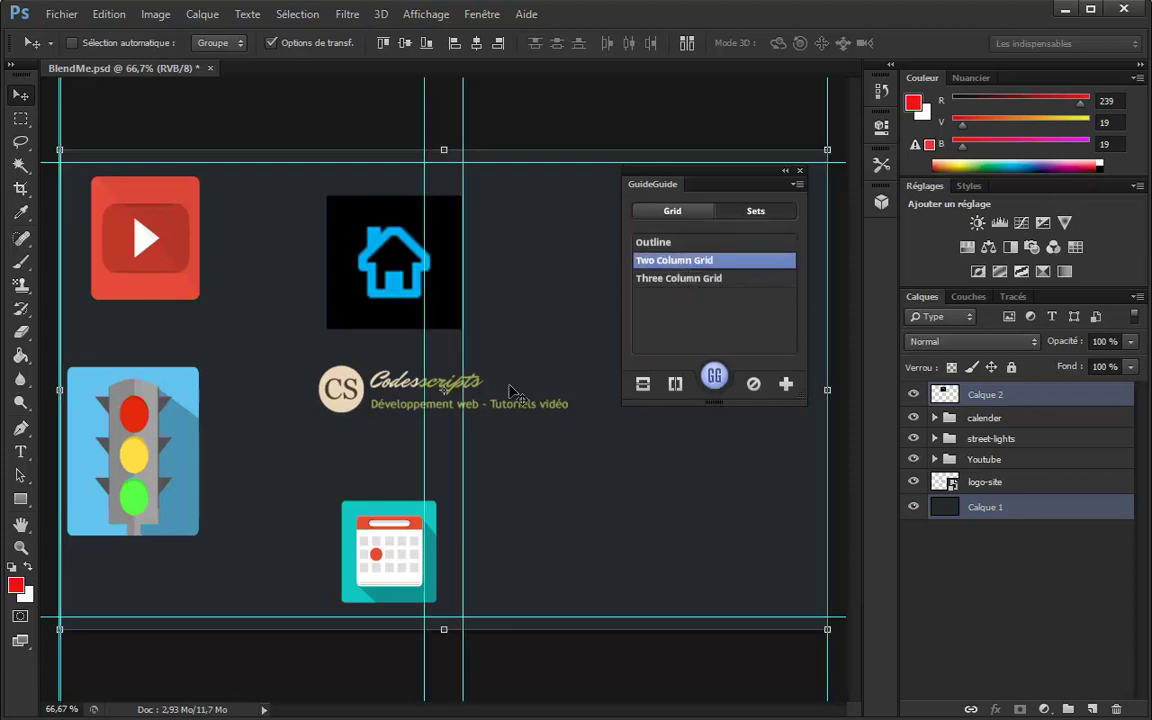
left_click_drag(423, 336, 223, 333)
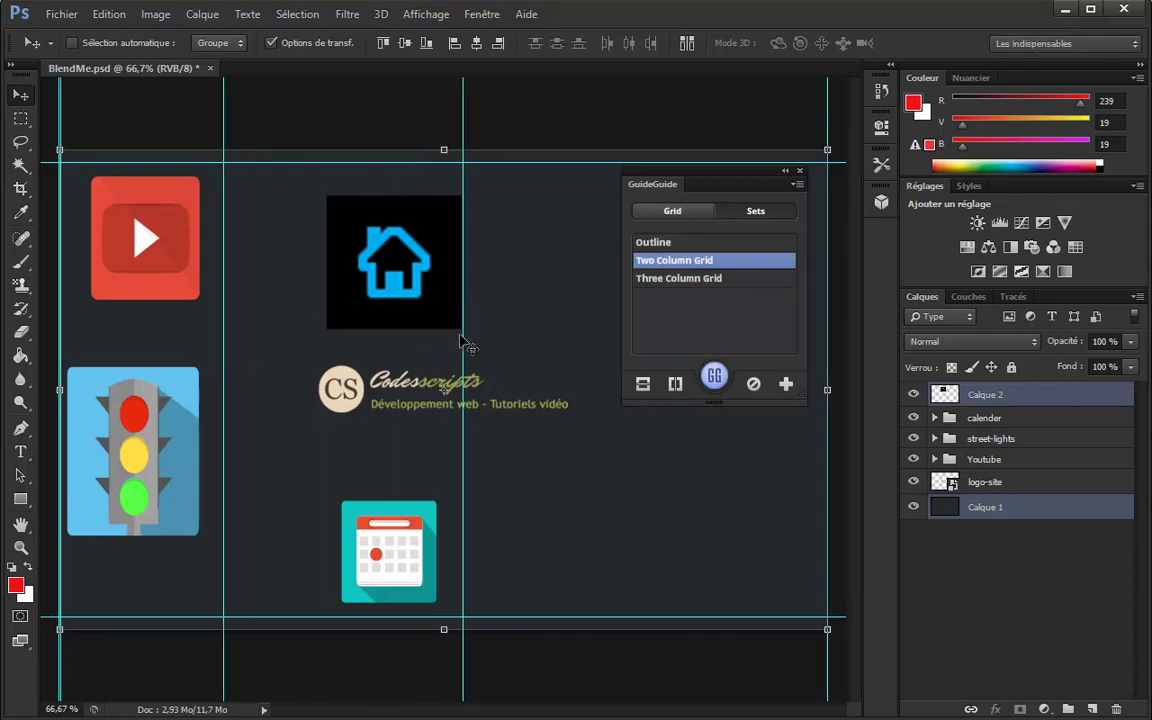
left_click_drag(422, 310, 293, 375)
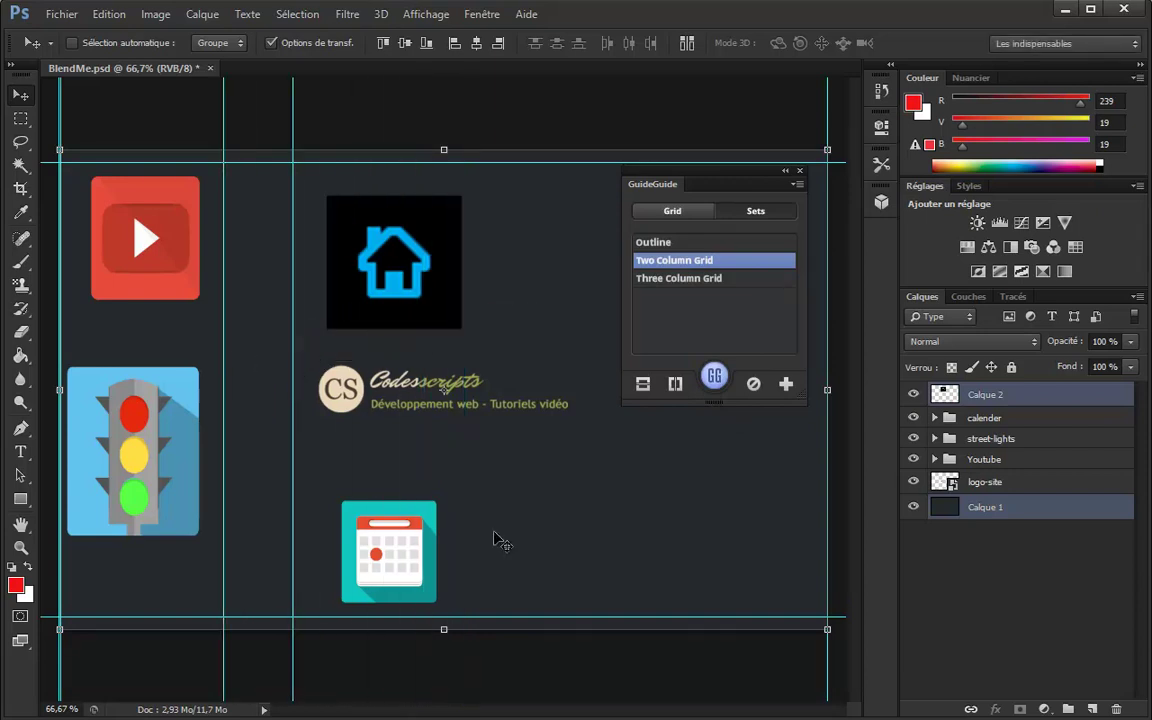
Apply the Three Column Grid set and move two column guides right.
left_click(700, 278)
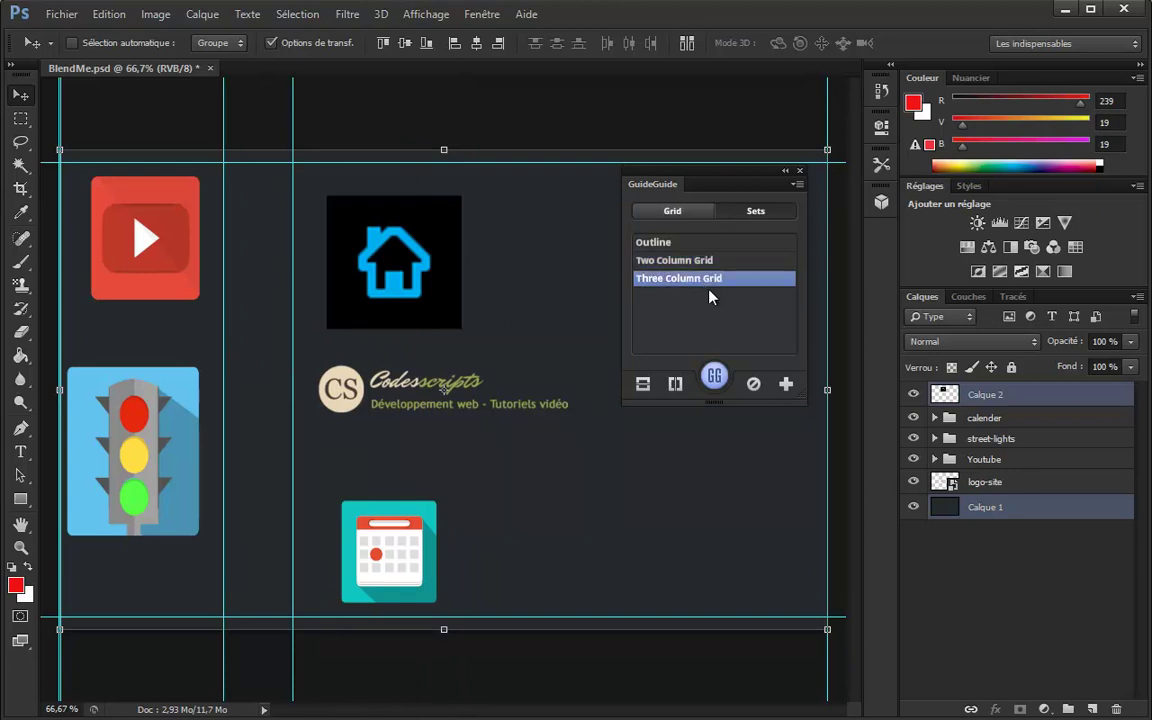
left_click(714, 376)
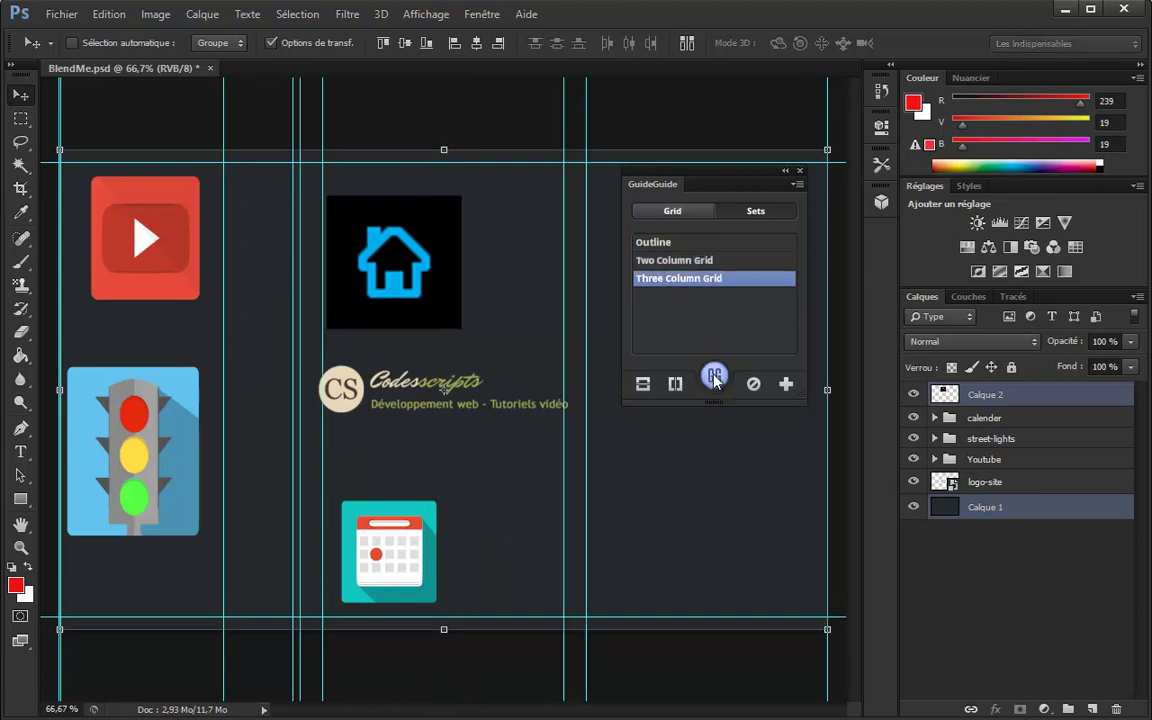
left_click_drag(322, 330, 518, 300)
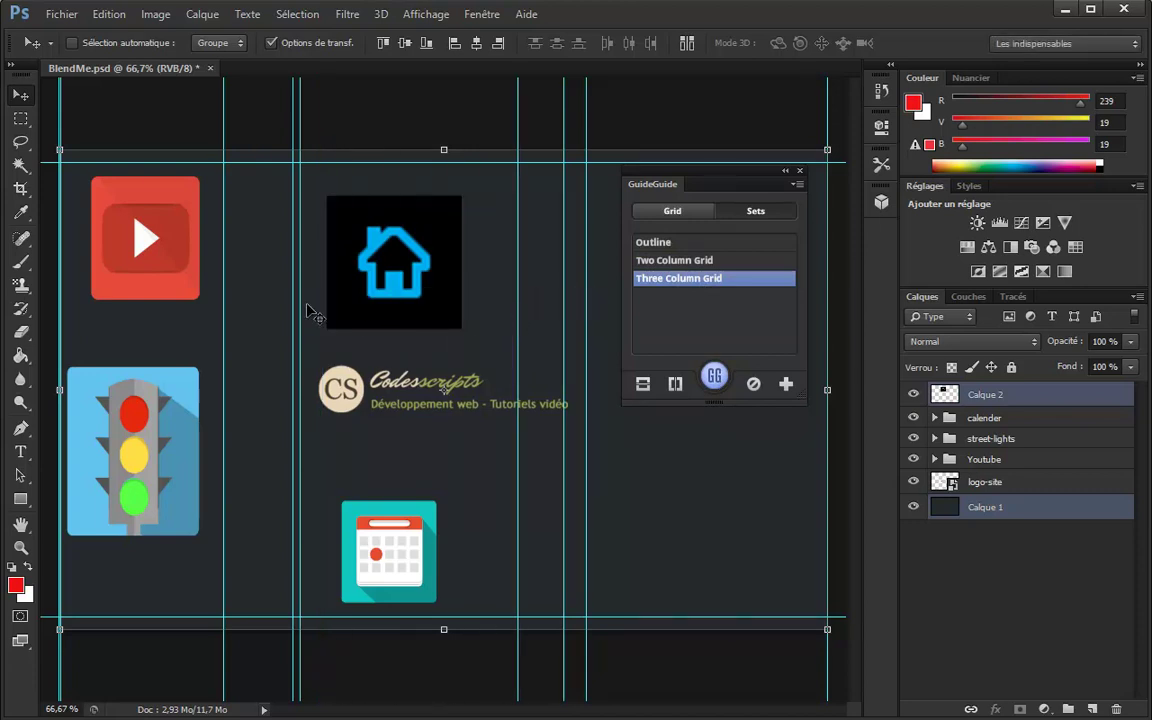
left_click_drag(300, 298, 436, 296)
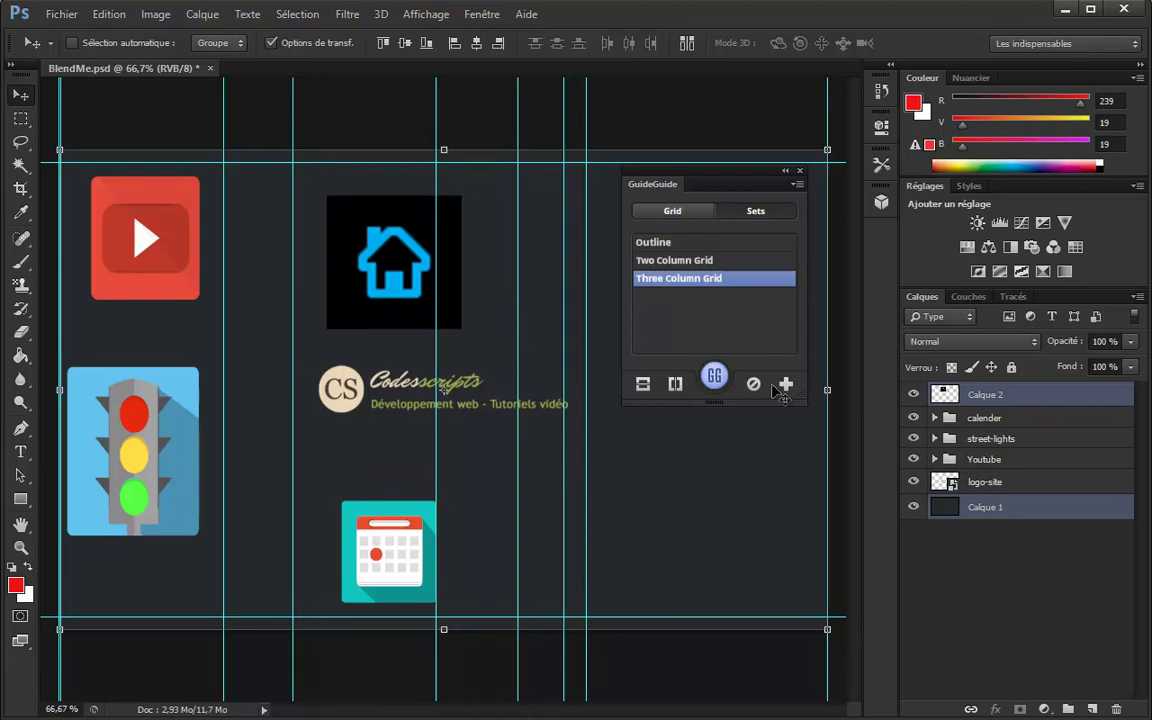
Clear all guides and reapply the Three Column Grid set.
left_click(656, 213)
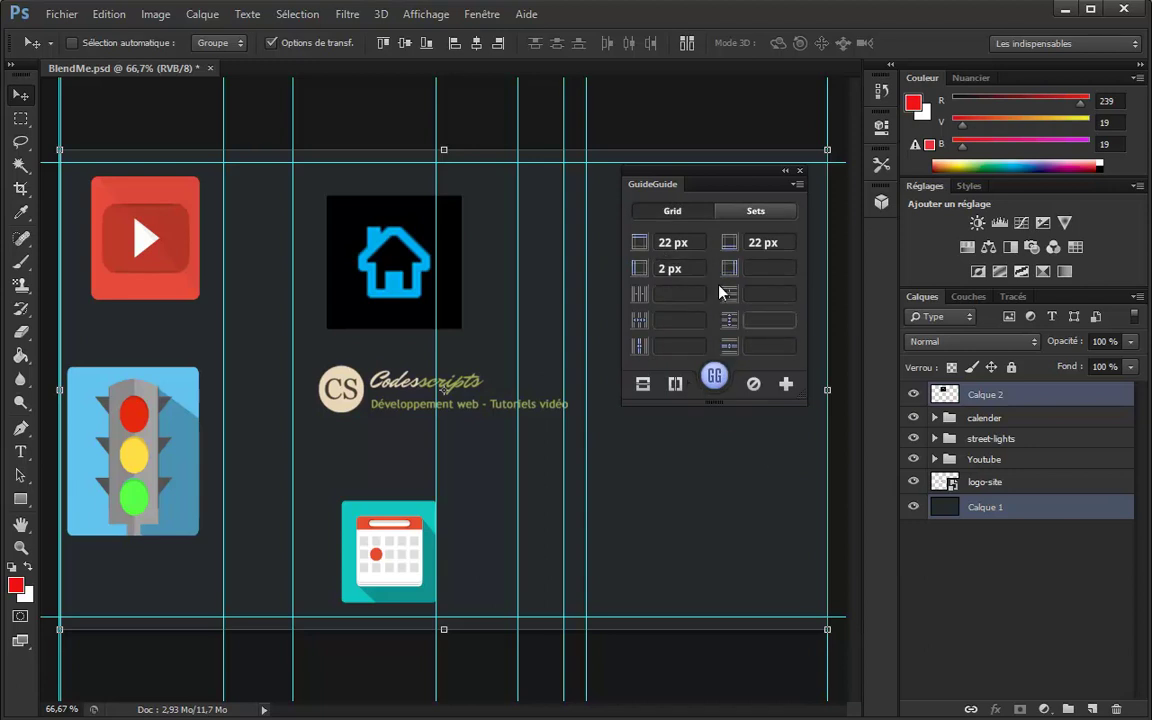
left_click(755, 386)
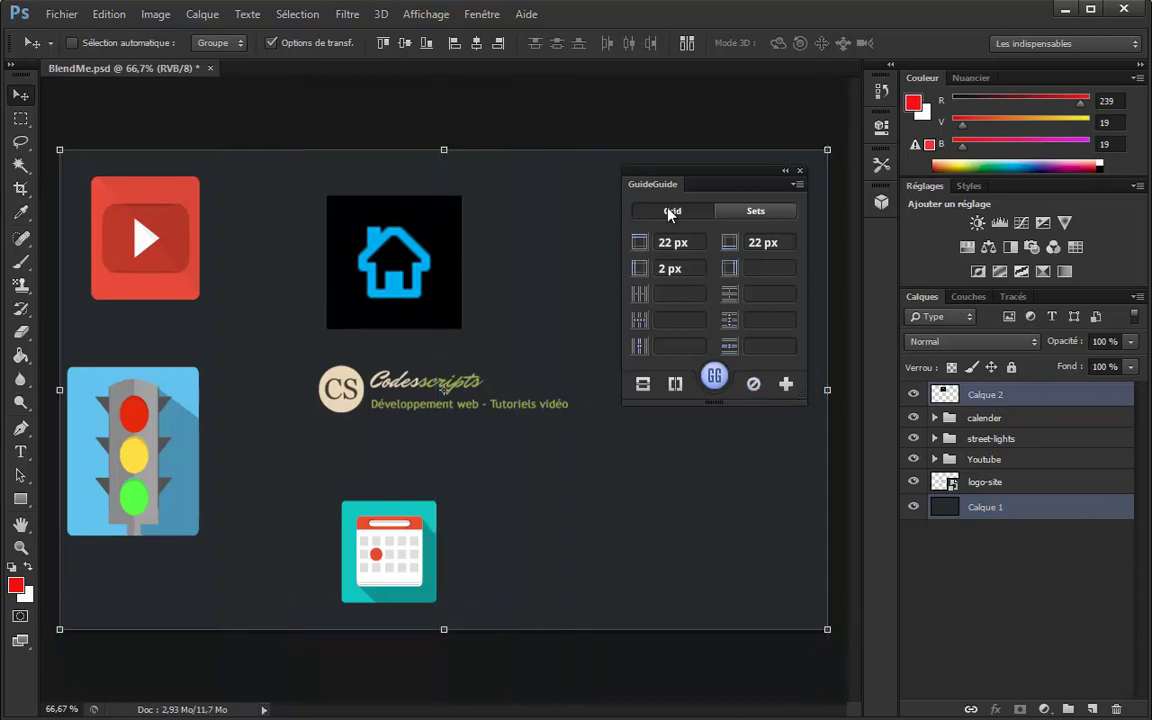
left_click(744, 211)
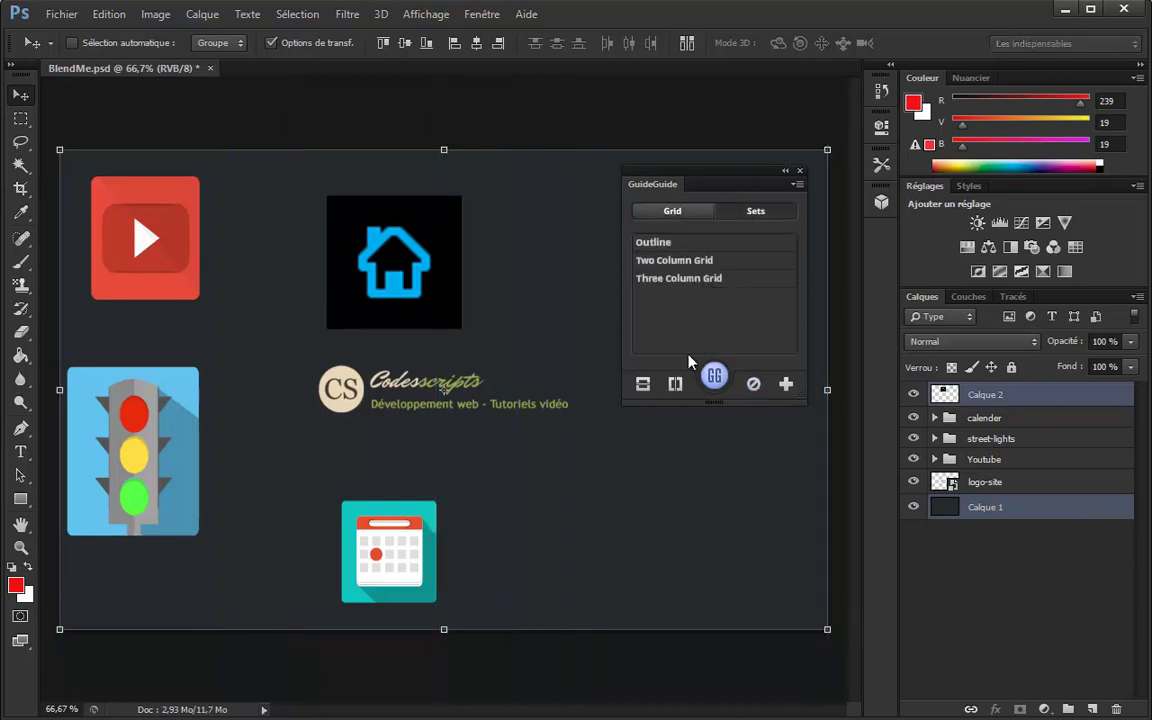
left_click(692, 284)
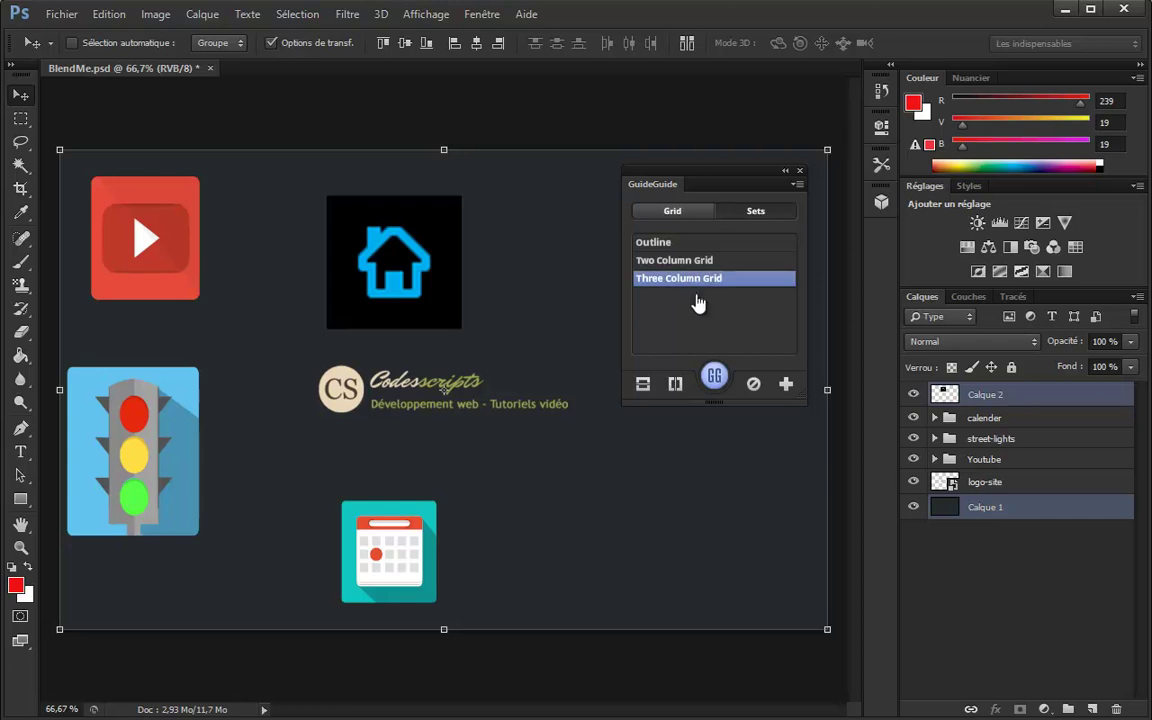
left_click(715, 379)
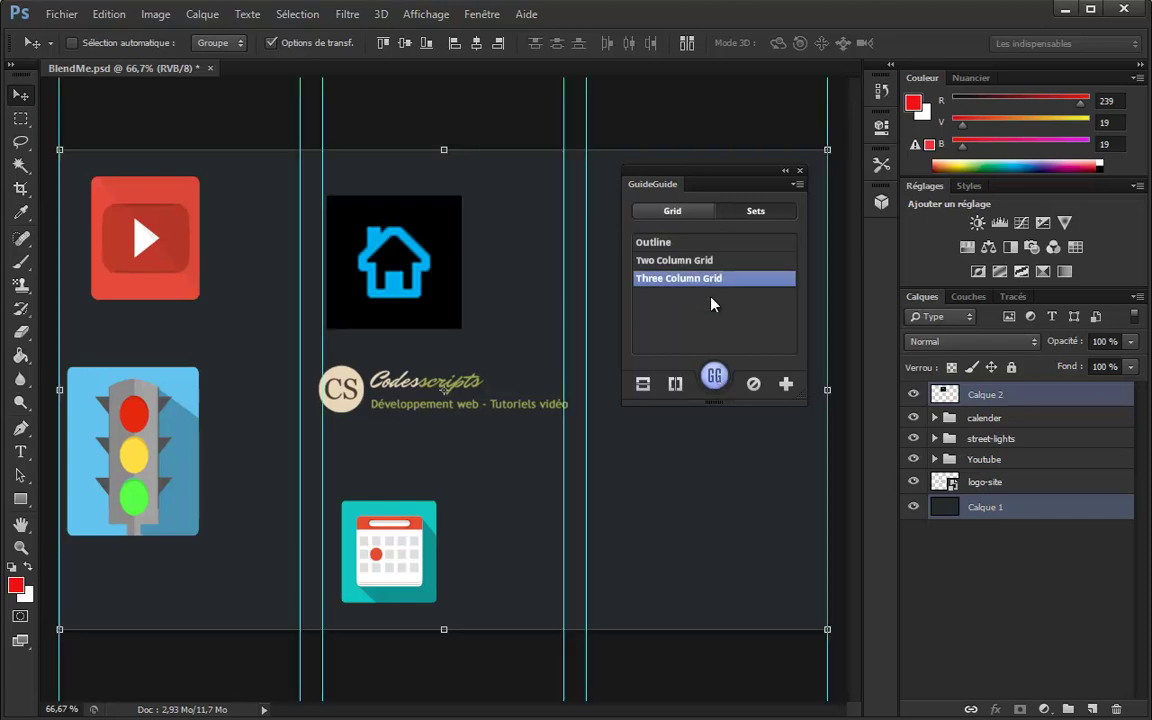
Add the Two Column Grid guides plus top and bottom 22 px margin guides.
left_click(666, 262)
left_click(715, 379)
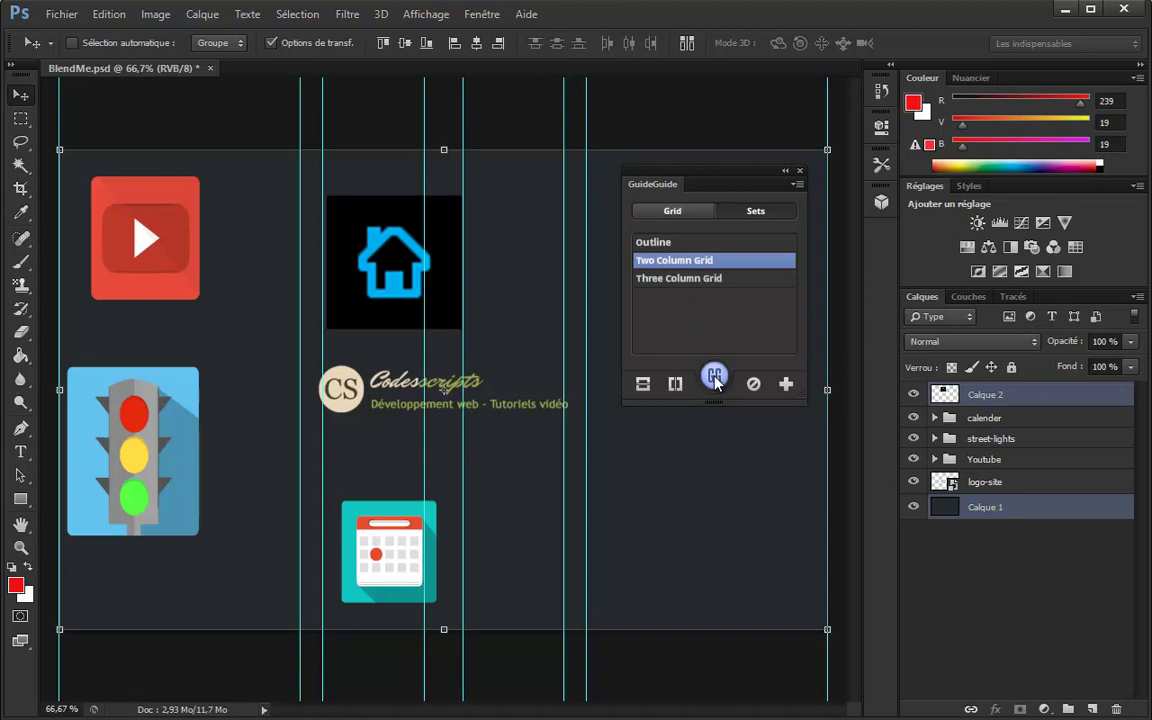
left_click(660, 210)
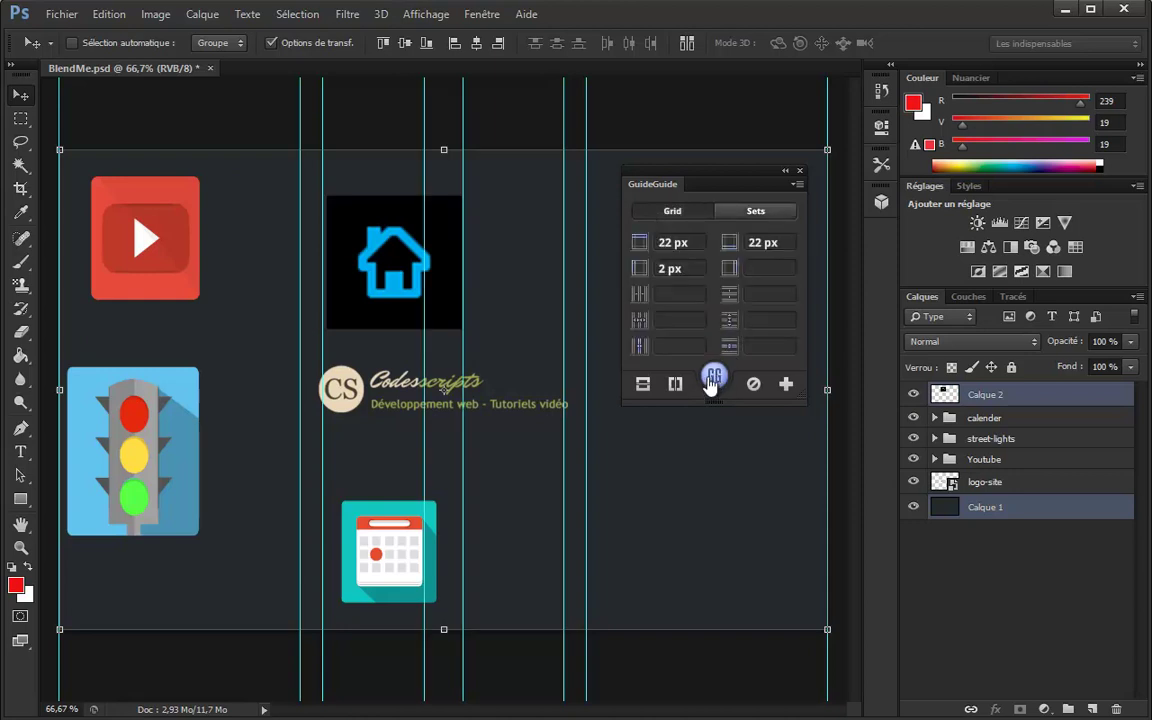
left_click(712, 381)
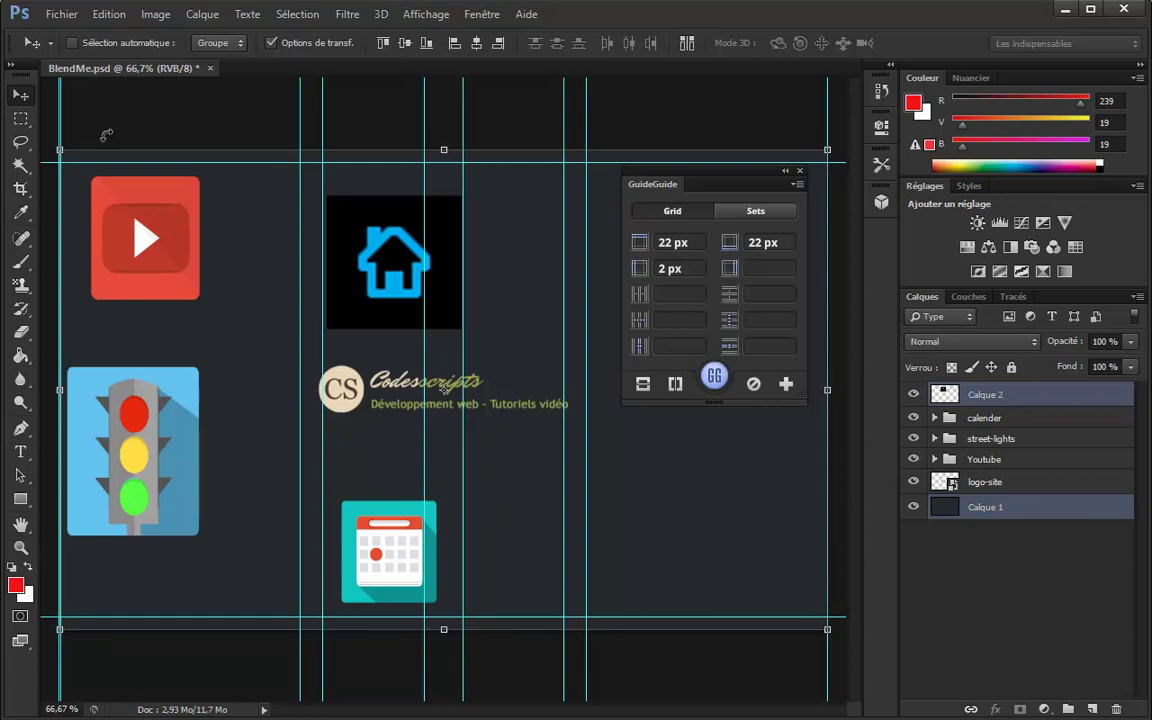
Move a column guide left beside the YouTube icon, then reposition and reopen GuideGuide.
left_click_drag(301, 313, 240, 320)
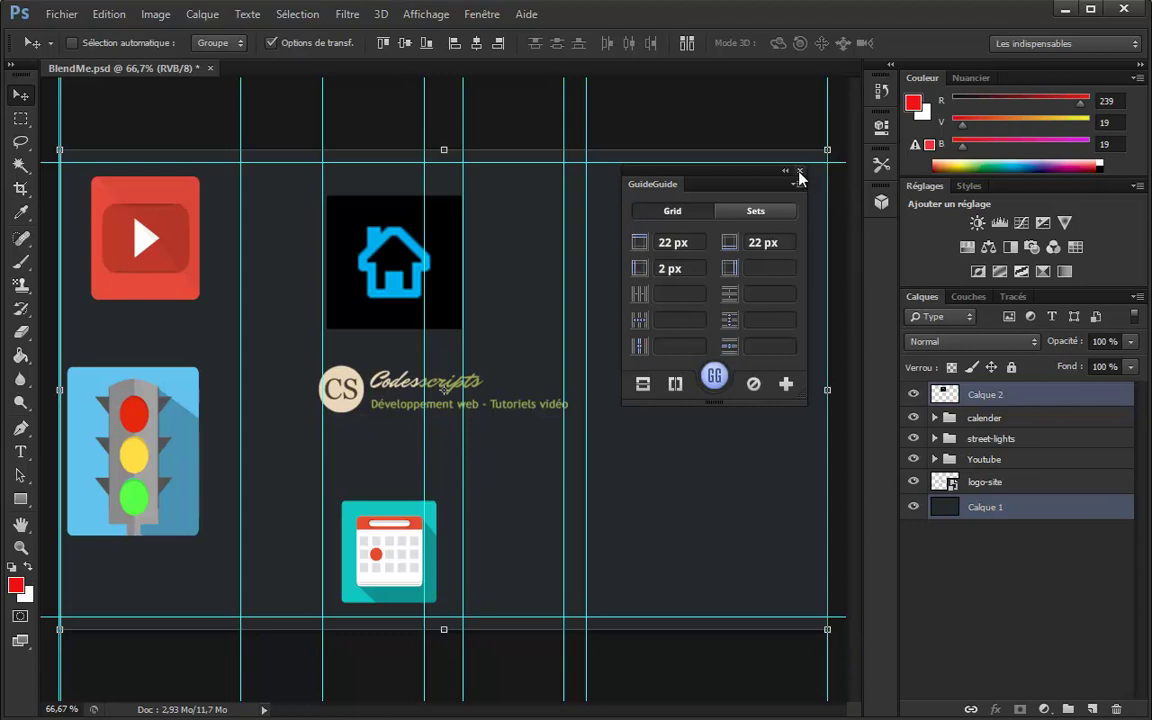
left_click_drag(748, 171, 736, 234)
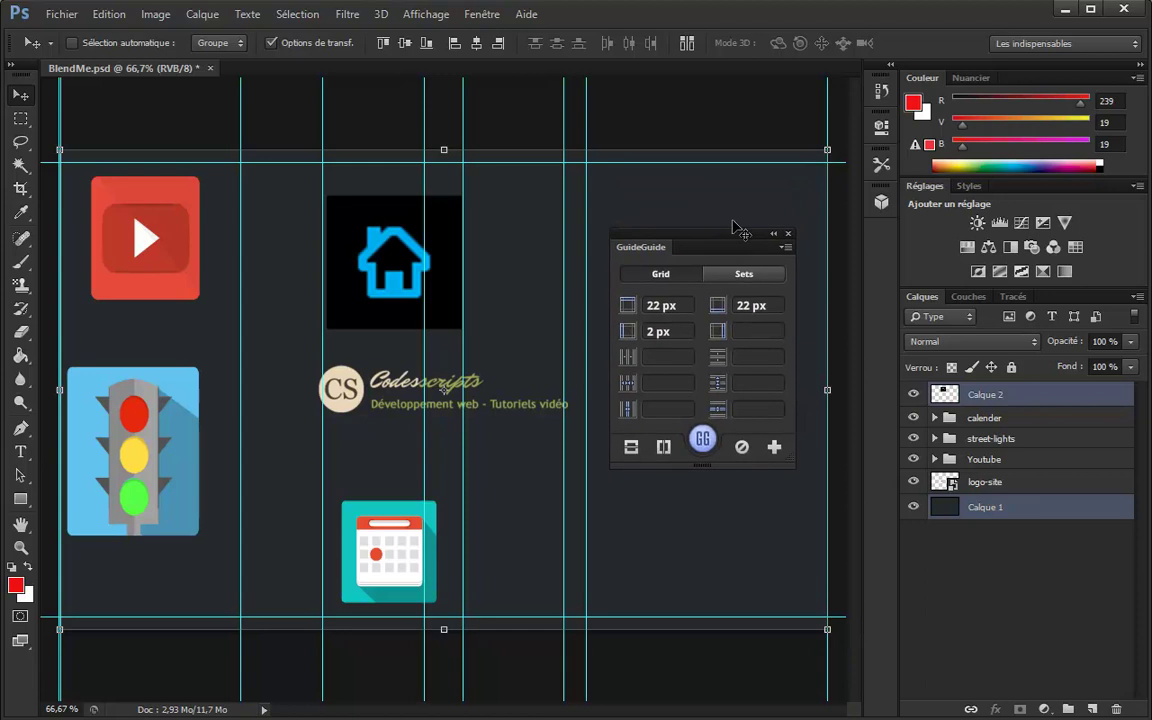
left_click(787, 240)
left_click(481, 14)
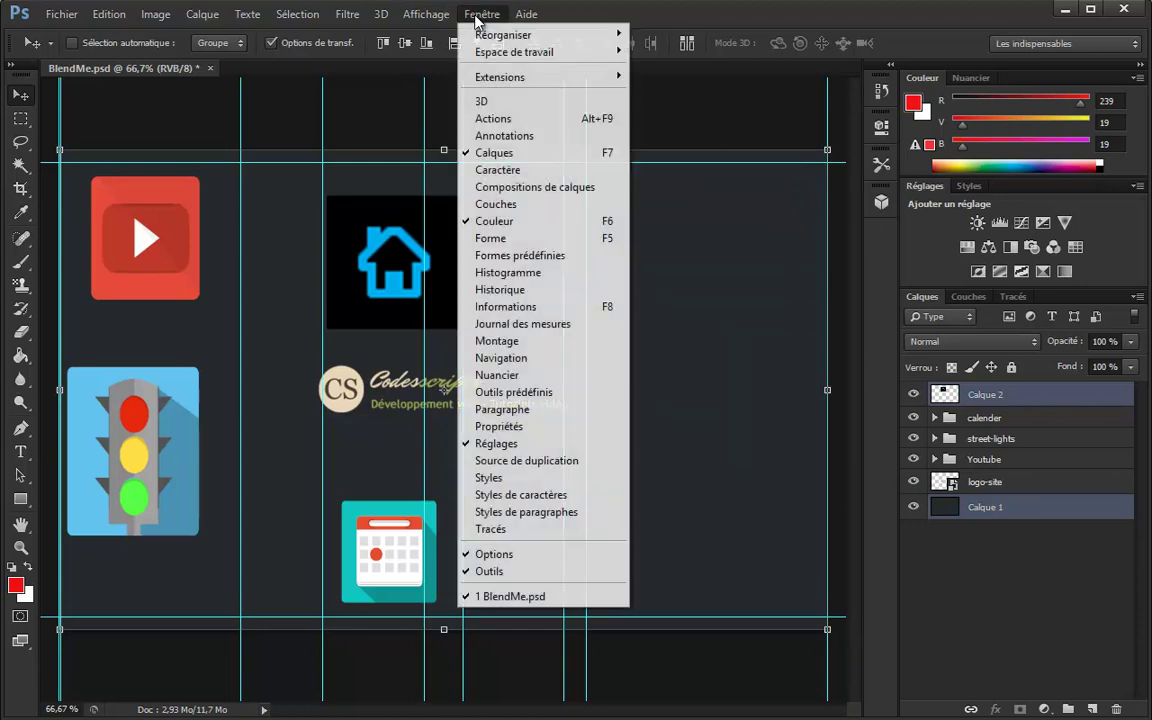
mouse_move(500, 77)
left_click(668, 93)
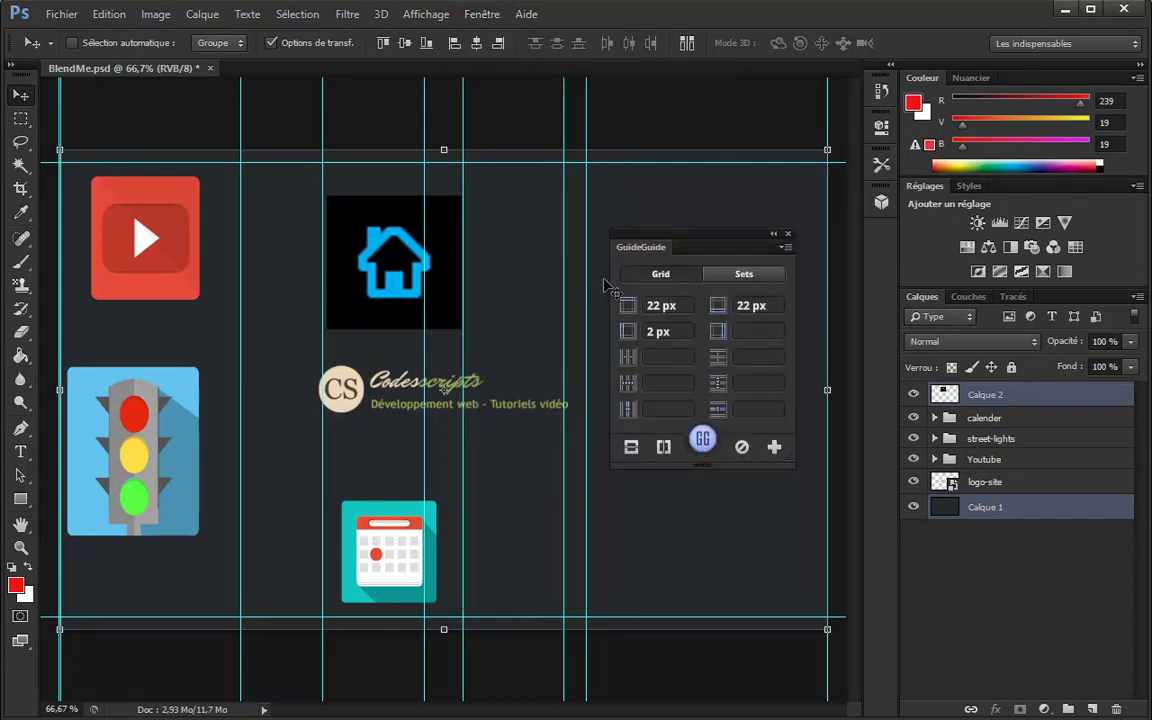